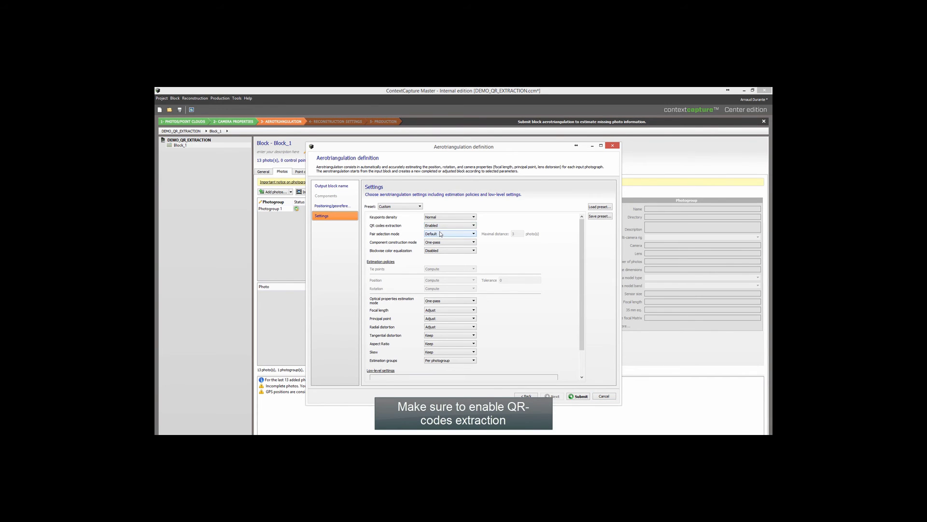
Submit the Block_1 aerotriangulation with QR codes extraction set to Enabled
{"action": "left_click", "coordinate": [576, 396]}
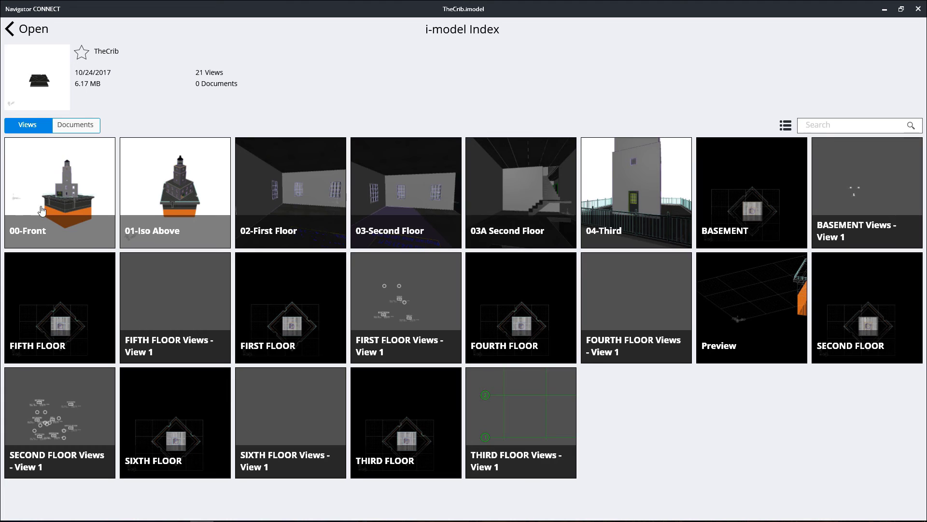
Open TheCrib at the 00-Front view and orbit the lighthouse to face its doors
{"action": "left_click", "coordinate": [41, 210]}
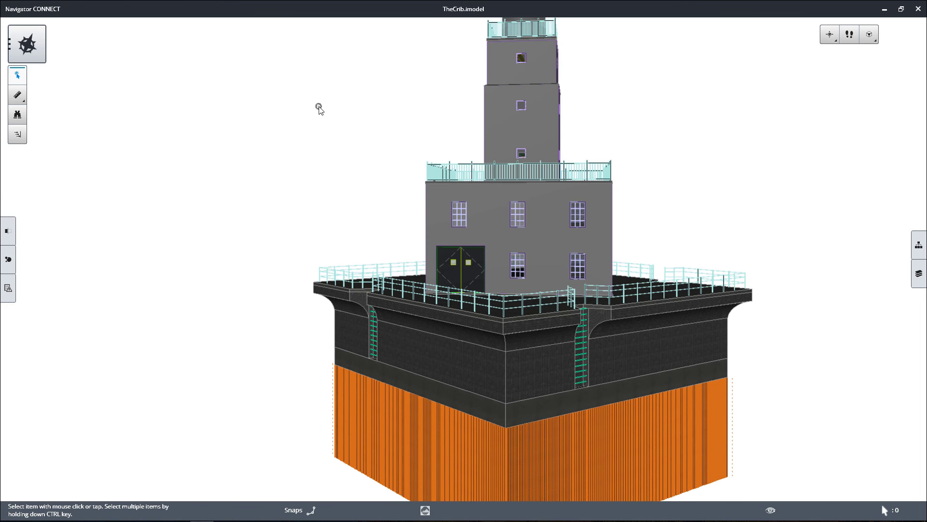
{"action": "middle_click_drag", "start_coordinate": [516, 94], "coordinate": [767, 59], "text": "shift"}
{"action": "left_click", "coordinate": [836, 42]}
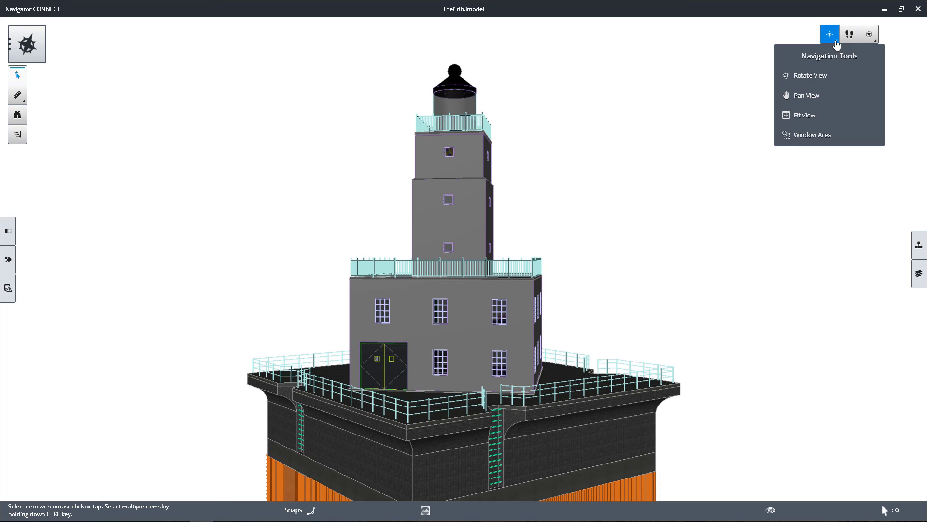
{"action": "left_click", "coordinate": [824, 75]}
{"action": "left_click_drag", "start_coordinate": [589, 244], "coordinate": [232, 277]}
{"action": "left_click_drag", "start_coordinate": [592, 262], "coordinate": [271, 261]}
{"action": "key", "text": "Escape"}
From the half-glass French door, find all 4 Dead Bolt doors, then clear the selection
{"action": "scroll", "coordinate": [514, 382], "scroll_direction": "up", "scroll_amount": 5}
{"action": "left_click", "coordinate": [518, 346]}
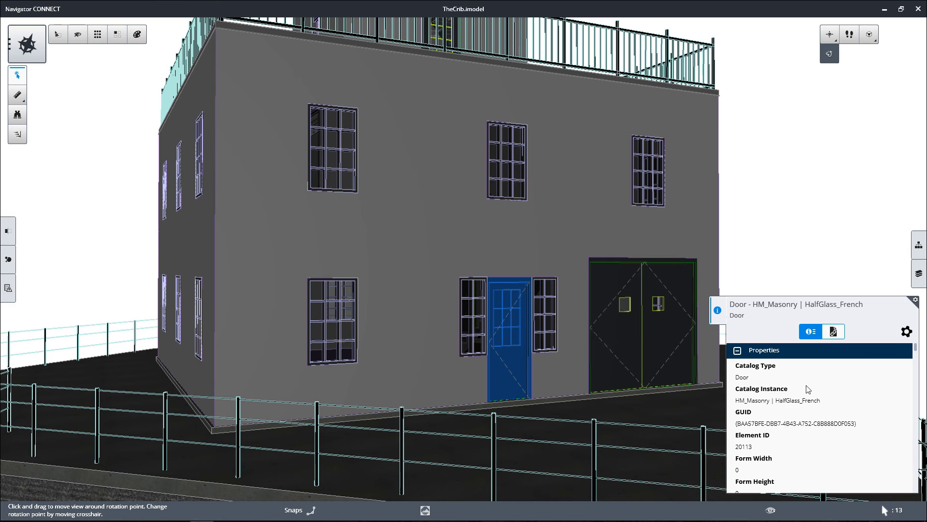
{"action": "scroll", "coordinate": [808, 389], "scroll_direction": "down", "scroll_amount": 10}
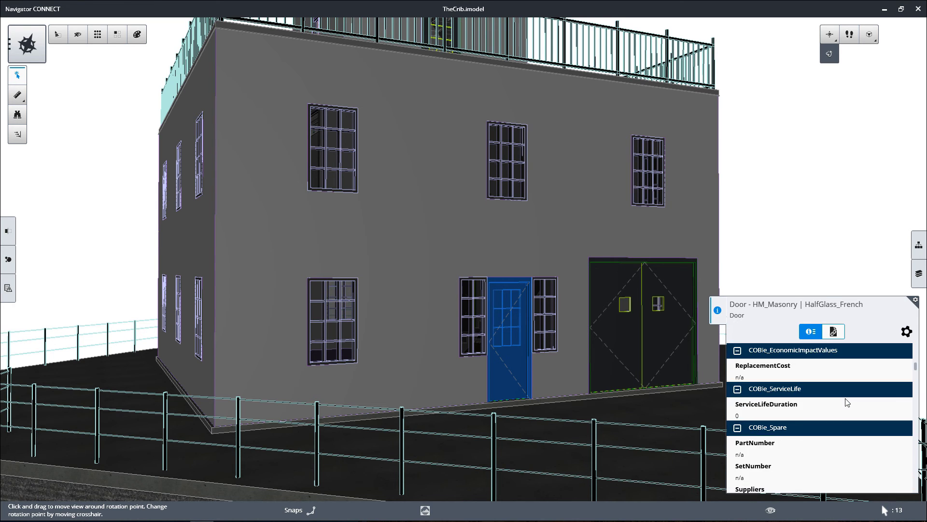
{"action": "scroll", "coordinate": [848, 403], "scroll_direction": "down", "scroll_amount": 10}
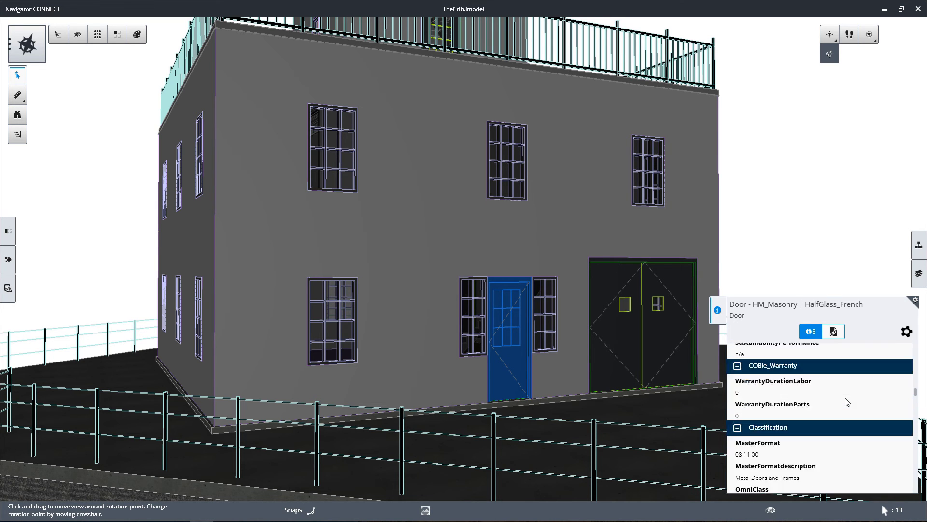
{"action": "scroll", "coordinate": [848, 412], "scroll_direction": "down", "scroll_amount": 10}
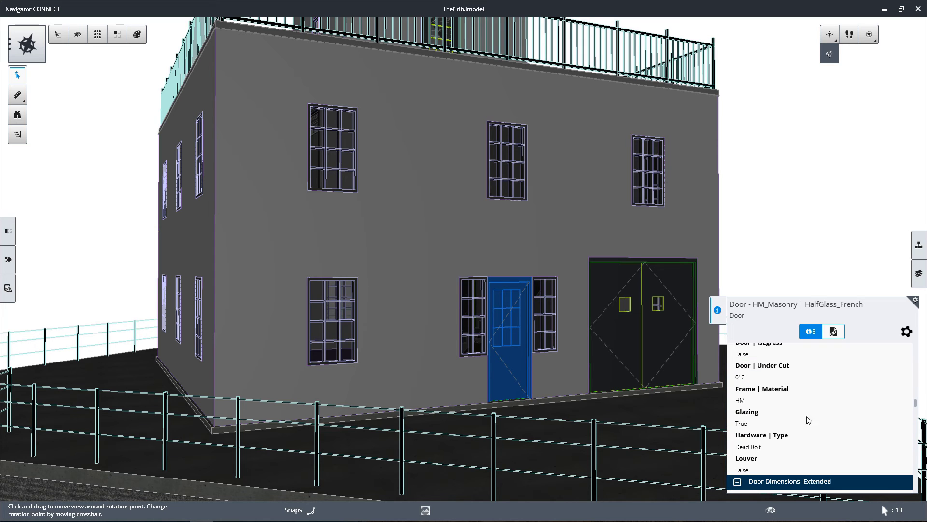
{"action": "left_click", "coordinate": [757, 445]}
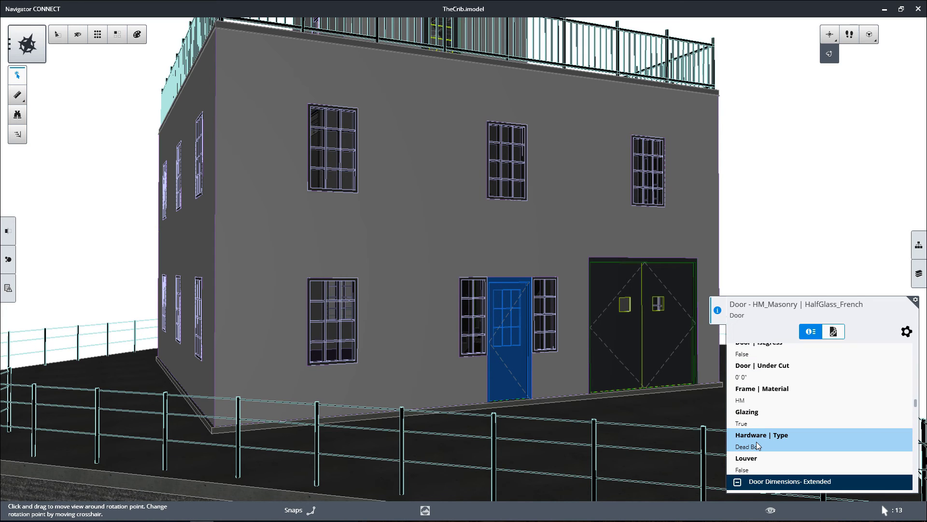
{"action": "right_click", "coordinate": [757, 445]}
{"action": "left_click", "coordinate": [844, 432]}
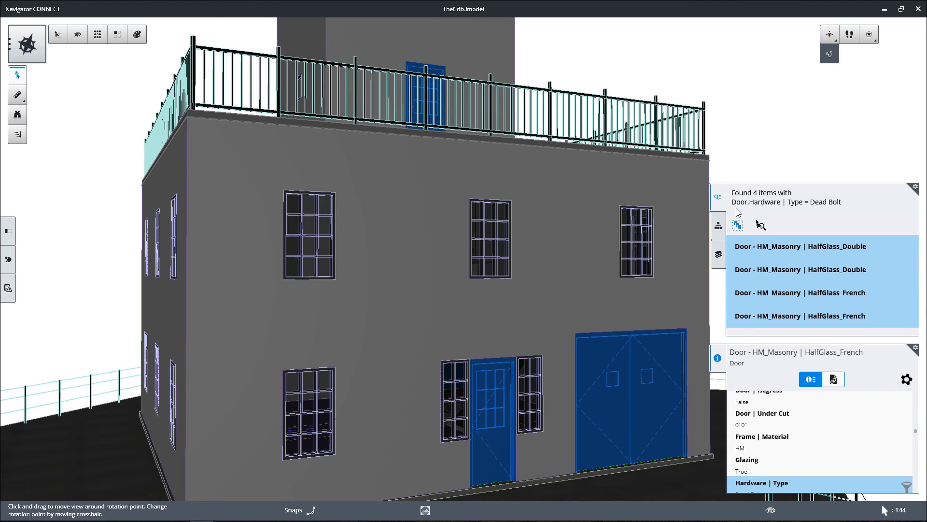
{"action": "left_click", "coordinate": [719, 198]}
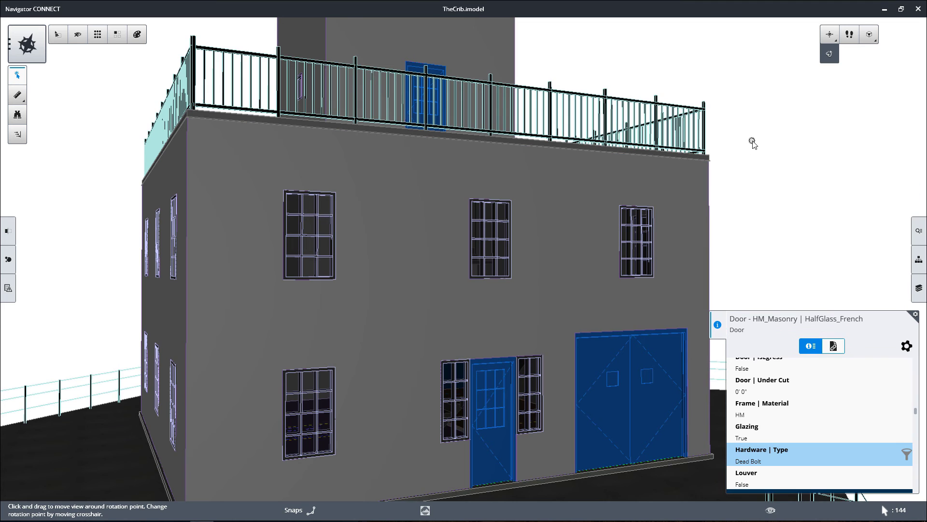
{"action": "left_click", "coordinate": [778, 218]}
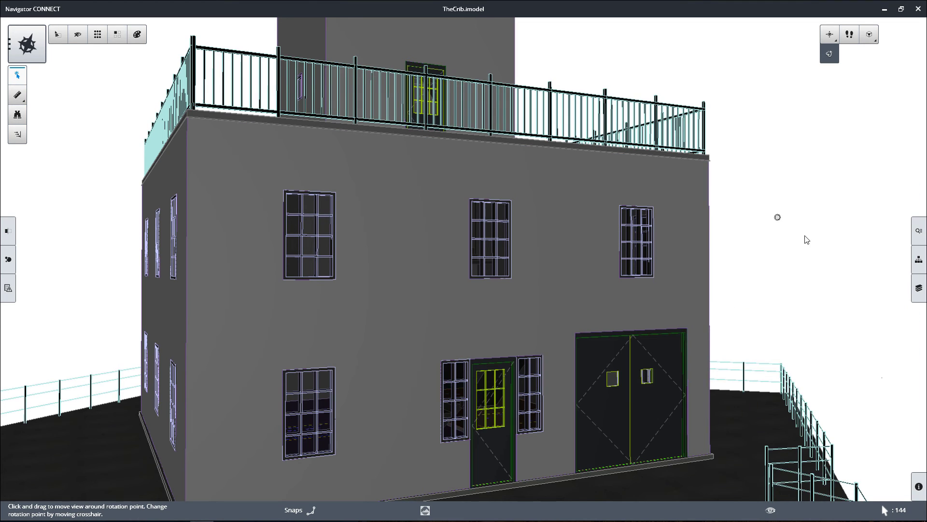
Colour the lighthouse by Hardware Type, then Glazing Type, reviewing each legend
{"action": "left_click", "coordinate": [7, 261]}
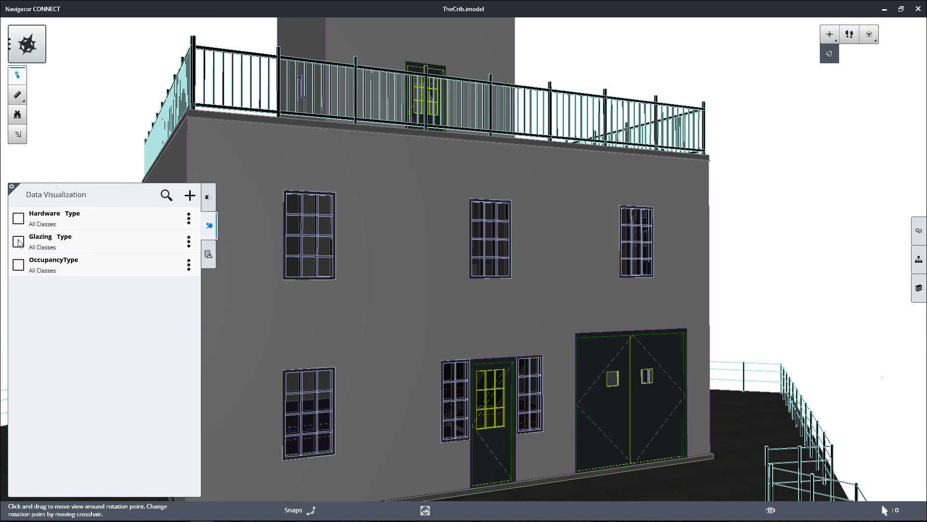
{"action": "left_click", "coordinate": [23, 220]}
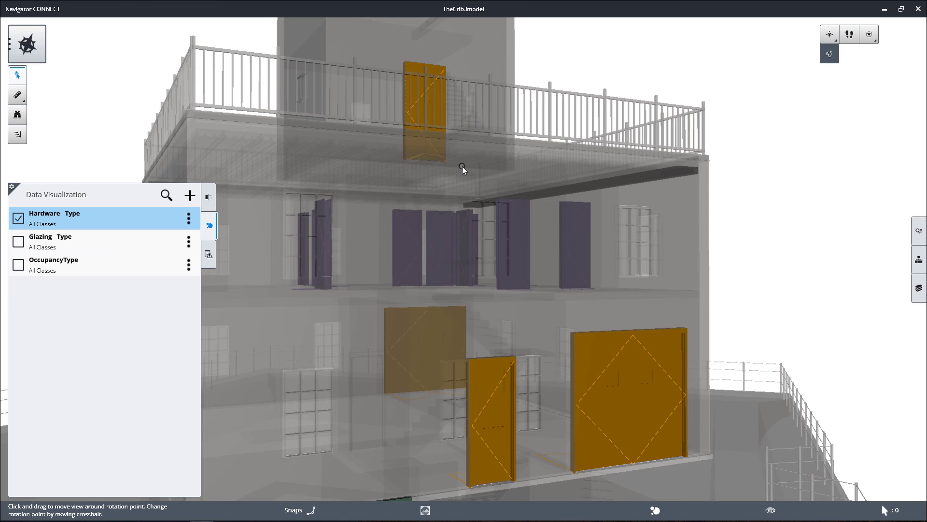
{"action": "left_click", "coordinate": [656, 511]}
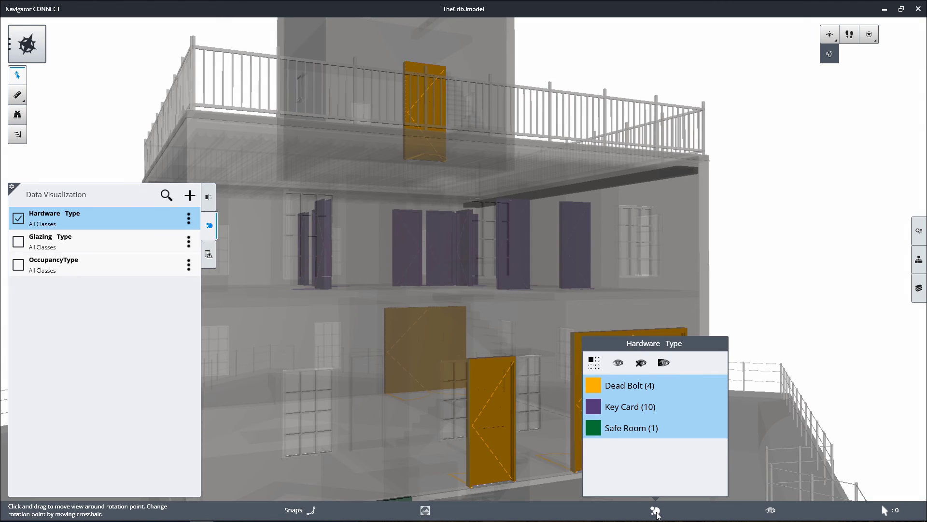
{"action": "left_click", "coordinate": [656, 511]}
{"action": "left_click", "coordinate": [18, 241]}
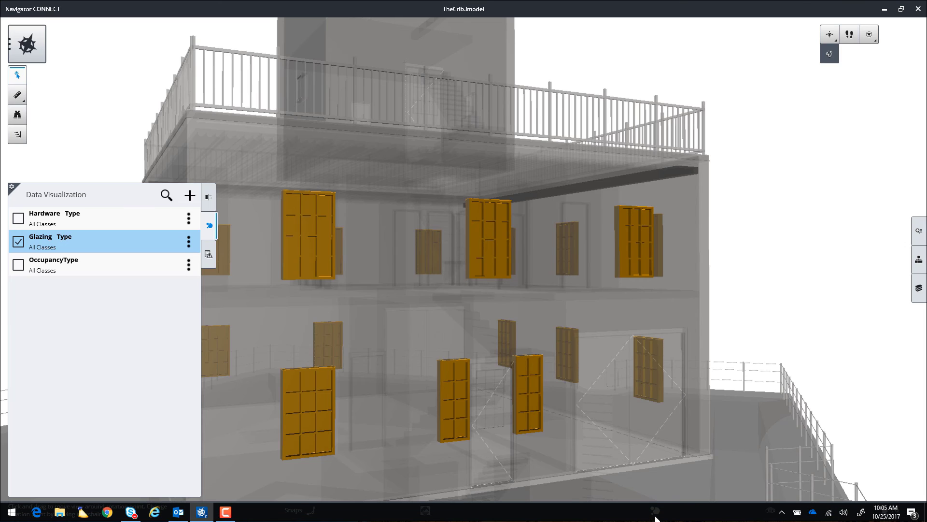
{"action": "left_click", "coordinate": [656, 510]}
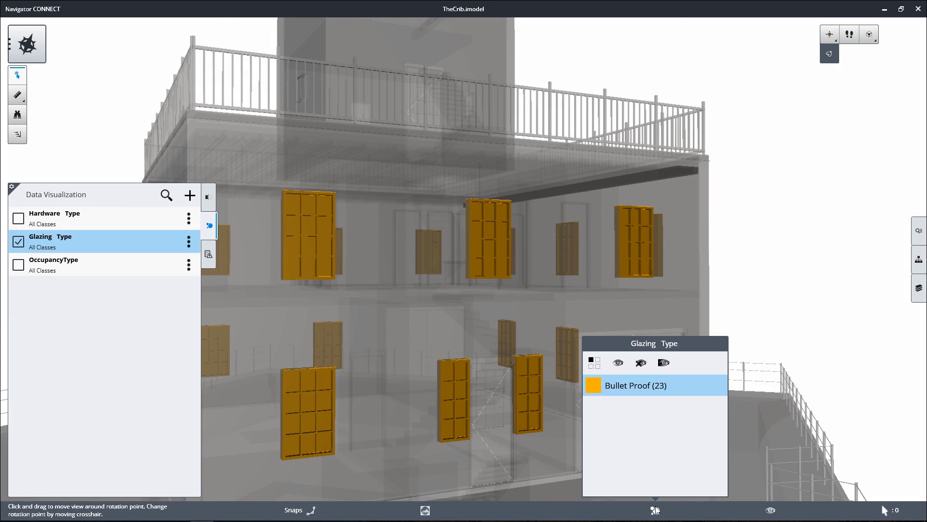
{"action": "left_click", "coordinate": [20, 266]}
Colour the model by OccupancyType, check its legend, then show the Sections list
{"action": "left_click", "coordinate": [20, 267]}
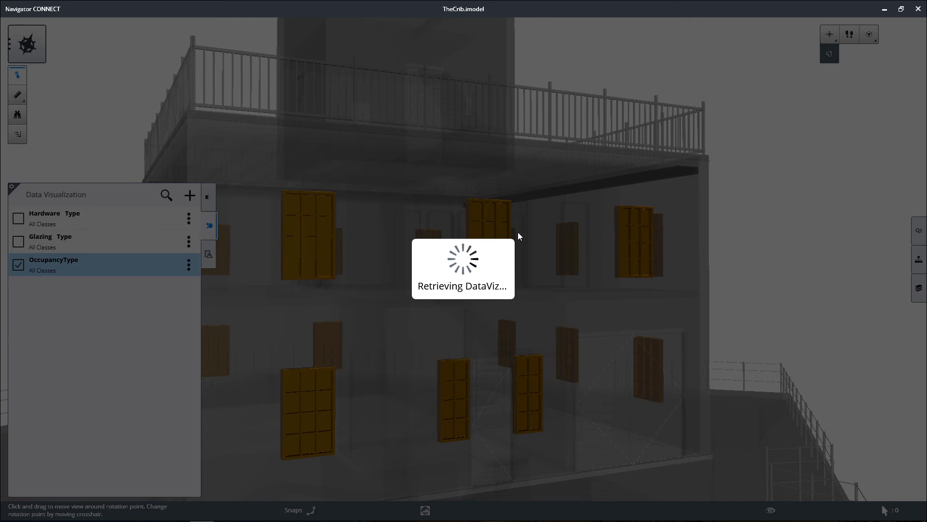
{"action": "scroll", "coordinate": [556, 215], "scroll_direction": "down", "scroll_amount": 3}
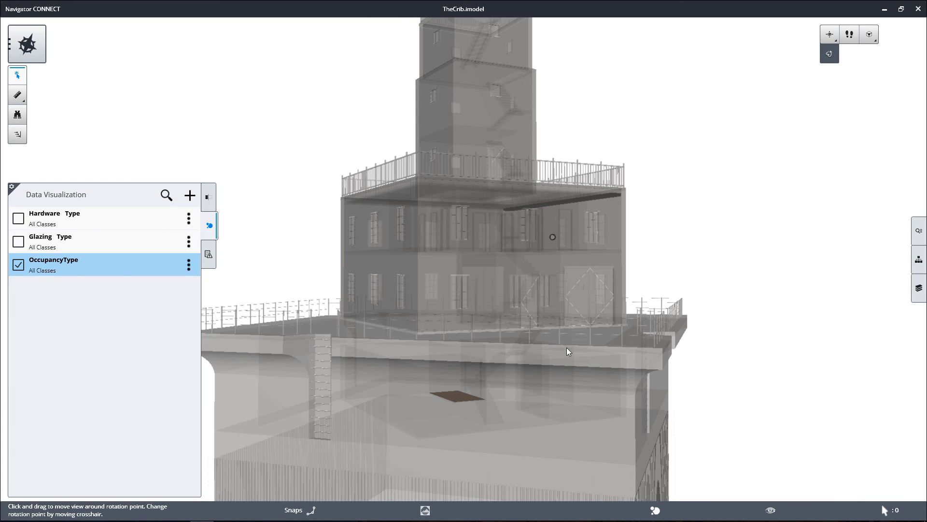
{"action": "left_click", "coordinate": [657, 510]}
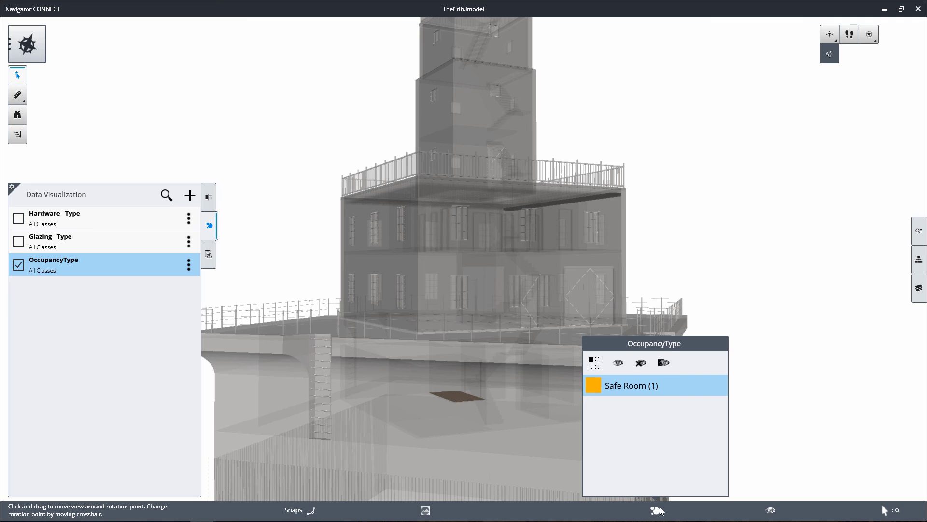
{"action": "left_click", "coordinate": [658, 510]}
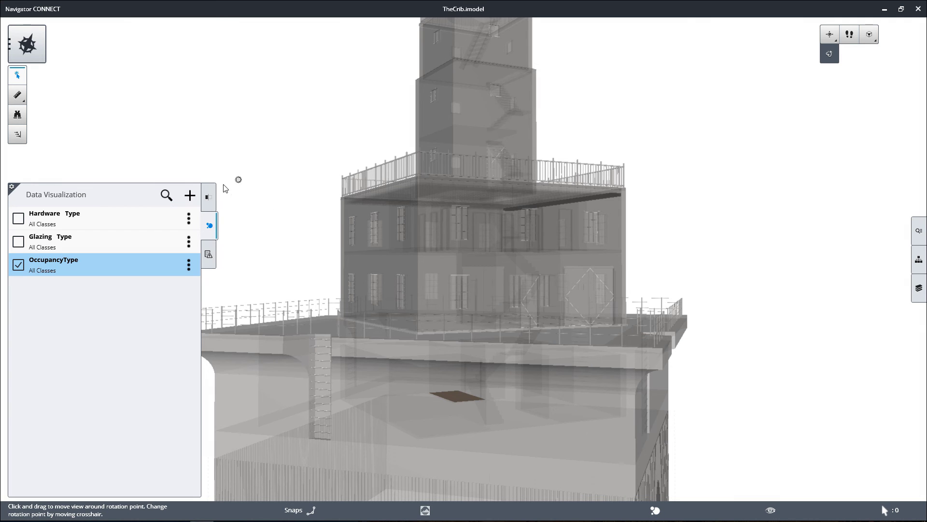
{"action": "left_click", "coordinate": [211, 196]}
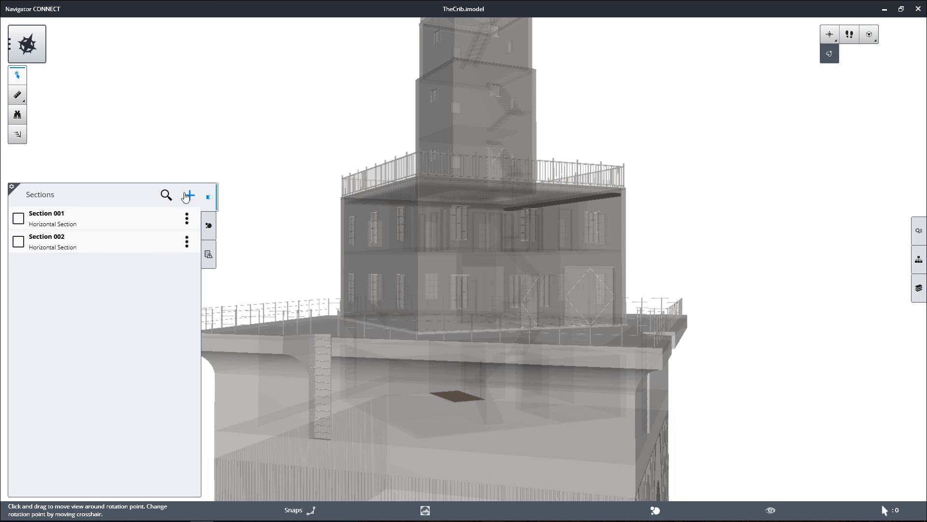
Add horizontal Section 003 through the model at elevation 35.082
{"action": "left_click", "coordinate": [188, 196]}
{"action": "left_click", "coordinate": [382, 179]}
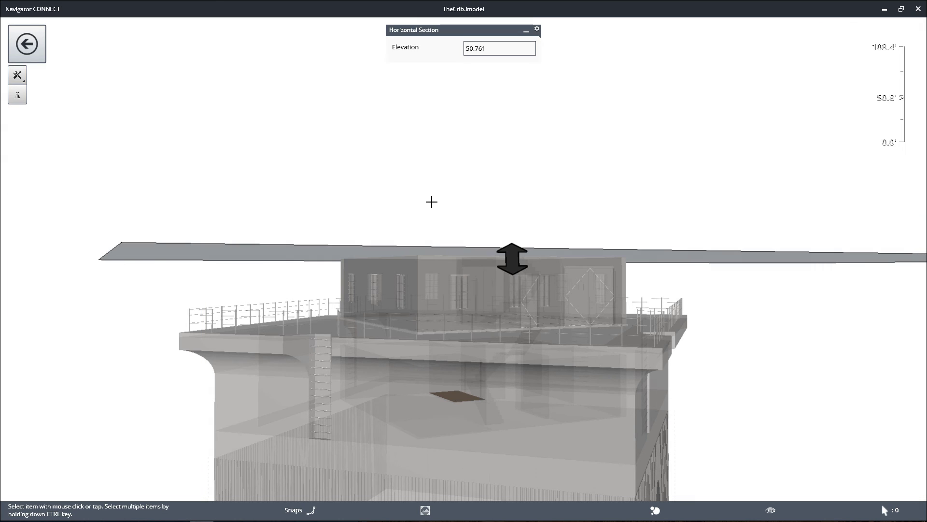
{"action": "left_click_drag", "start_coordinate": [511, 256], "coordinate": [511, 331]}
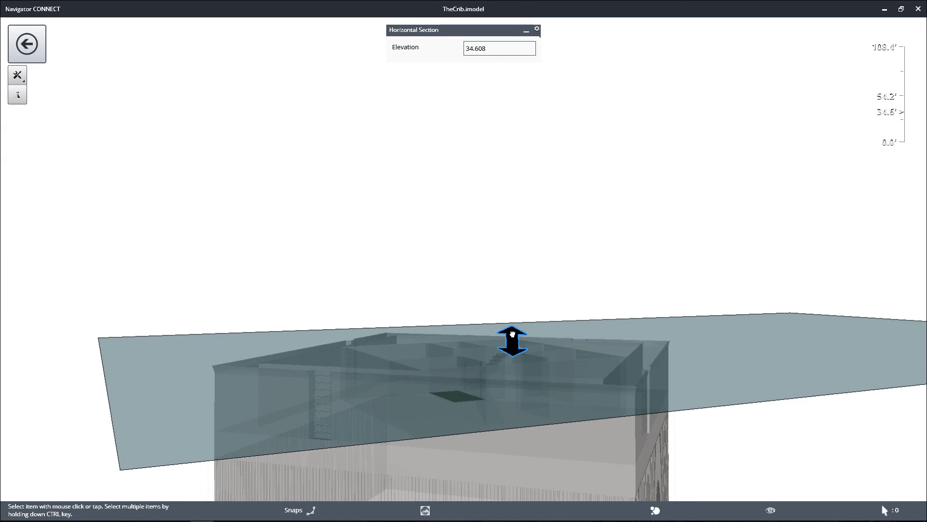
{"action": "left_click_drag", "start_coordinate": [512, 334], "coordinate": [475, 287]}
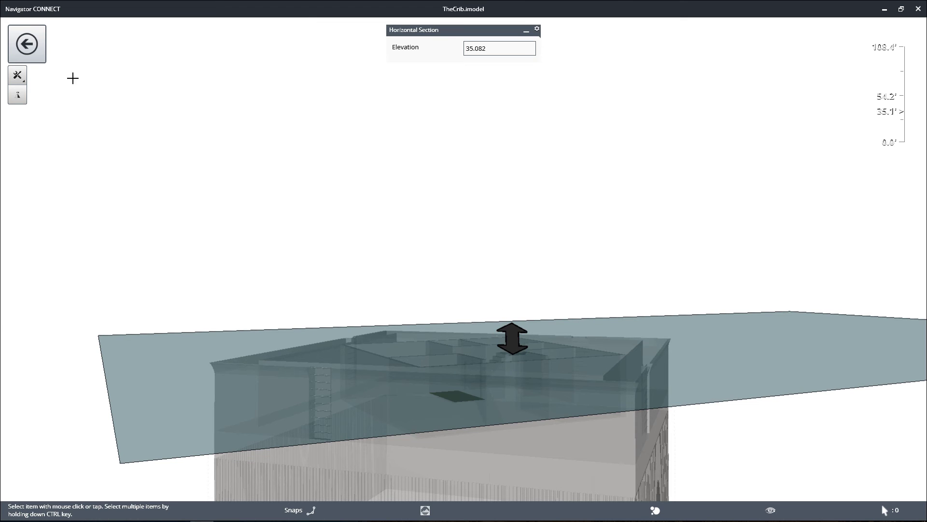
{"action": "left_click", "coordinate": [28, 47]}
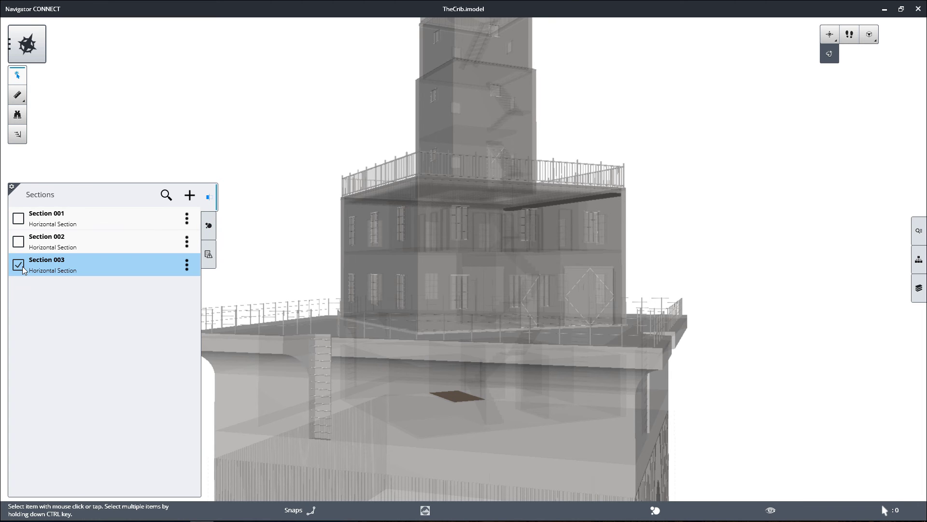
Turn off the OccupancyType colouring and orbit the cut model to look into the rooms
{"action": "left_click", "coordinate": [209, 226]}
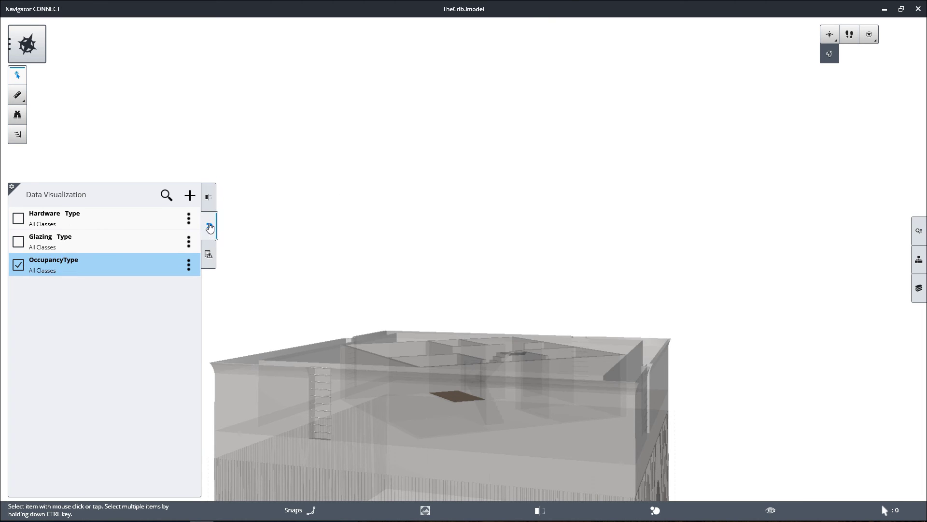
{"action": "left_click", "coordinate": [18, 265]}
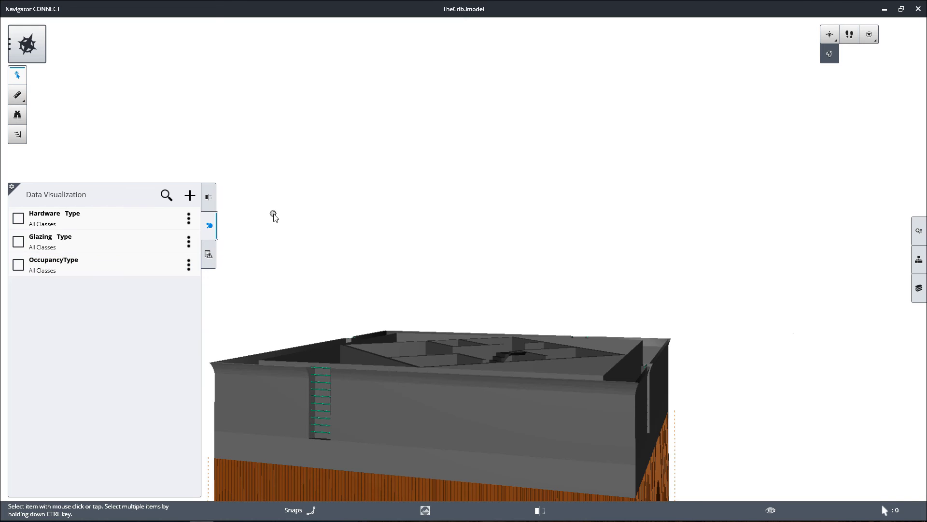
{"action": "left_click", "coordinate": [208, 227]}
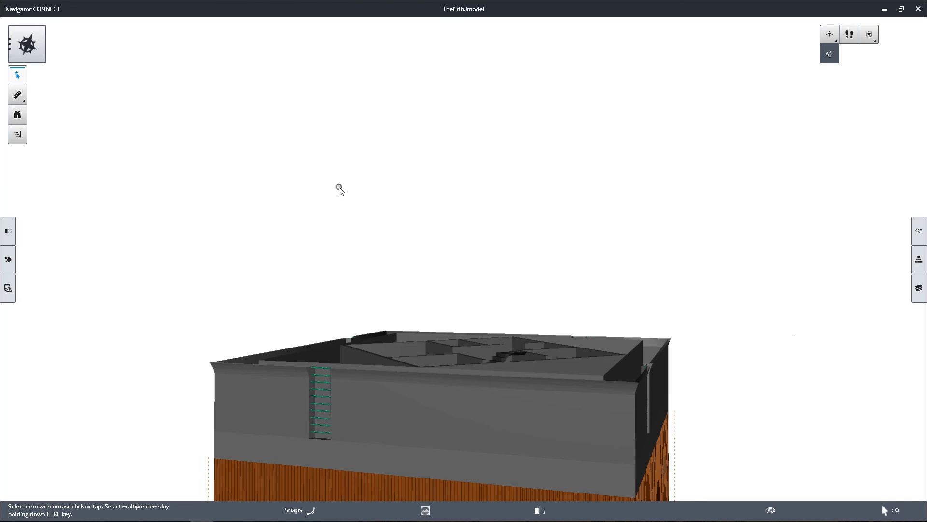
{"action": "left_click", "coordinate": [831, 56]}
{"action": "mouse_move", "coordinate": [493, 304]}
{"action": "left_mouse_down"}
{"action": "mouse_move", "coordinate": [468, 393]}
{"action": "mouse_move", "coordinate": [472, 429]}
{"action": "mouse_move", "coordinate": [479, 298]}
{"action": "left_mouse_up"}
{"action": "key", "text": "Escape"}
Inspect the properties of the Storage_Secure floor space and the concrete floor slab
{"action": "scroll", "coordinate": [512, 99], "scroll_direction": "up", "scroll_amount": 5}
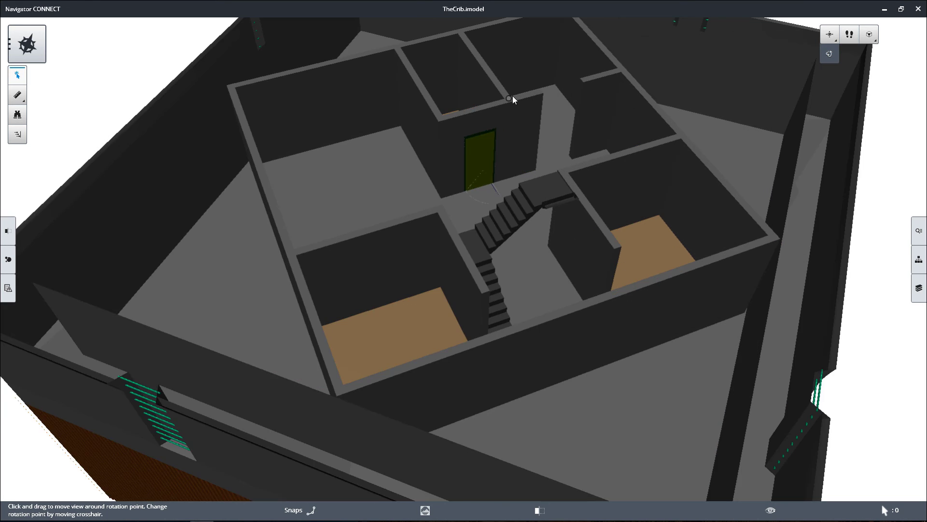
{"action": "scroll", "coordinate": [512, 96], "scroll_direction": "up", "scroll_amount": 3}
{"action": "scroll", "coordinate": [445, 87], "scroll_direction": "up", "scroll_amount": 4}
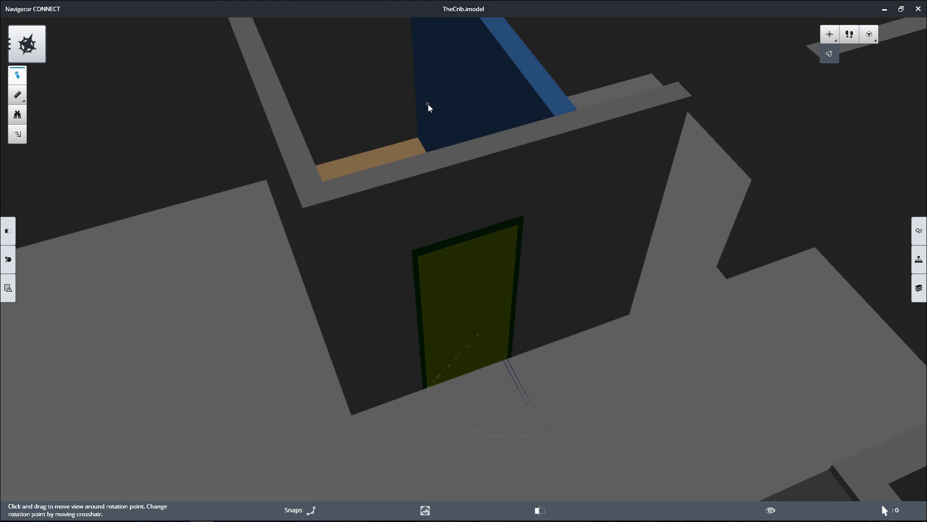
{"action": "left_click", "coordinate": [394, 146]}
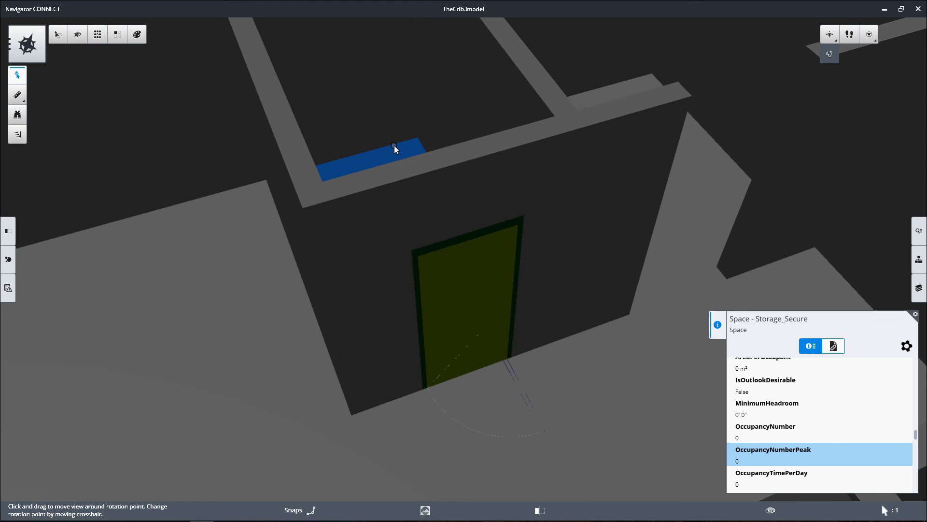
{"action": "scroll", "coordinate": [861, 402], "scroll_direction": "down", "scroll_amount": 4}
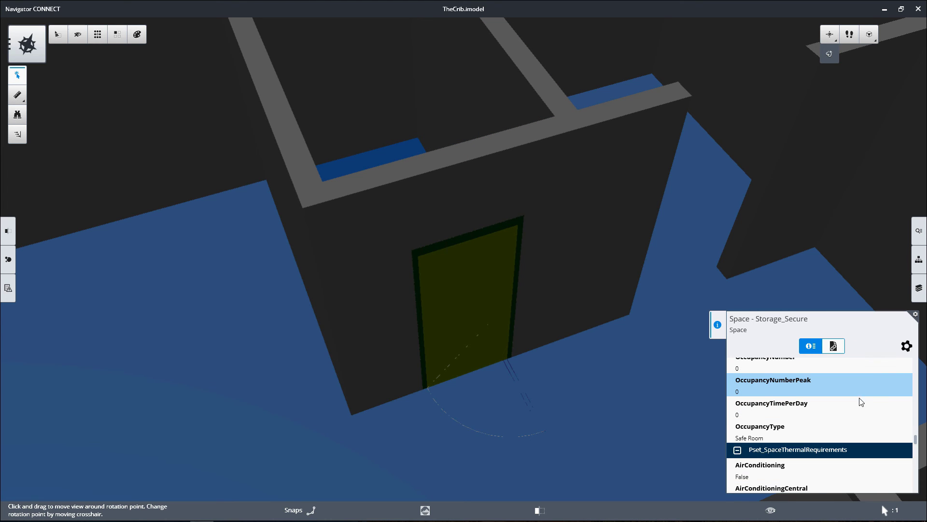
{"action": "scroll", "coordinate": [862, 401], "scroll_direction": "down", "scroll_amount": 1}
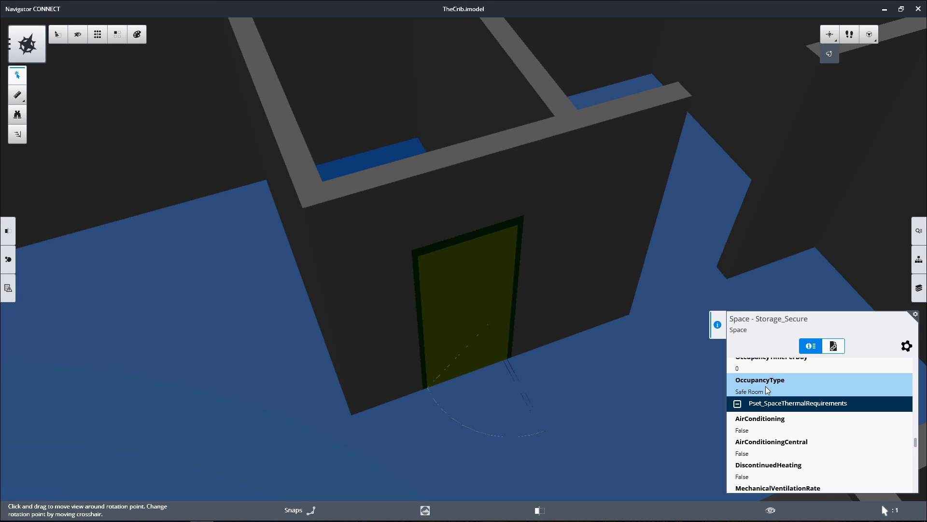
{"action": "left_click", "coordinate": [702, 271]}
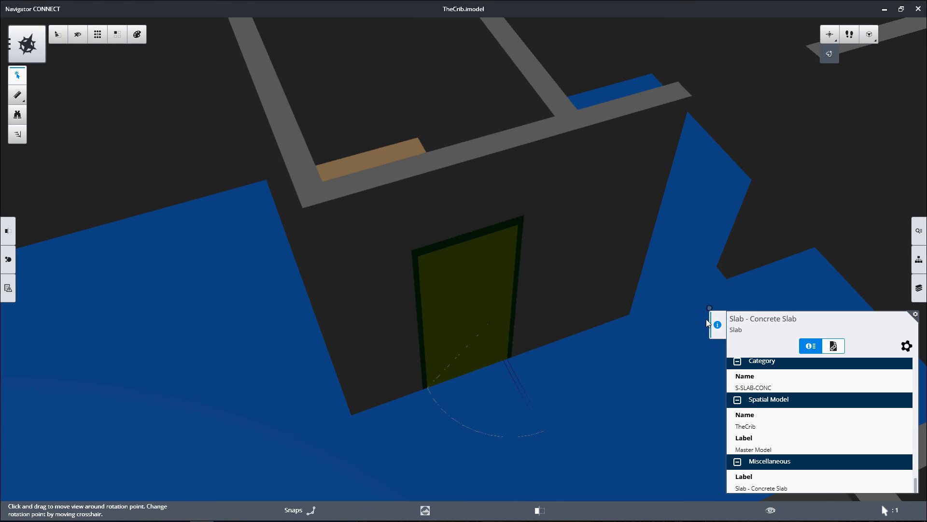
{"action": "scroll", "coordinate": [414, 342], "scroll_direction": "down", "scroll_amount": 6}
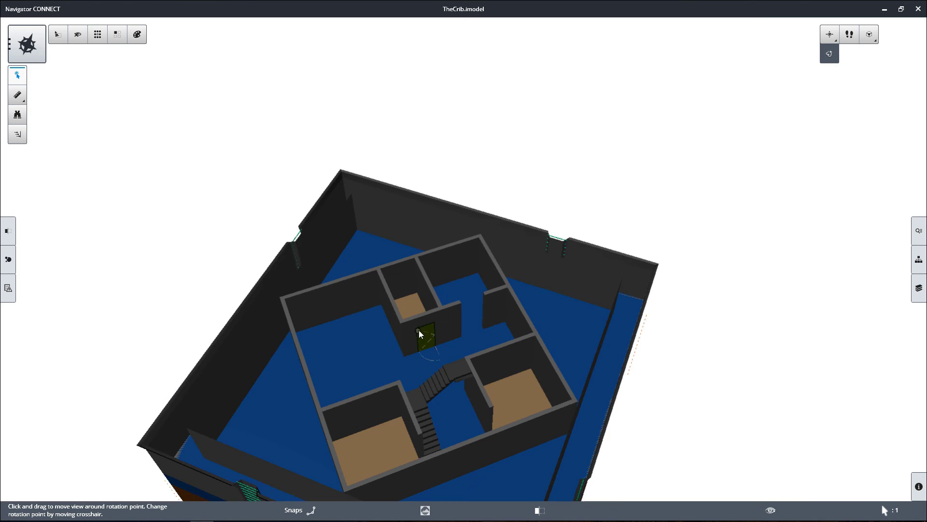
Centre the house and turn off Section 003 to show the full model
{"action": "middle_click_drag", "start_coordinate": [418, 329], "coordinate": [447, 239]}
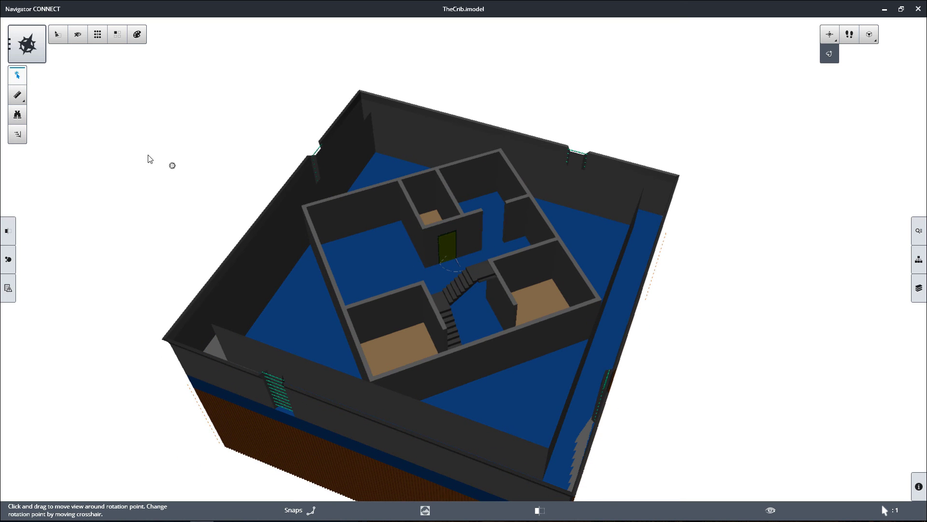
{"action": "left_click", "coordinate": [8, 232]}
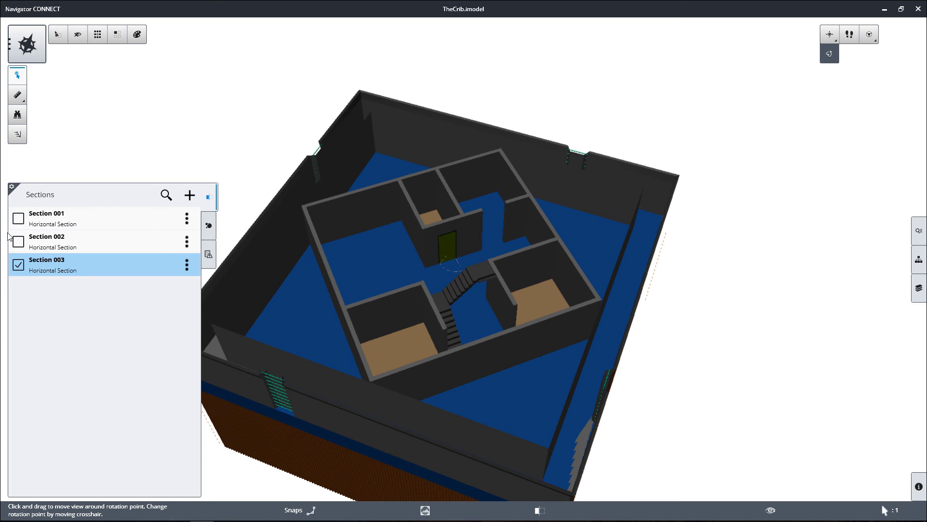
{"action": "left_click", "coordinate": [18, 264]}
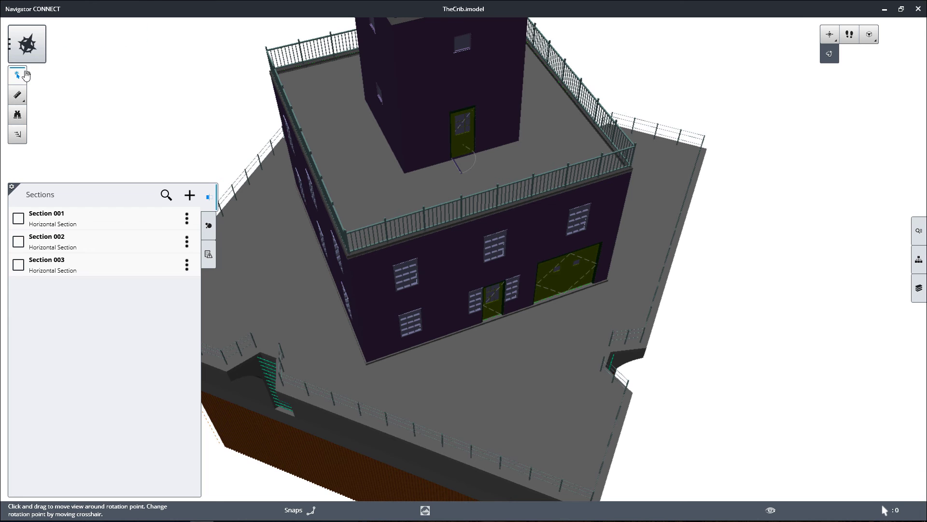
Open the 03-Second Floor view from the i-model Index and walk up to the rooftop deck
{"action": "left_click", "coordinate": [28, 45]}
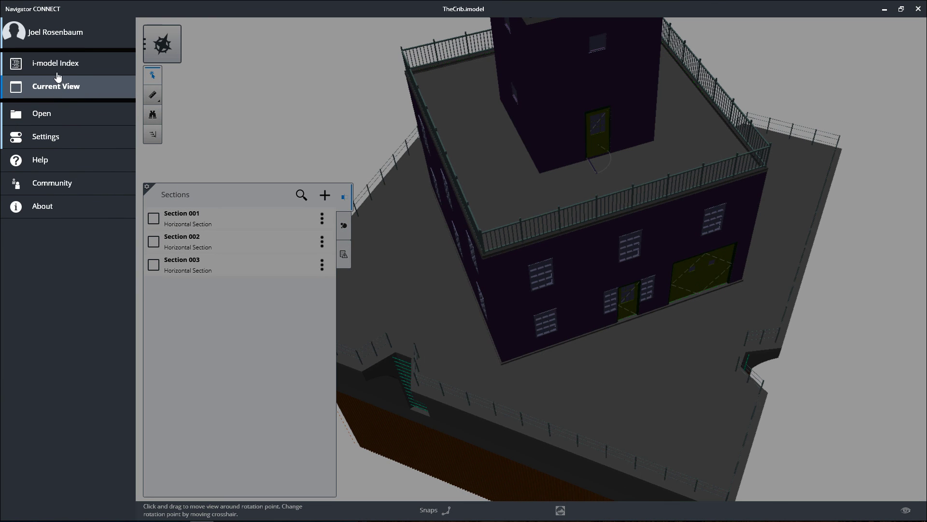
{"action": "left_click", "coordinate": [60, 64]}
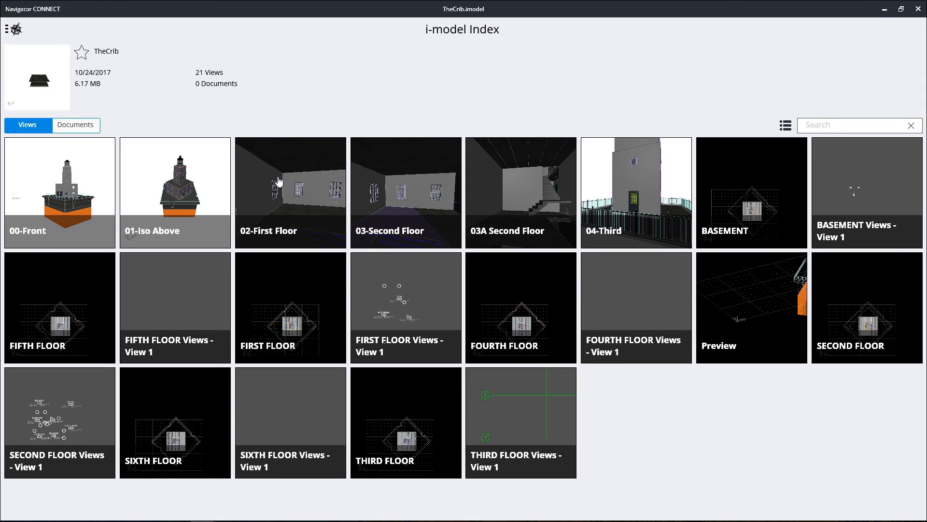
{"action": "left_click", "coordinate": [387, 191]}
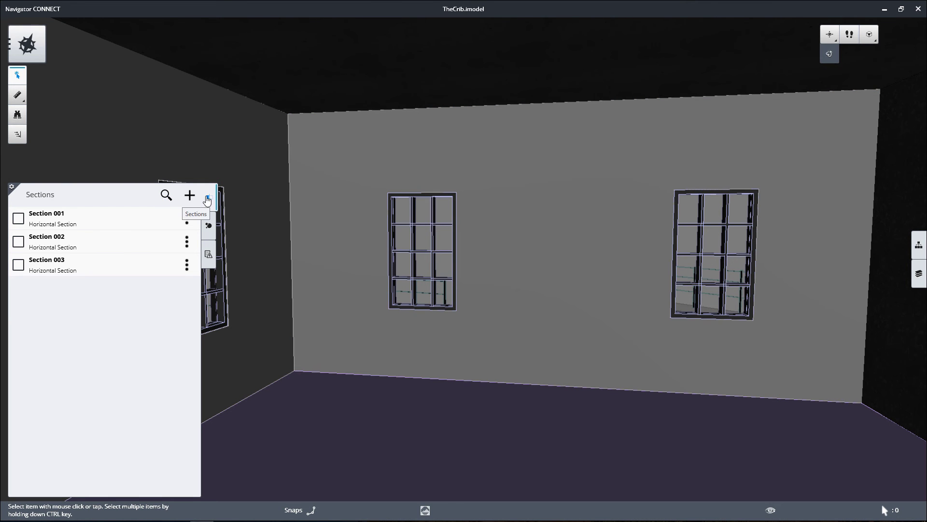
{"action": "left_click", "coordinate": [207, 200]}
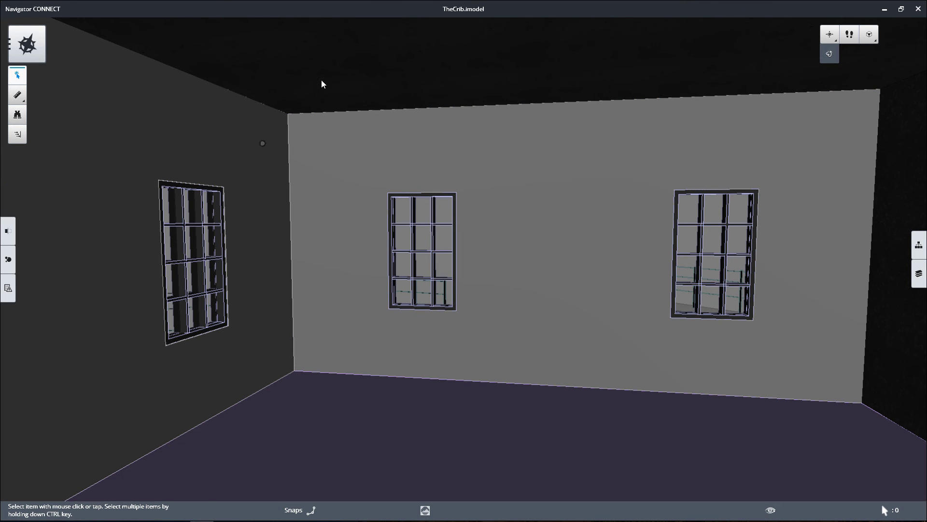
{"action": "left_click", "coordinate": [849, 34]}
{"action": "left_click_drag", "start_coordinate": [380, 329], "coordinate": [159, 174]}
{"action": "left_click", "coordinate": [30, 42]}
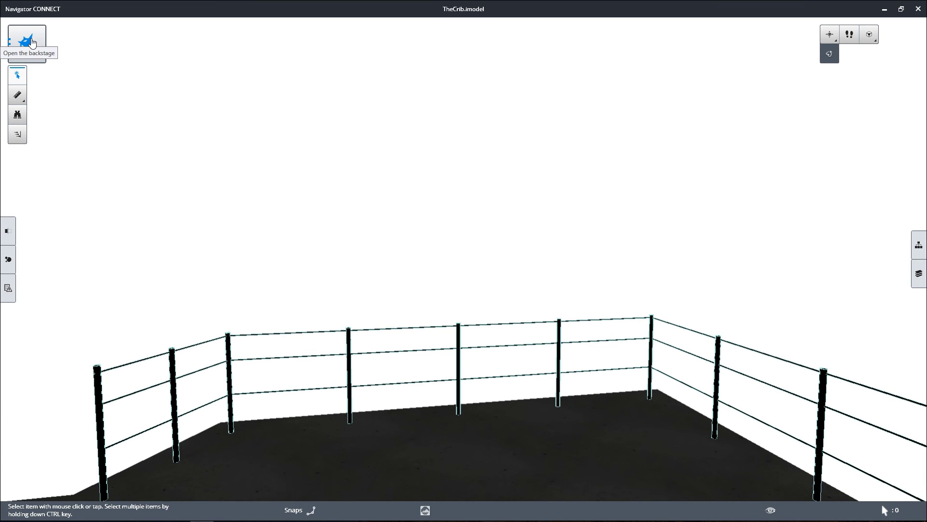
Open the 04-Third view, walk toward the window, then inspect the window's and wall's properties
{"action": "left_click", "coordinate": [31, 40]}
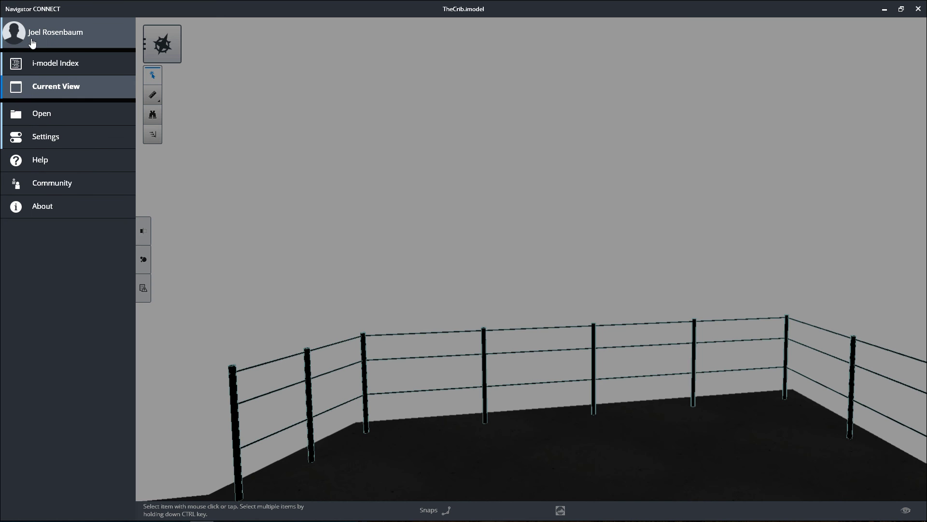
{"action": "left_click", "coordinate": [37, 64]}
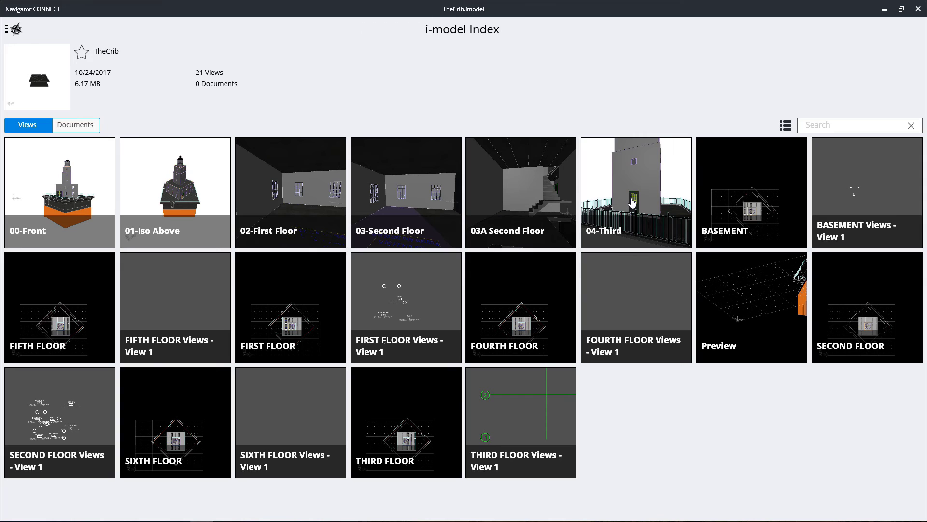
{"action": "left_click", "coordinate": [632, 203]}
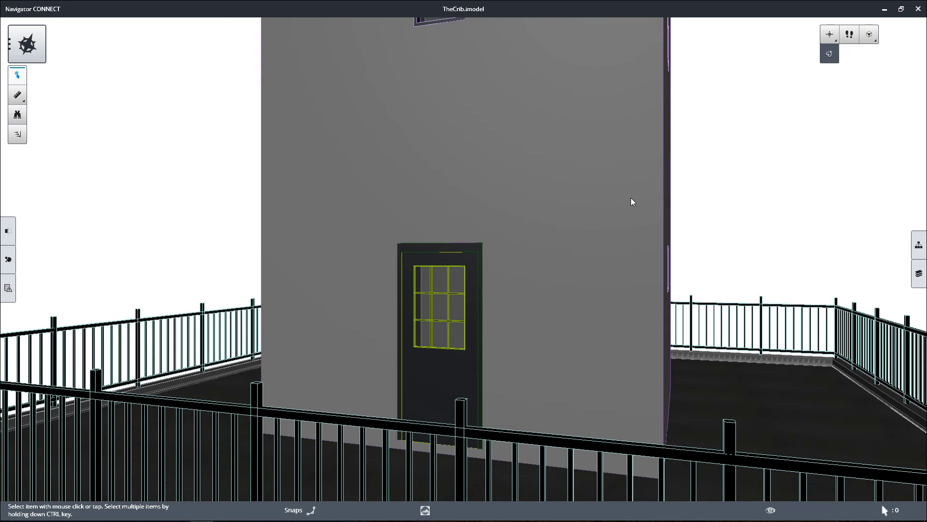
{"action": "left_click", "coordinate": [849, 34]}
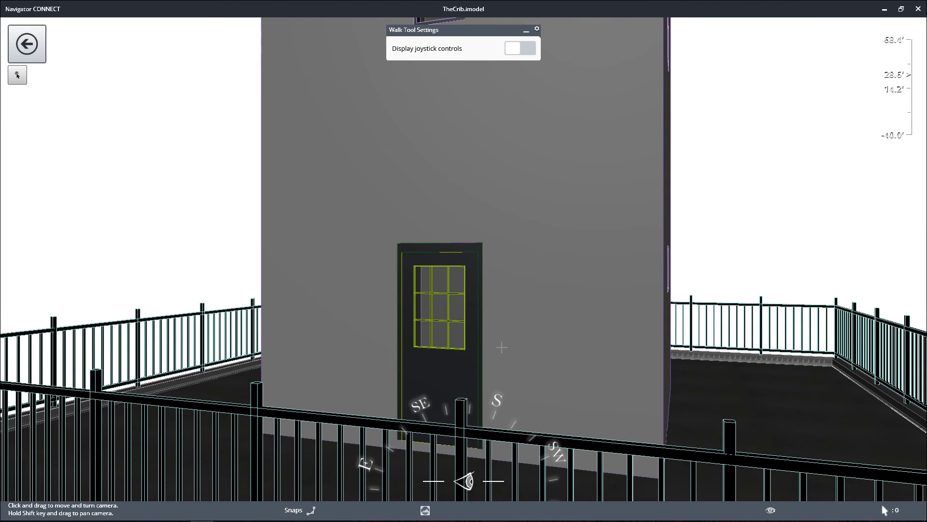
{"action": "left_click_drag", "start_coordinate": [463, 260], "coordinate": [601, 161]}
{"action": "key", "text": "Escape"}
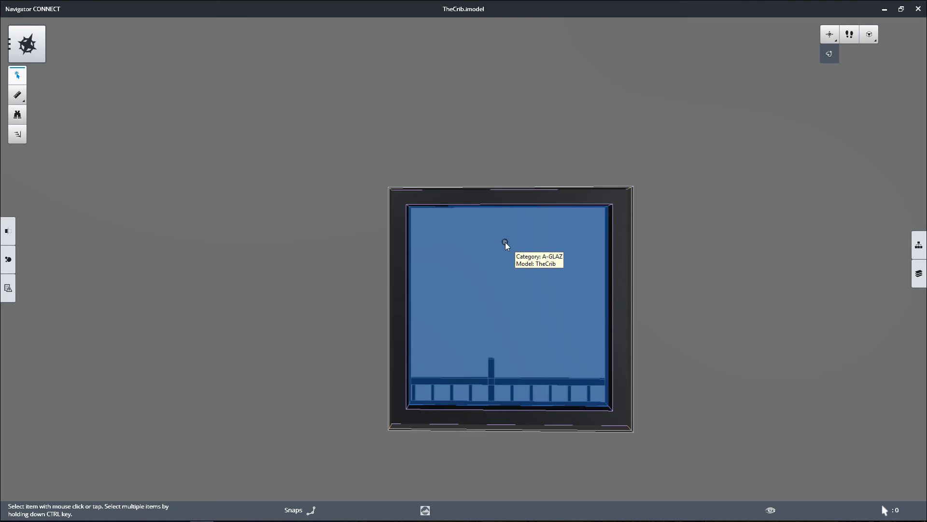
{"action": "left_click", "coordinate": [512, 205]}
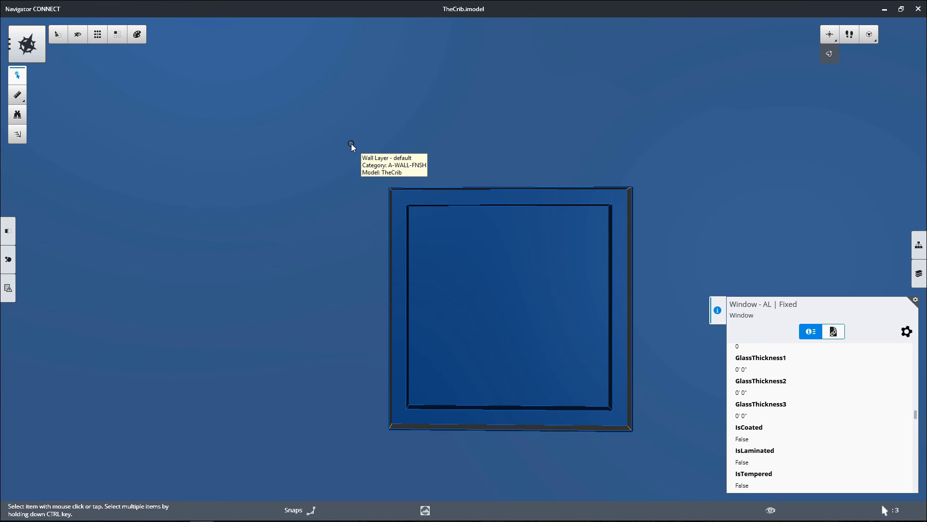
{"action": "left_click", "coordinate": [352, 144]}
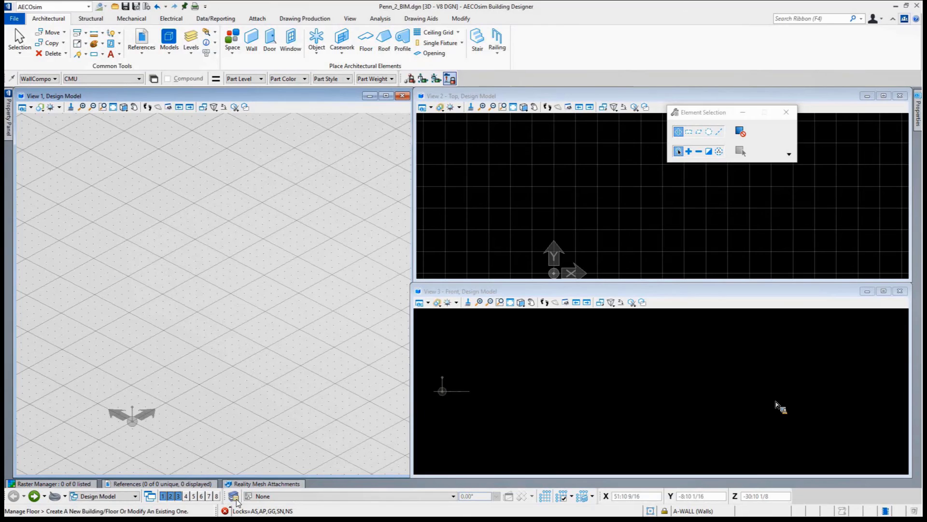
{"action": "left_click", "coordinate": [235, 498]}
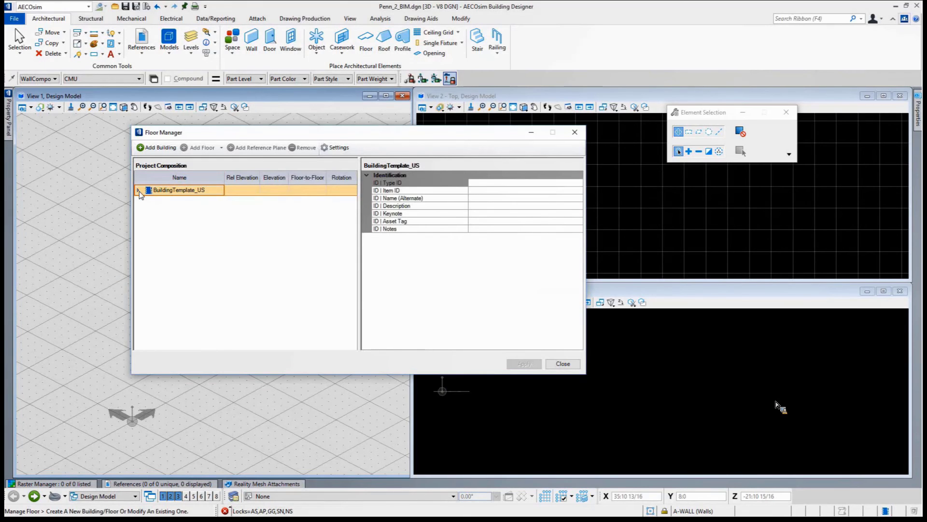
{"action": "left_click", "coordinate": [138, 191]}
{"action": "left_click", "coordinate": [147, 201]}
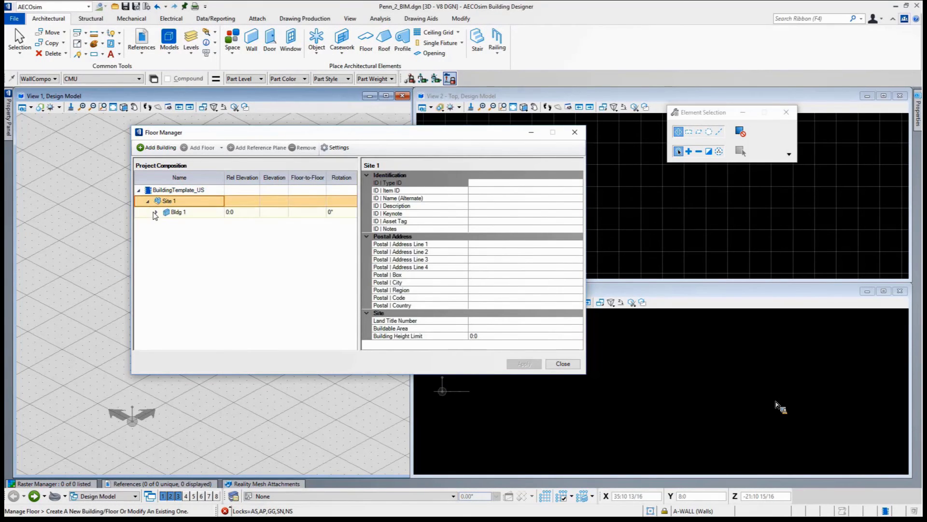
{"action": "left_click", "coordinate": [155, 213]}
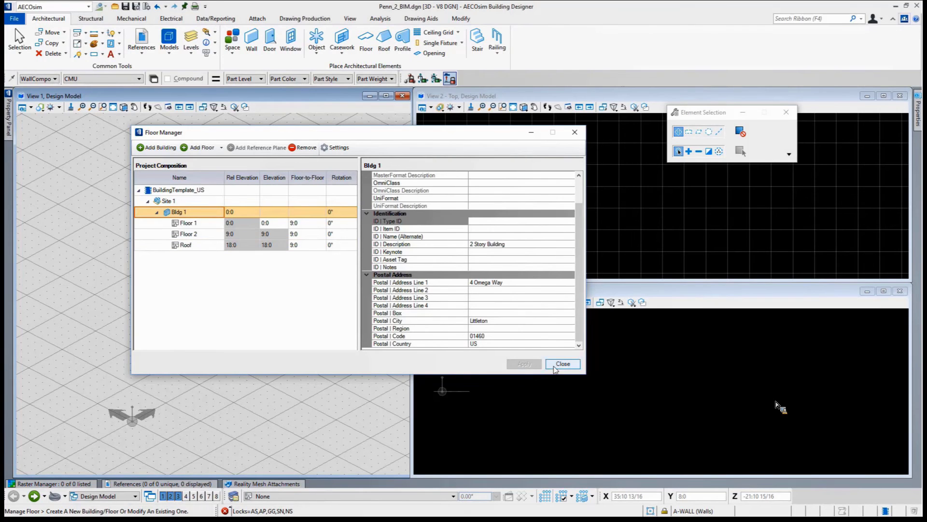
{"action": "left_click", "coordinate": [557, 366]}
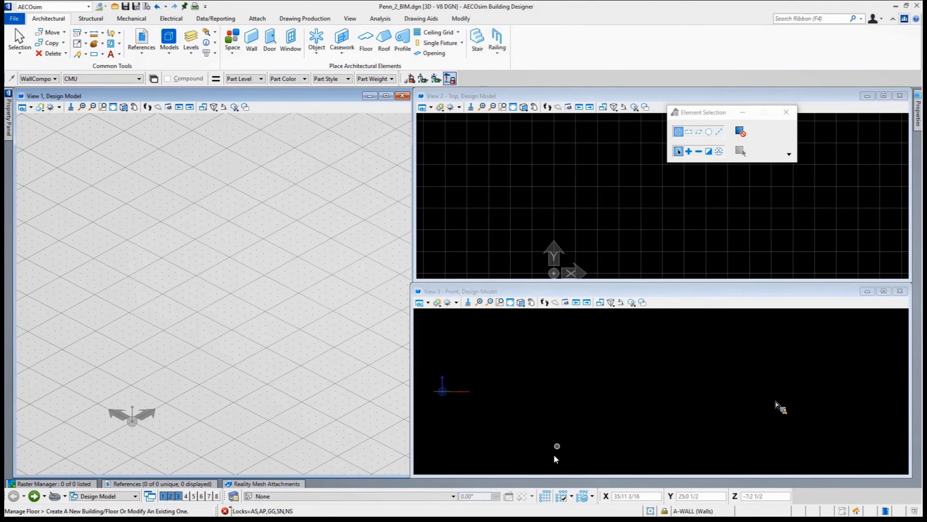
{"action": "left_click", "coordinate": [545, 496]}
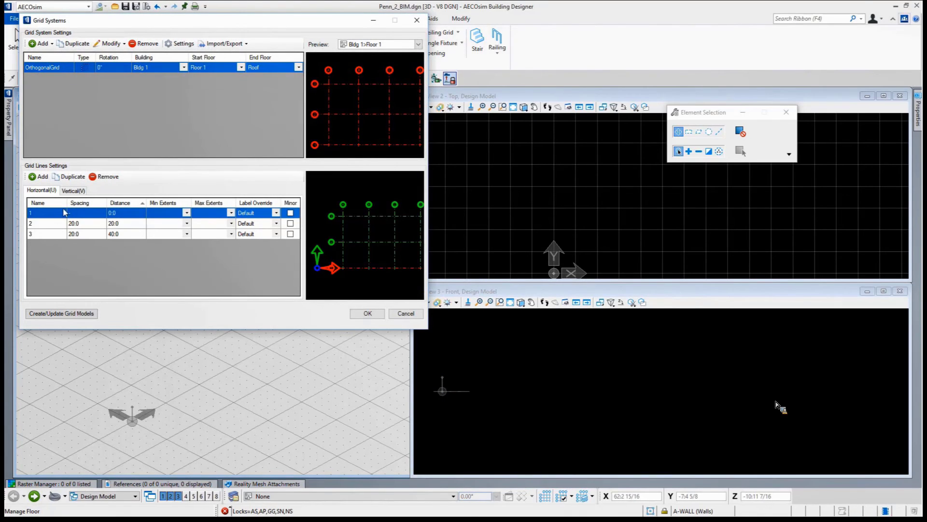
{"action": "left_click", "coordinate": [72, 191]}
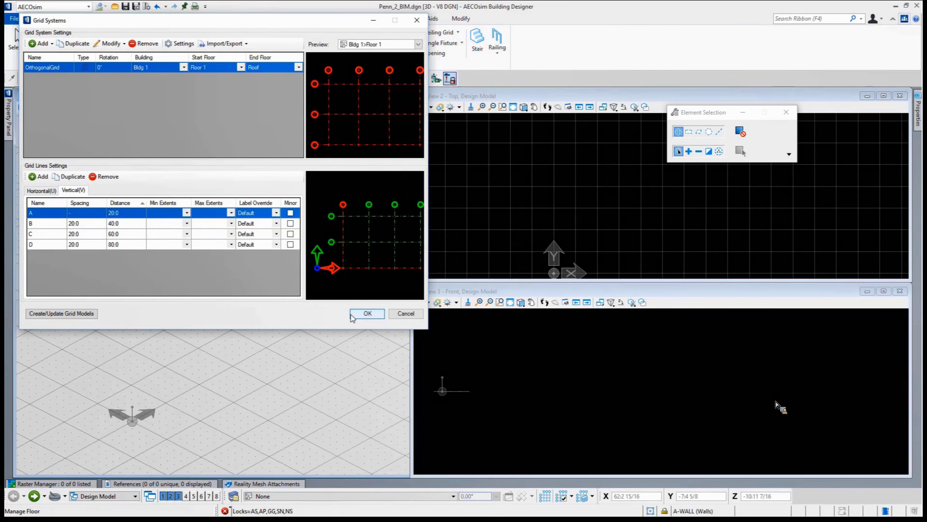
{"action": "left_click", "coordinate": [367, 314]}
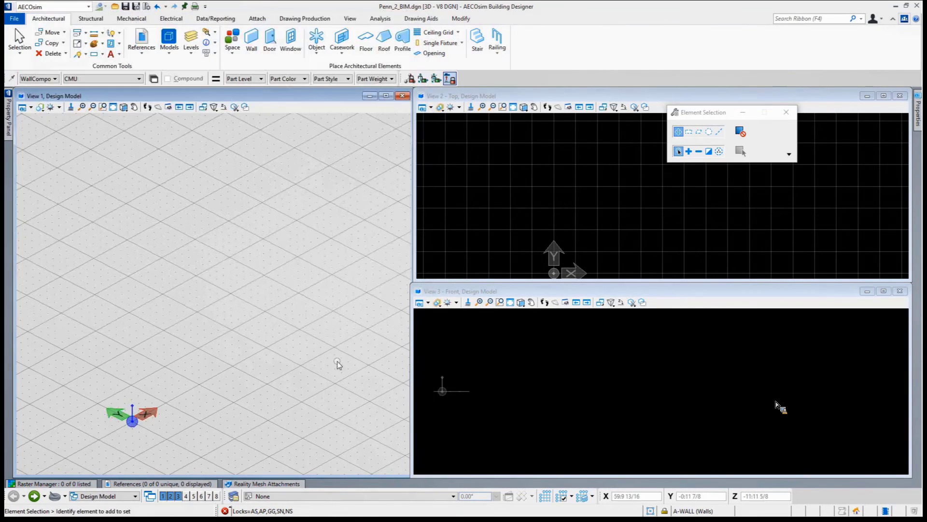
Make Floor 1 of Bldg 1 the active floor and activate the front view
{"action": "left_click", "coordinate": [379, 497]}
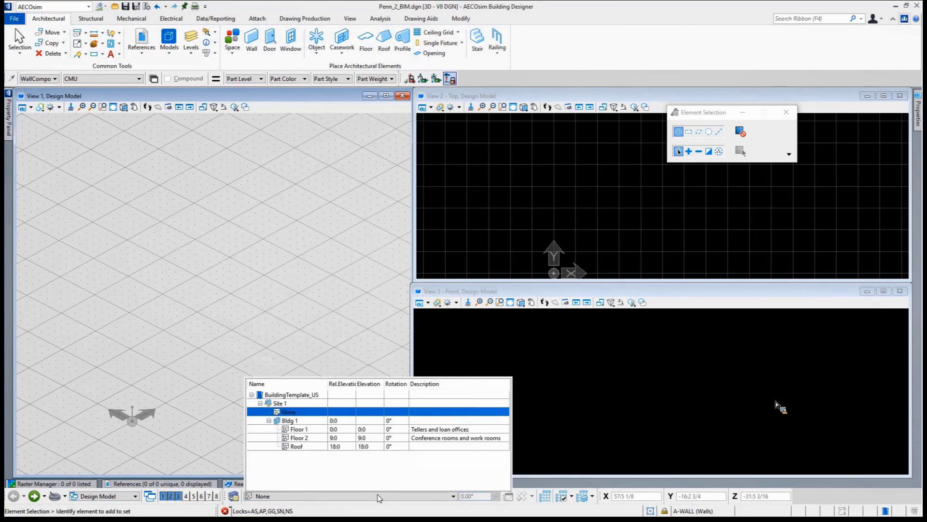
{"action": "left_click", "coordinate": [300, 429]}
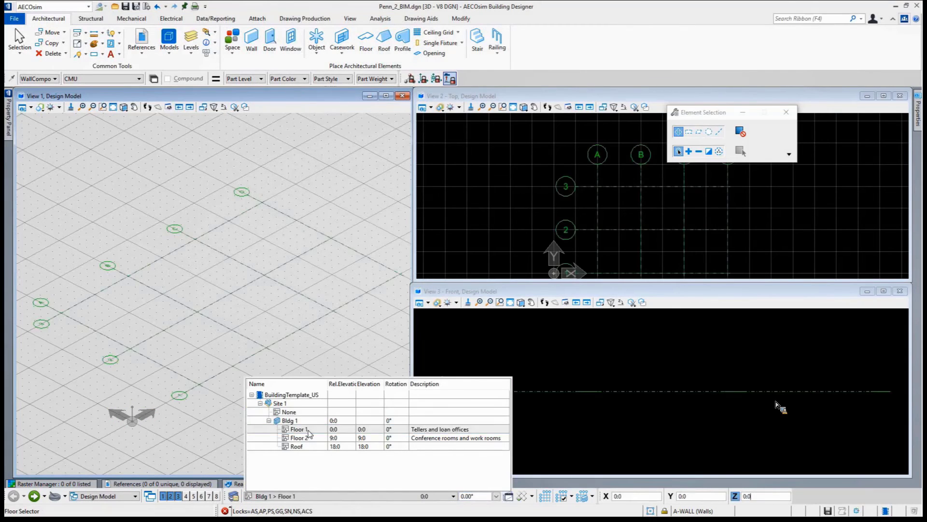
{"action": "left_click", "coordinate": [459, 372]}
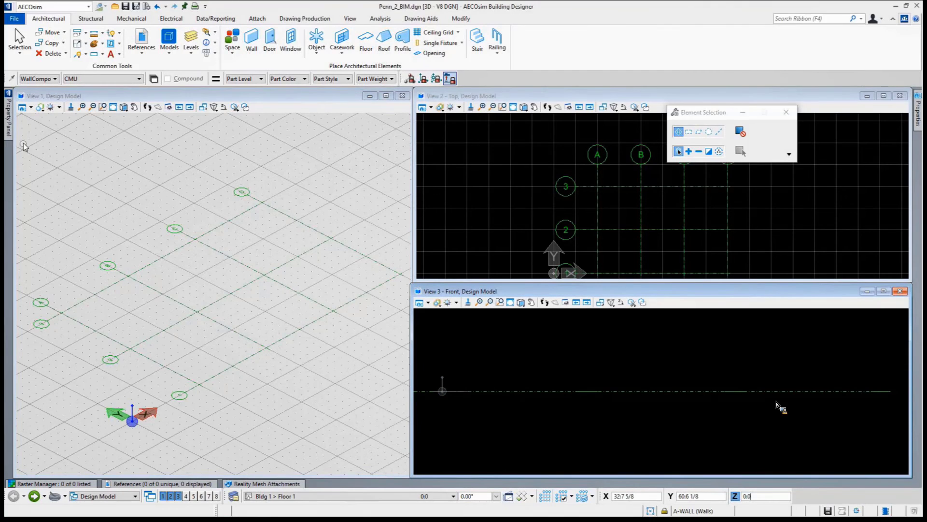
Give the isometric View 1 a plain white background
{"action": "left_click", "coordinate": [31, 107]}
{"action": "left_click", "coordinate": [111, 184]}
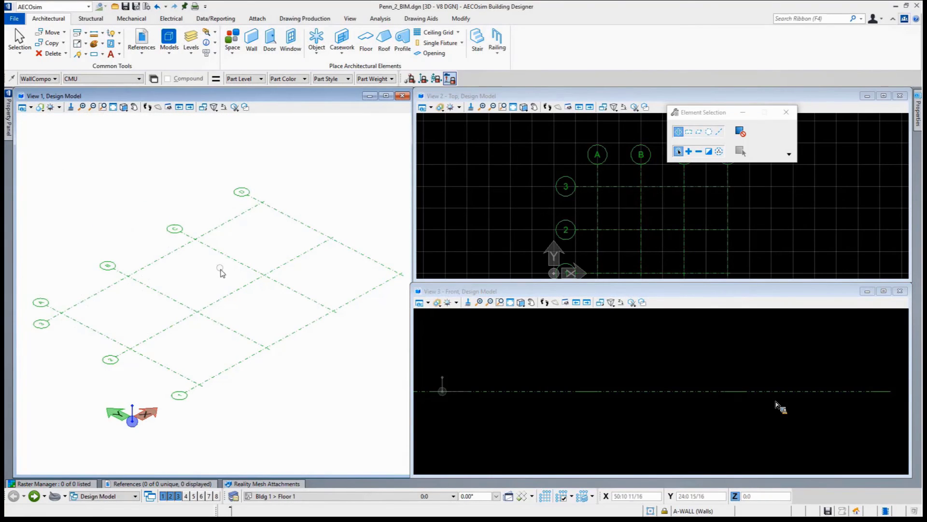
{"action": "left_click", "coordinate": [269, 483]}
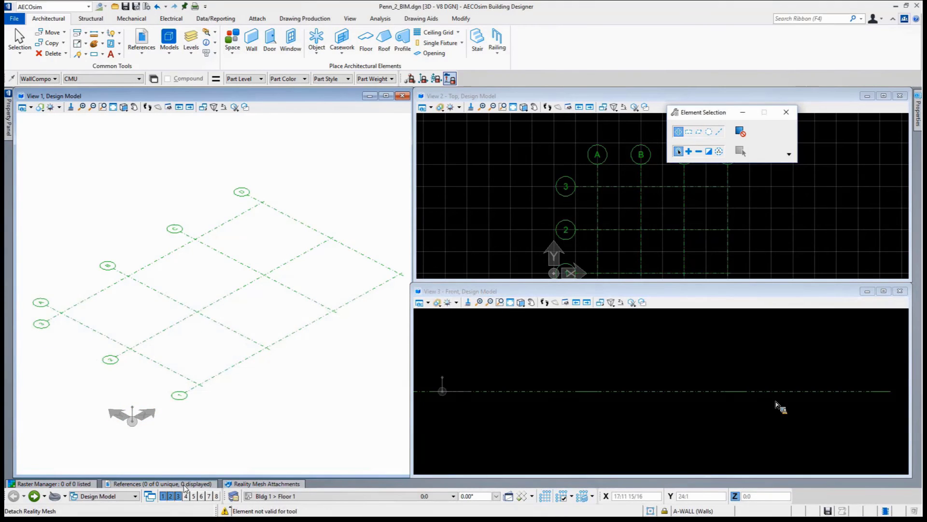
Attach Penn_2_3mx.3mx from the Scene folder as a reality mesh
{"action": "left_click", "coordinate": [257, 484]}
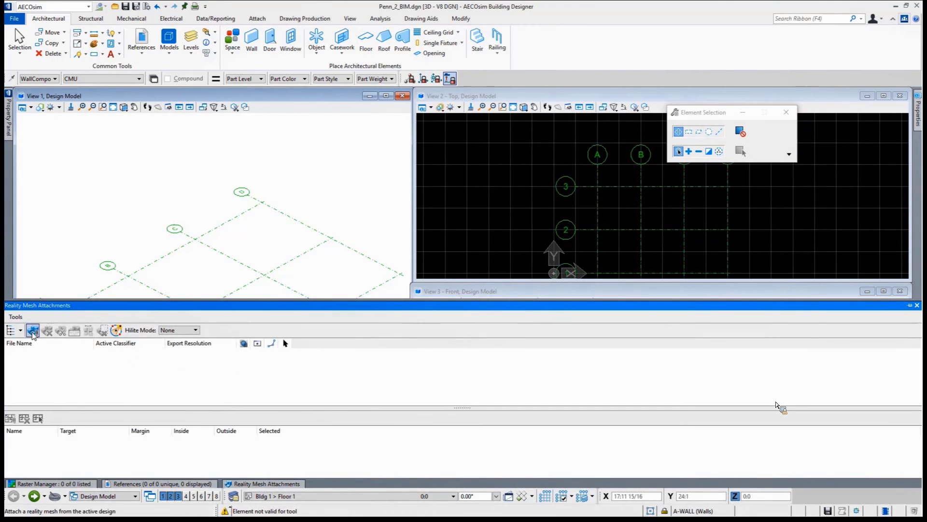
{"action": "left_click", "coordinate": [33, 331]}
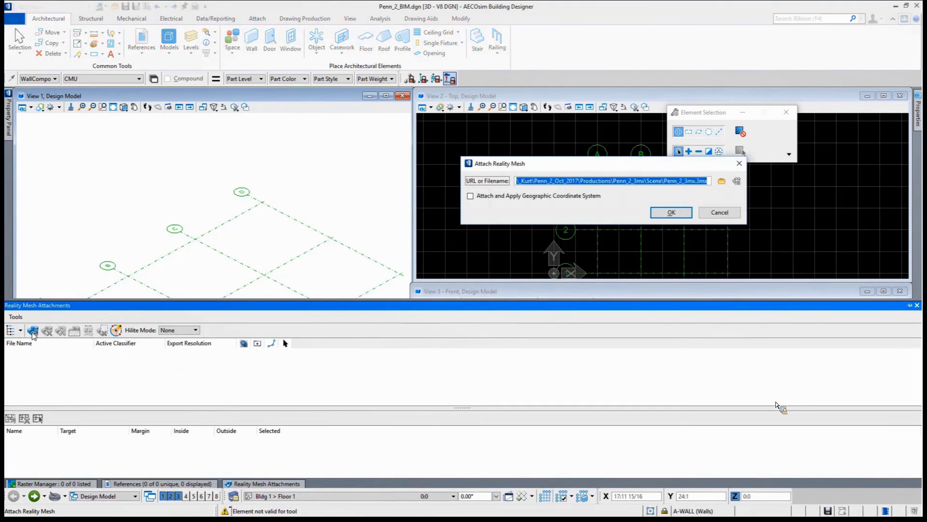
{"action": "left_click", "coordinate": [721, 182]}
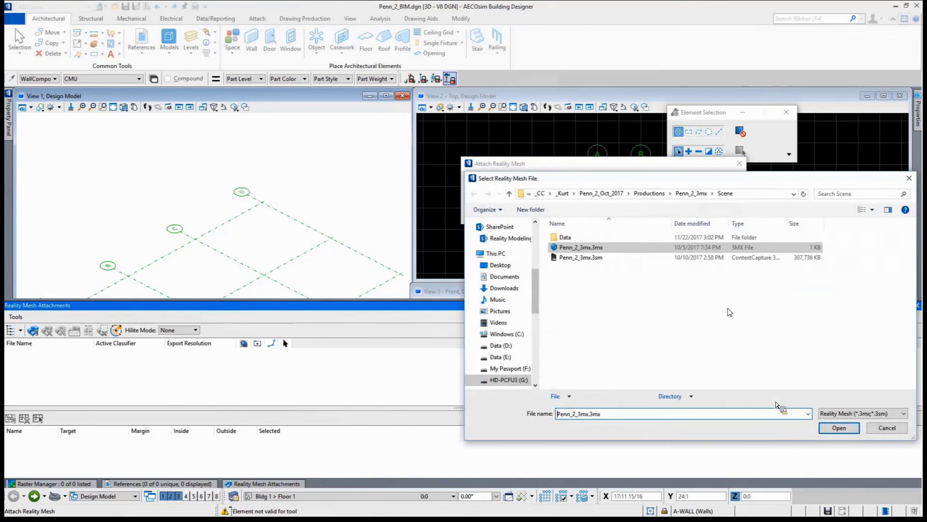
{"action": "left_click", "coordinate": [839, 428]}
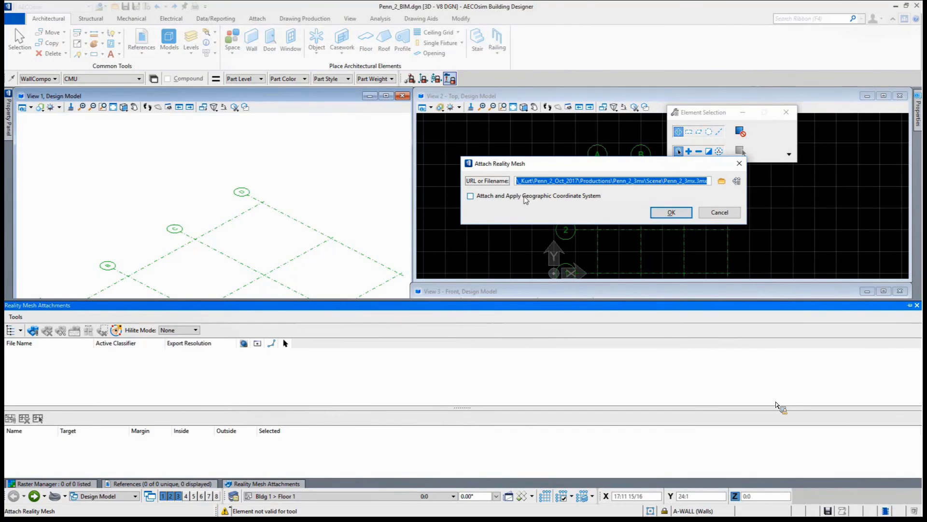
{"action": "left_click", "coordinate": [671, 212]}
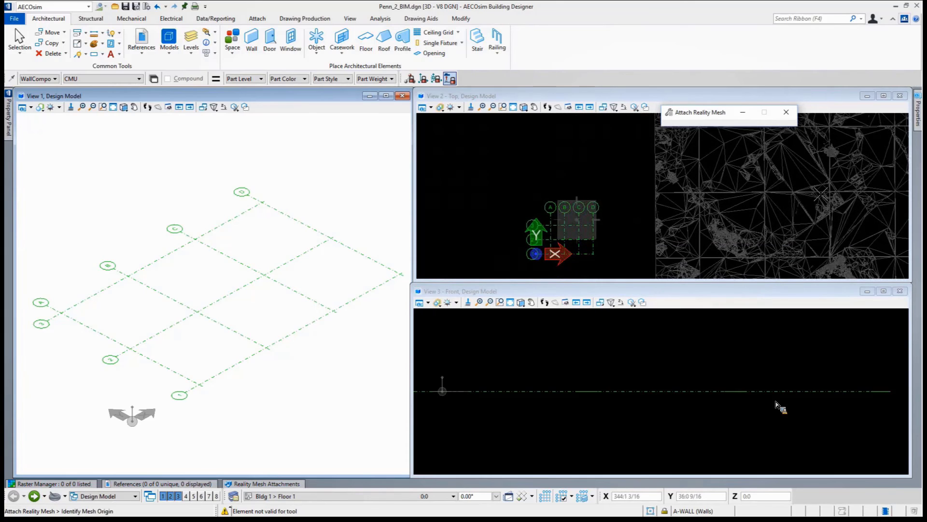
Set the mesh origin in the top view and frame the mesh in the front view
{"action": "left_click", "coordinate": [821, 197]}
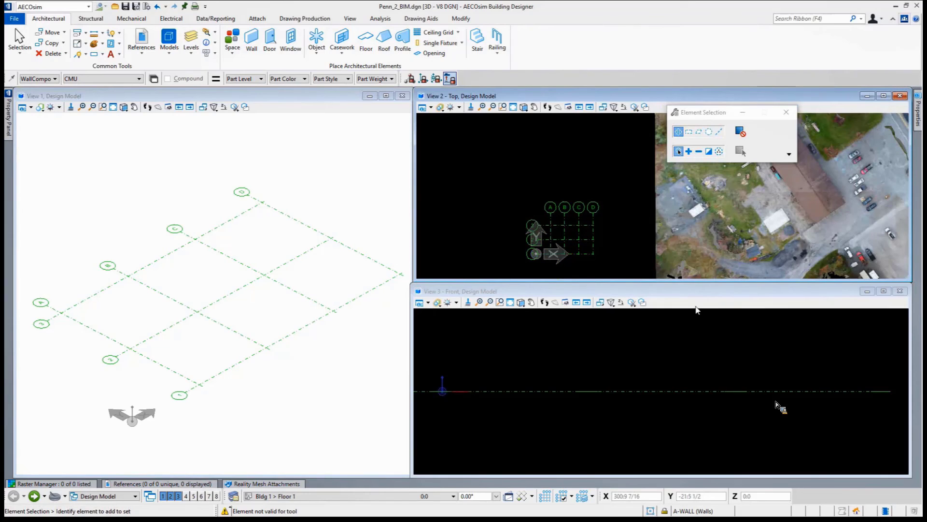
{"action": "middle_click_drag", "start_coordinate": [636, 321], "coordinate": [607, 358]}
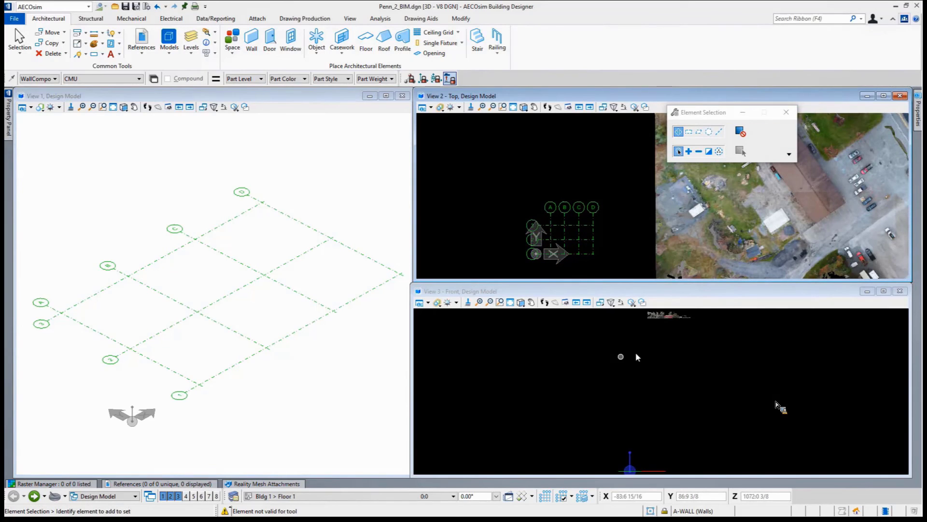
{"action": "left_click", "coordinate": [659, 327]}
{"action": "left_click_drag", "start_coordinate": [659, 327], "coordinate": [648, 318]}
Pan, tilt and zoom the 3D view down to the red building's wall corner
{"action": "middle_click_drag", "start_coordinate": [296, 325], "coordinate": [272, 342]}
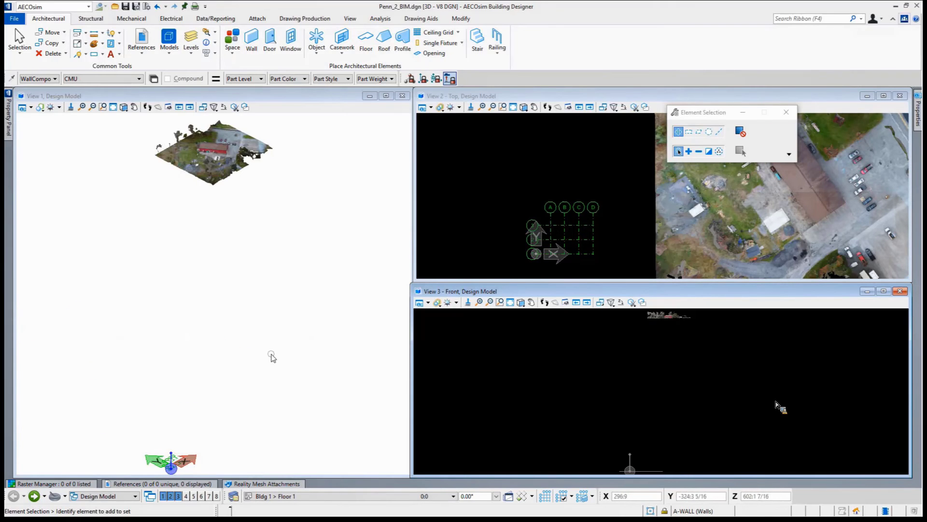
{"action": "scroll", "coordinate": [229, 159], "scroll_direction": "up", "scroll_amount": 5}
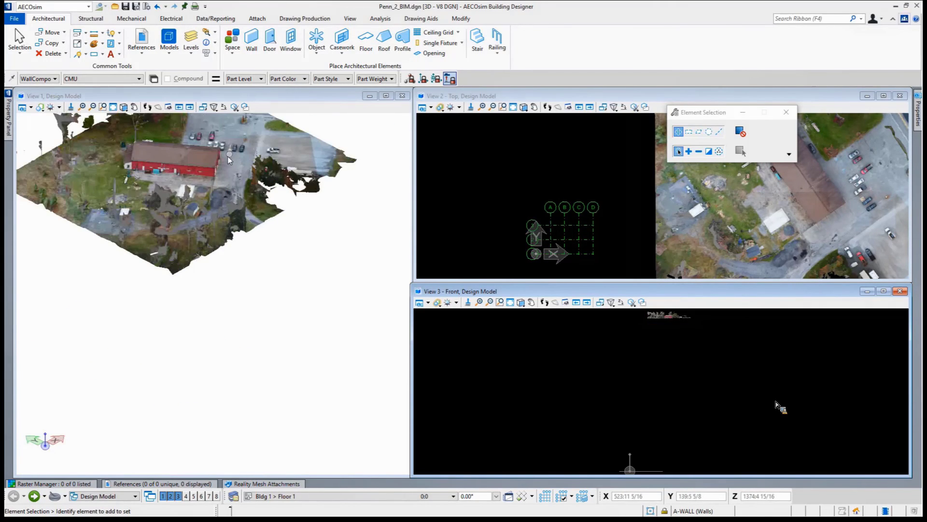
{"action": "scroll", "coordinate": [229, 160], "scroll_direction": "up", "scroll_amount": 2}
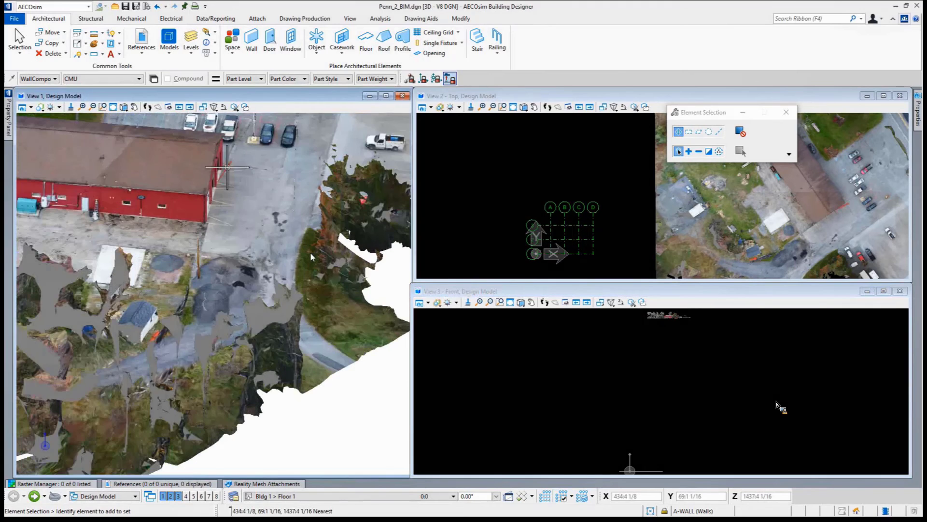
{"action": "middle_click_drag", "start_coordinate": [216, 147], "coordinate": [215, 172], "text": "shift"}
{"action": "scroll", "coordinate": [215, 171], "scroll_direction": "up", "scroll_amount": 3}
{"action": "scroll", "coordinate": [215, 170], "scroll_direction": "up", "scroll_amount": 4}
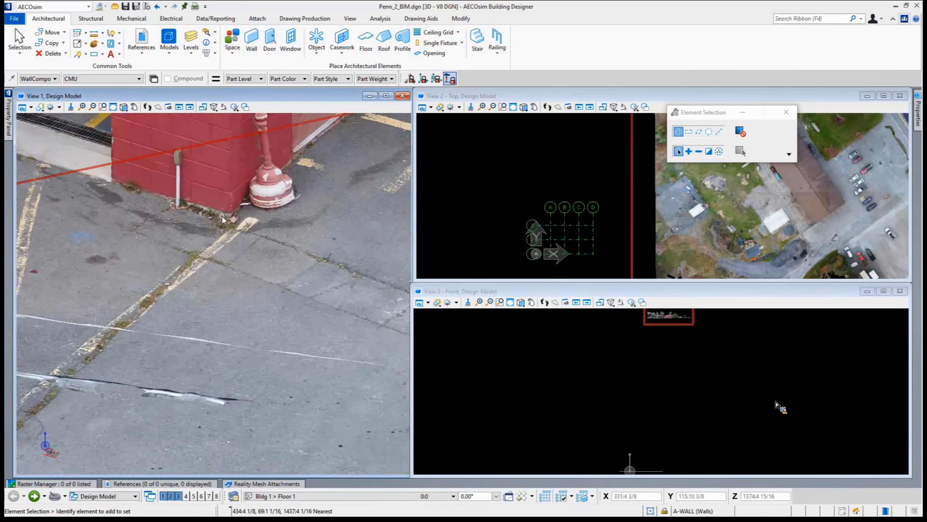
{"action": "scroll", "coordinate": [237, 212], "scroll_direction": "up", "scroll_amount": 3}
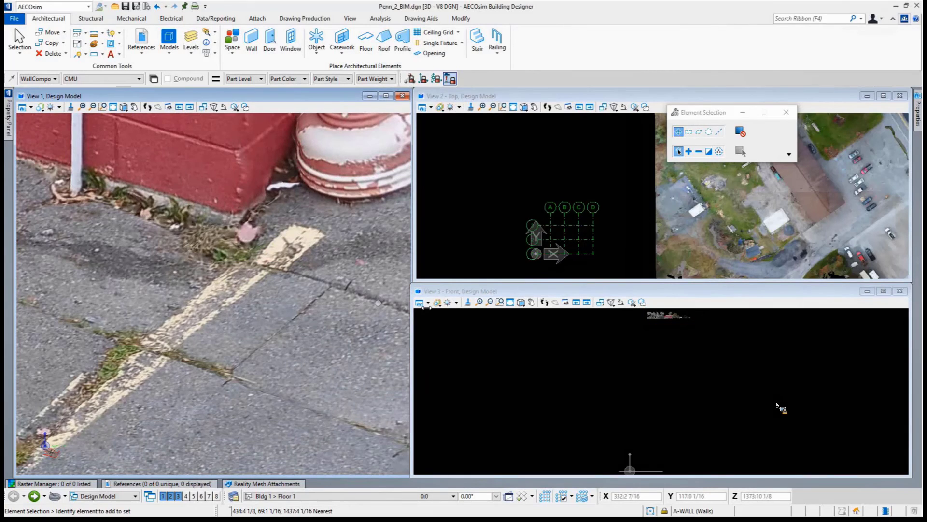
Move the reality mesh vertically, with X and Z locked in AccuDraw, down to ground level
{"action": "right_click", "coordinate": [662, 318]}
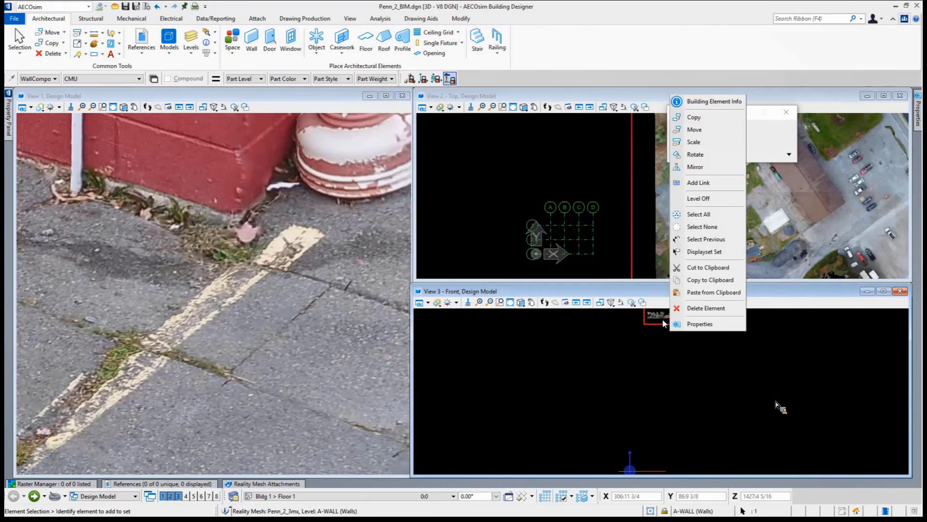
{"action": "left_click", "coordinate": [708, 134]}
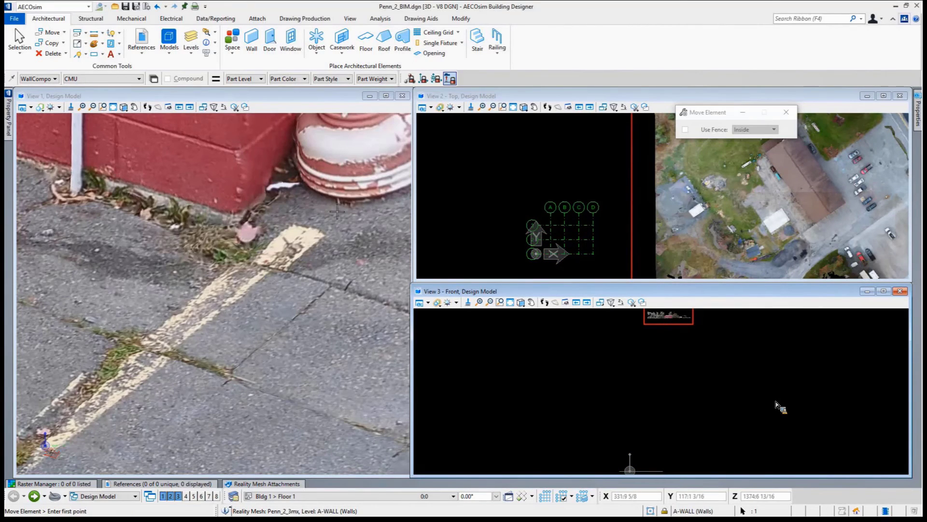
{"action": "left_click", "coordinate": [238, 210]}
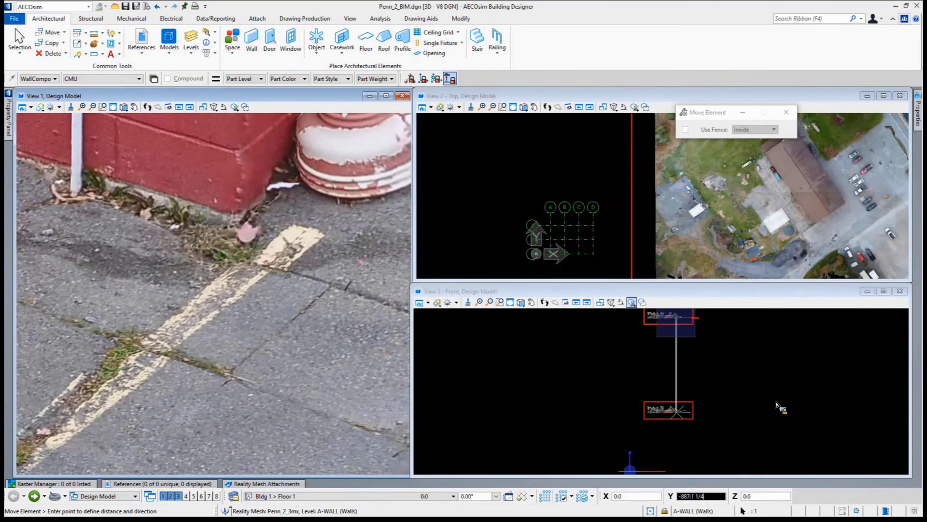
{"action": "key", "text": "x"}
{"action": "key", "text": "z"}
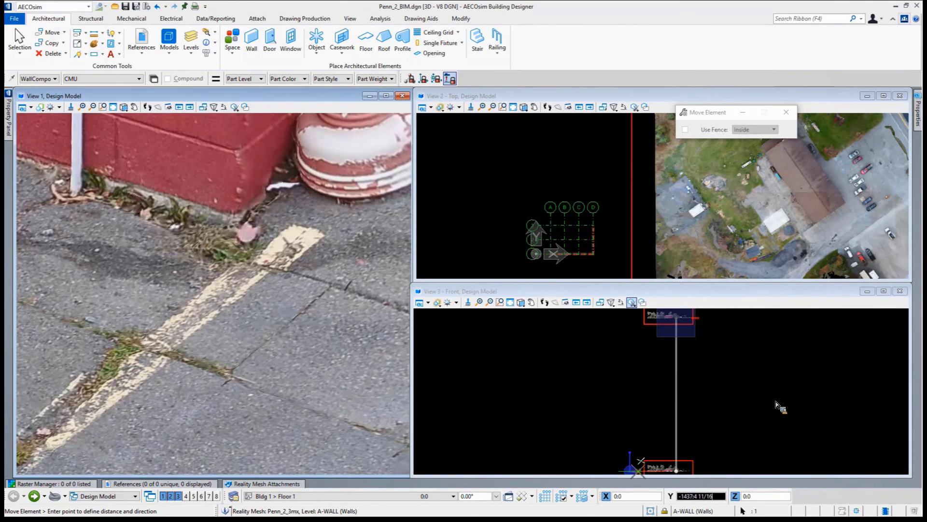
{"action": "left_click", "coordinate": [777, 406]}
{"action": "right_click", "coordinate": [776, 406]}
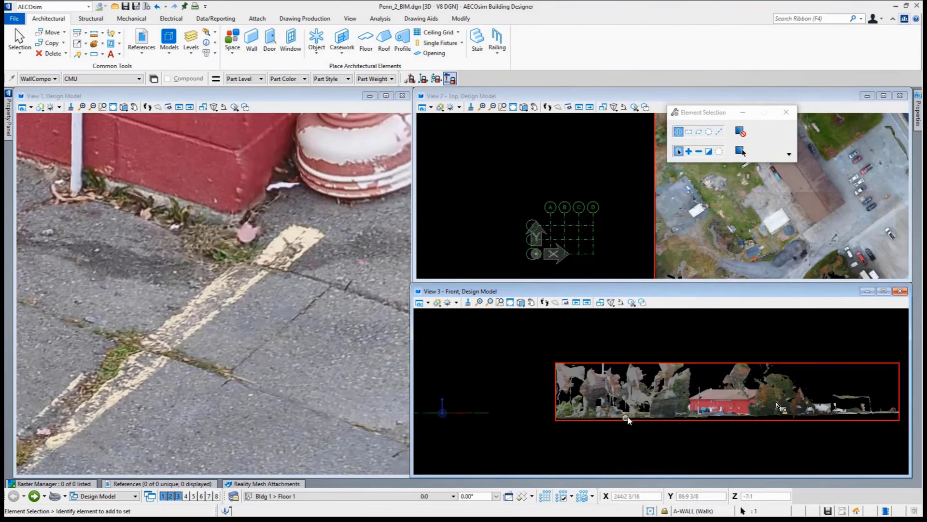
Clear the selection and fit a clip volume around the reality mesh
{"action": "scroll", "coordinate": [592, 236], "scroll_direction": "down", "scroll_amount": 2}
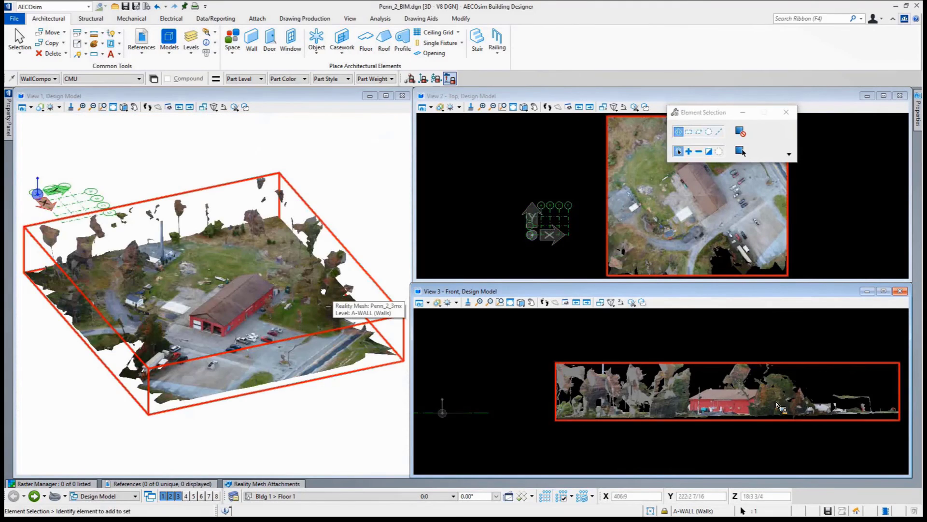
{"action": "left_click", "coordinate": [455, 233]}
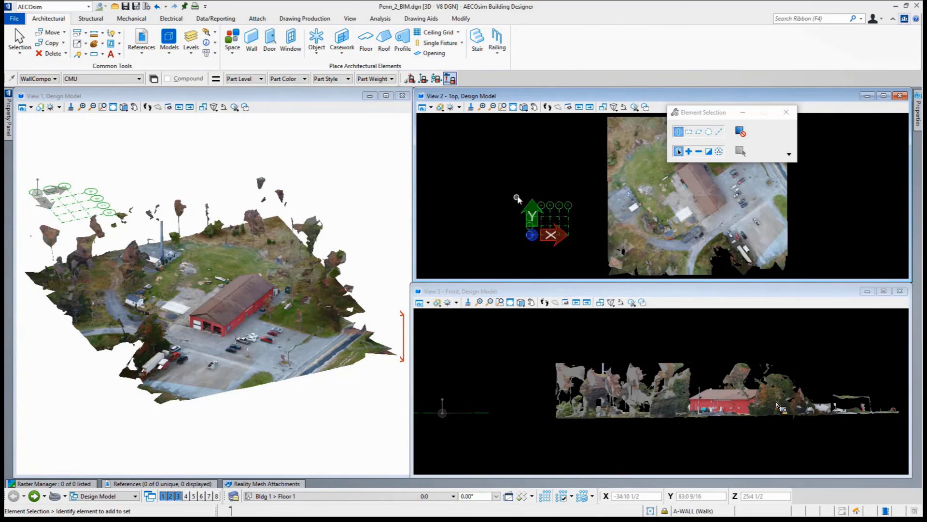
{"action": "left_click", "coordinate": [635, 106]}
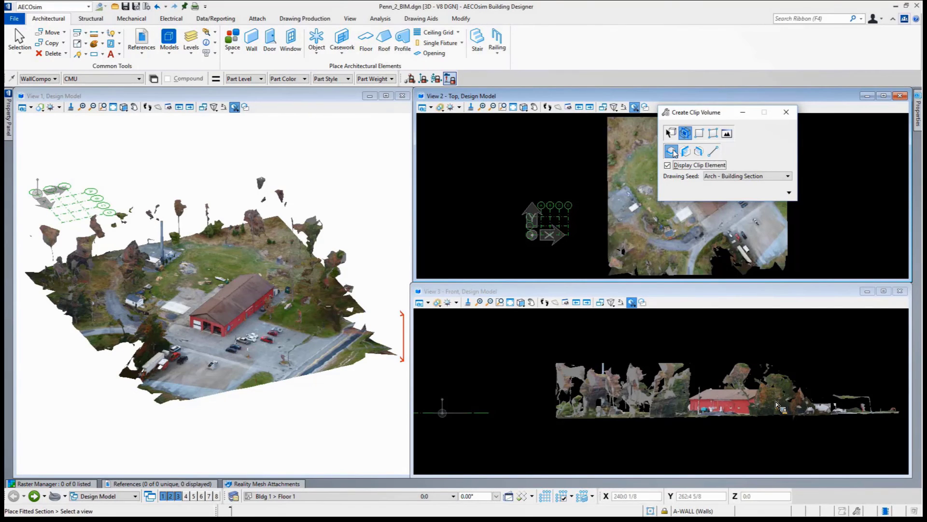
{"action": "left_click", "coordinate": [642, 184]}
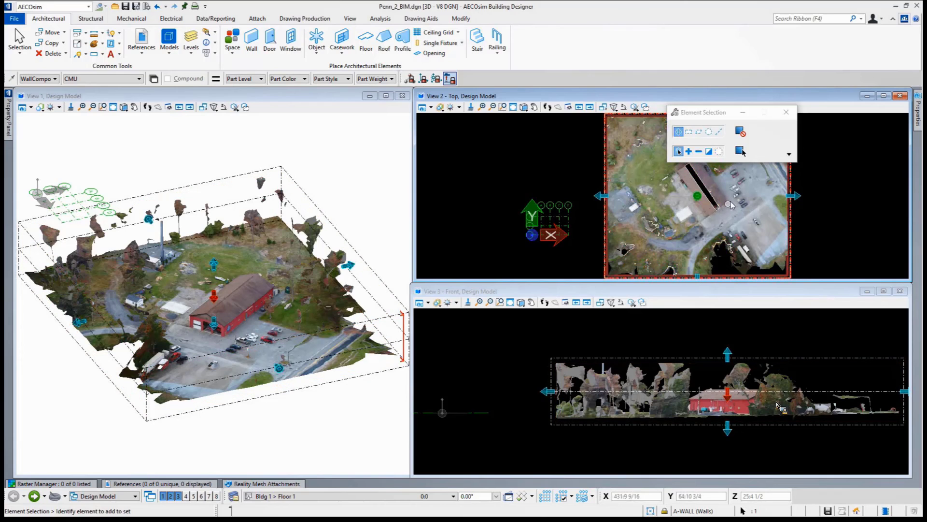
Drag the clip volume's top plane to a new height
{"action": "scroll", "coordinate": [691, 200], "scroll_direction": "up", "scroll_amount": 2}
{"action": "scroll", "coordinate": [692, 200], "scroll_direction": "up", "scroll_amount": 2}
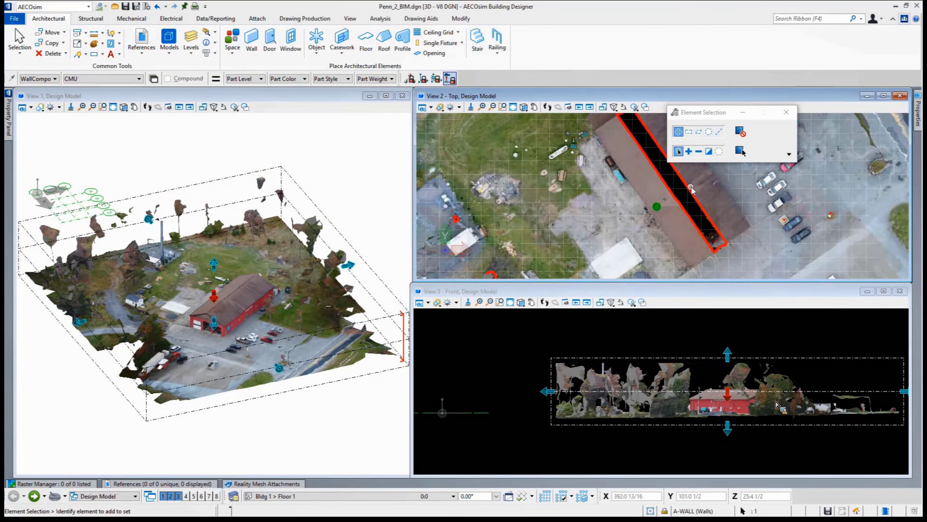
{"action": "middle_click_drag", "start_coordinate": [691, 189], "coordinate": [664, 221]}
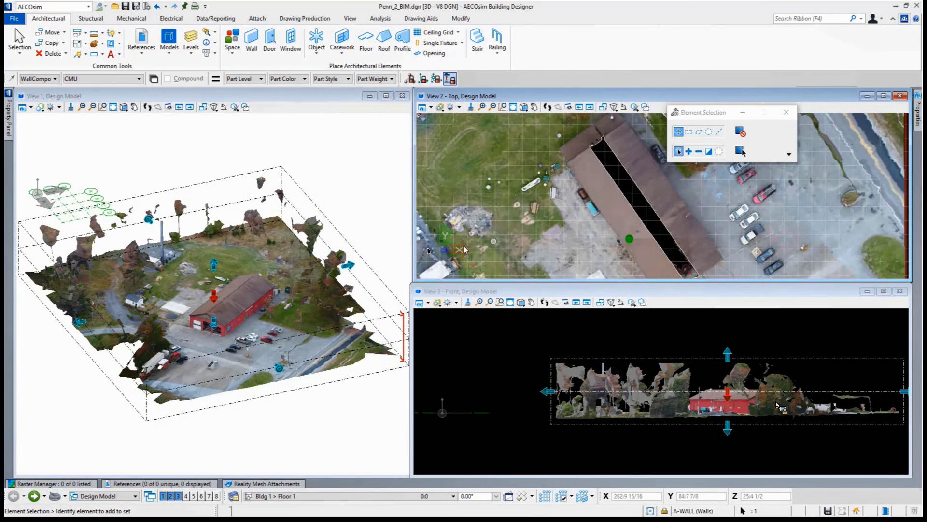
{"action": "scroll", "coordinate": [267, 287], "scroll_direction": "up", "scroll_amount": 5}
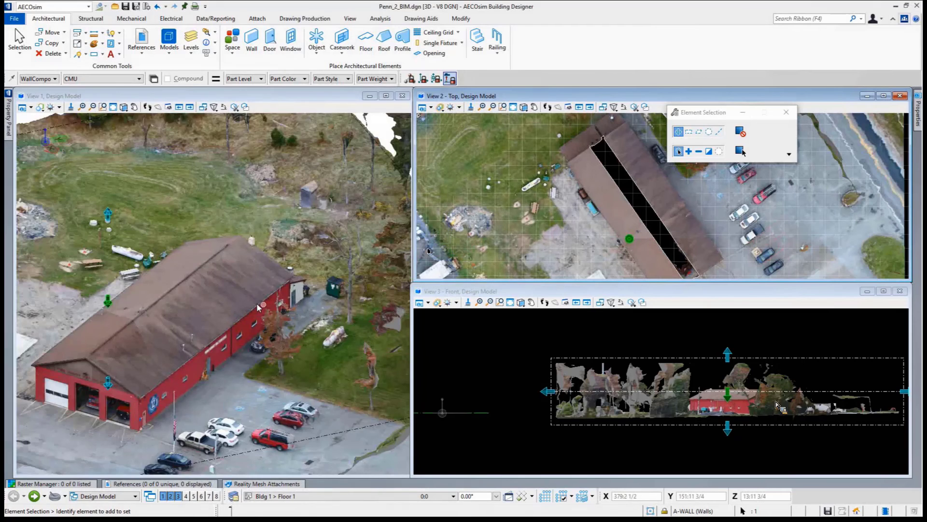
{"action": "scroll", "coordinate": [246, 312], "scroll_direction": "down", "scroll_amount": 2}
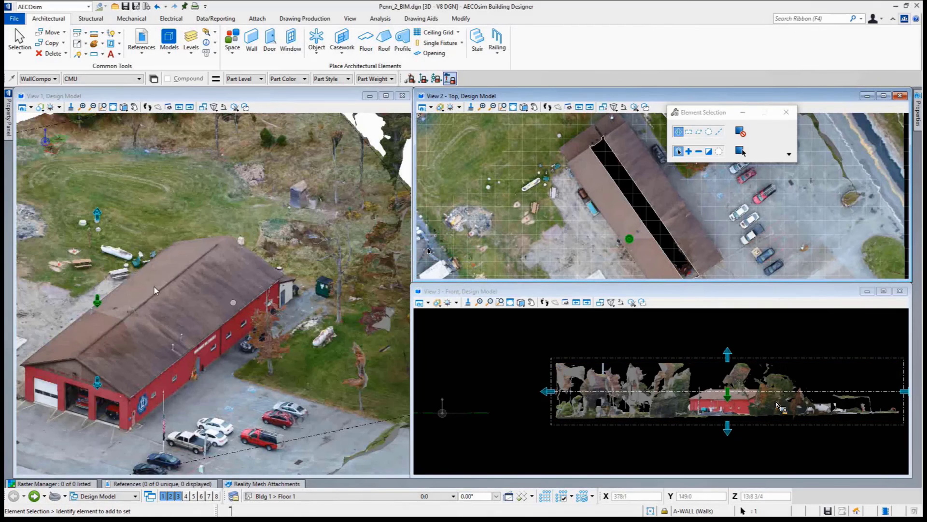
{"action": "left_click", "coordinate": [98, 303]}
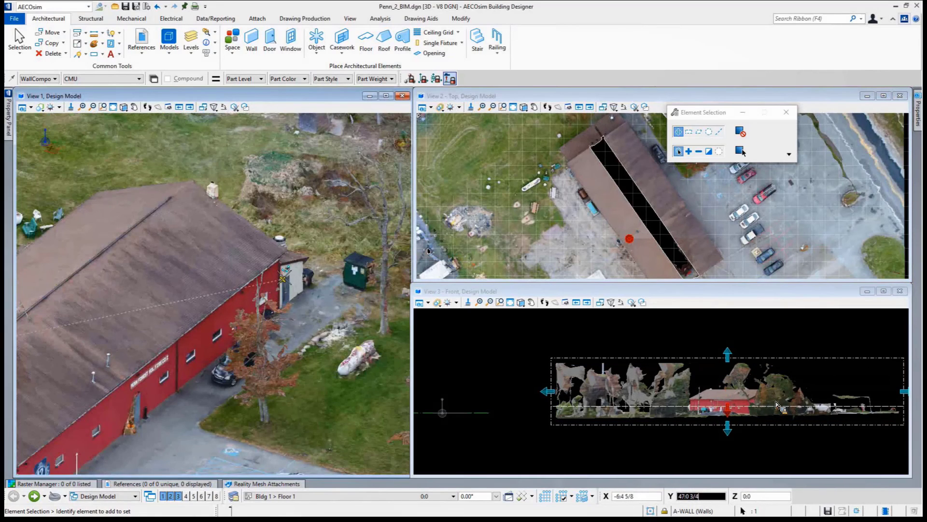
{"action": "left_click", "coordinate": [778, 405]}
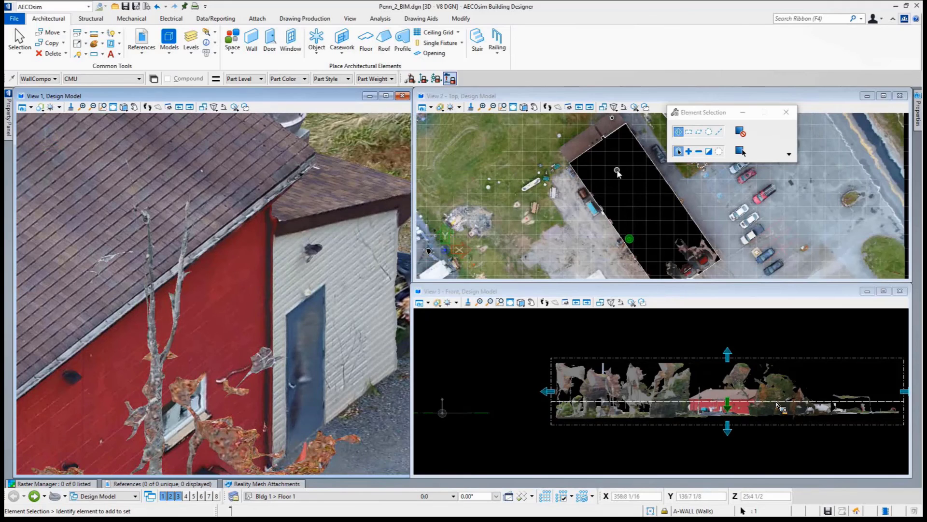
Deselect, reframe the 3D view on the grid, then select the Penn_2_3mx reality mesh
{"action": "scroll", "coordinate": [622, 169], "scroll_direction": "down", "scroll_amount": 1}
{"action": "scroll", "coordinate": [659, 216], "scroll_direction": "up", "scroll_amount": 1}
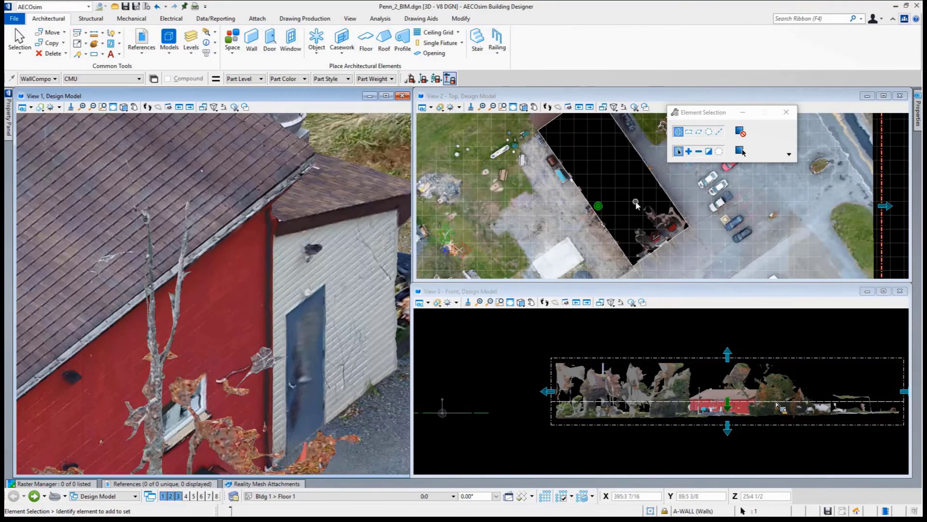
{"action": "left_click", "coordinate": [636, 205]}
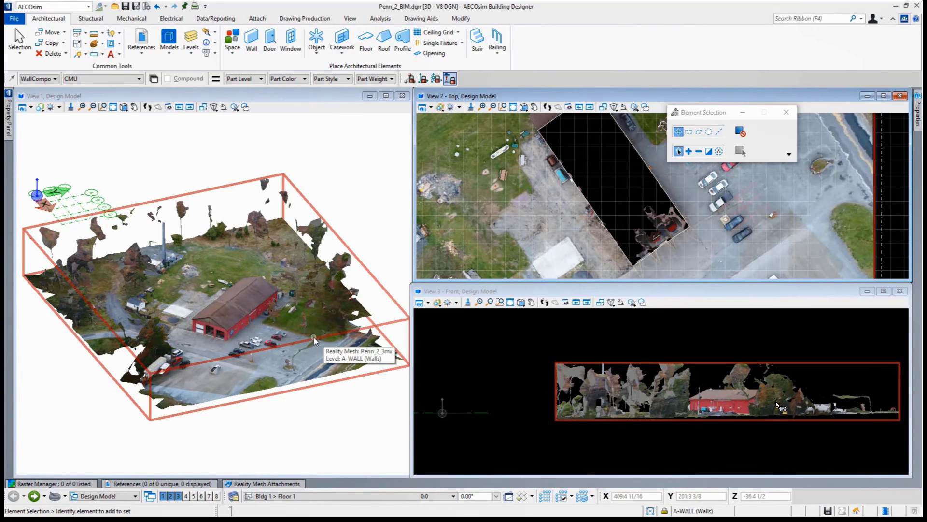
{"action": "scroll", "coordinate": [313, 341], "scroll_direction": "down", "scroll_amount": 2}
{"action": "middle_click_drag", "start_coordinate": [314, 341], "coordinate": [286, 355], "text": "shift"}
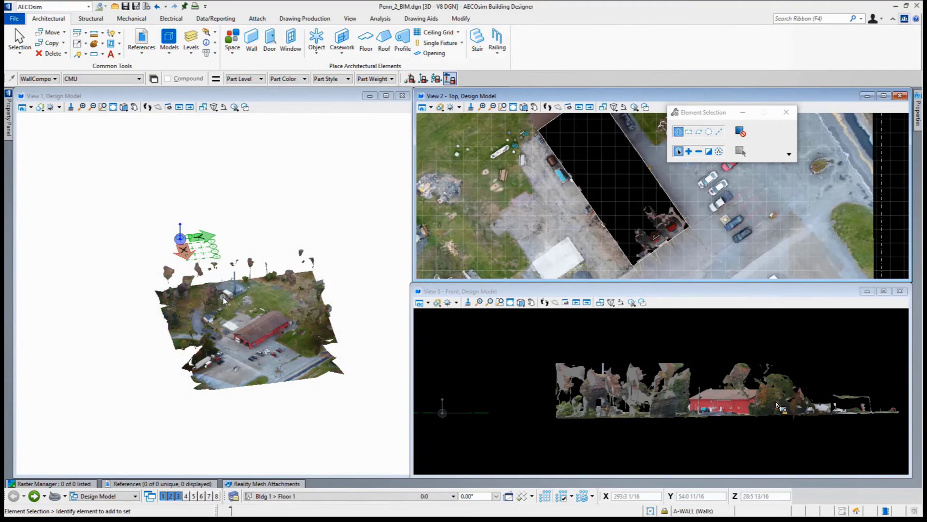
{"action": "scroll", "coordinate": [224, 301], "scroll_direction": "up", "scroll_amount": 6}
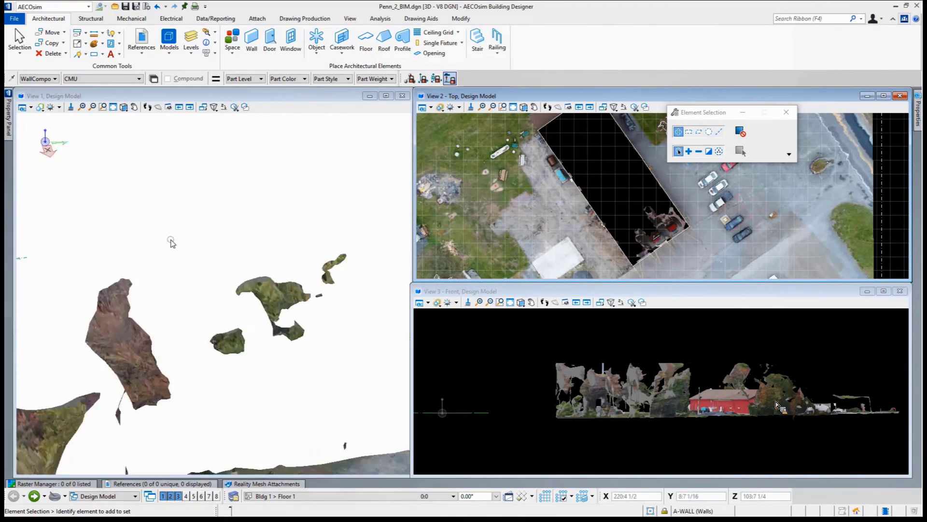
{"action": "scroll", "coordinate": [121, 237], "scroll_direction": "down", "scroll_amount": 3}
{"action": "left_click", "coordinate": [134, 107]}
{"action": "left_click_drag", "start_coordinate": [188, 246], "coordinate": [275, 333]}
{"action": "right_click", "coordinate": [275, 332]}
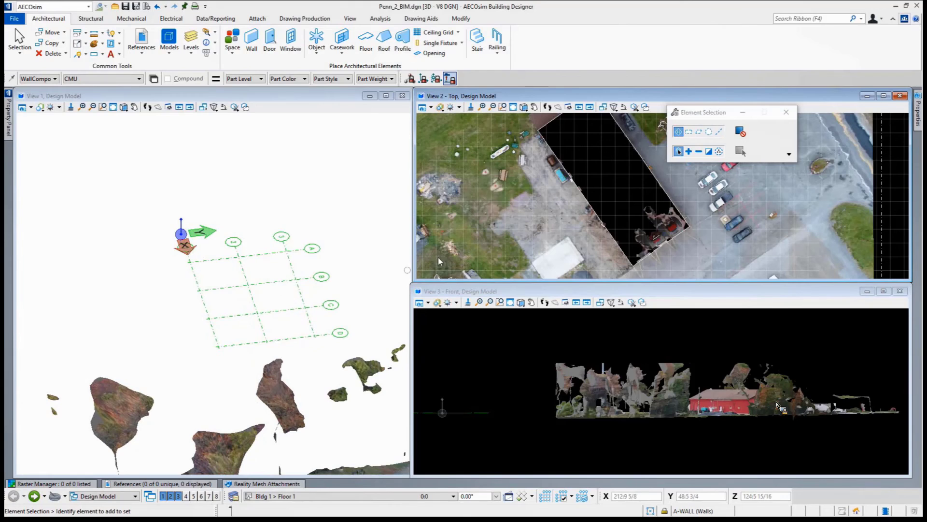
{"action": "left_click", "coordinate": [578, 187]}
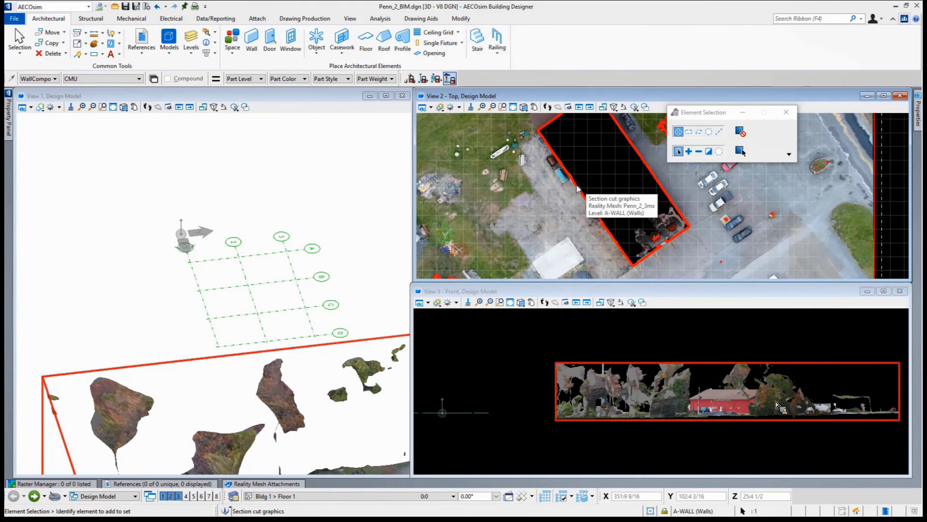
Move the Penn_2_3mx mesh from its corner to a new point beneath the Floor 1 grid
{"action": "right_click", "coordinate": [577, 188]}
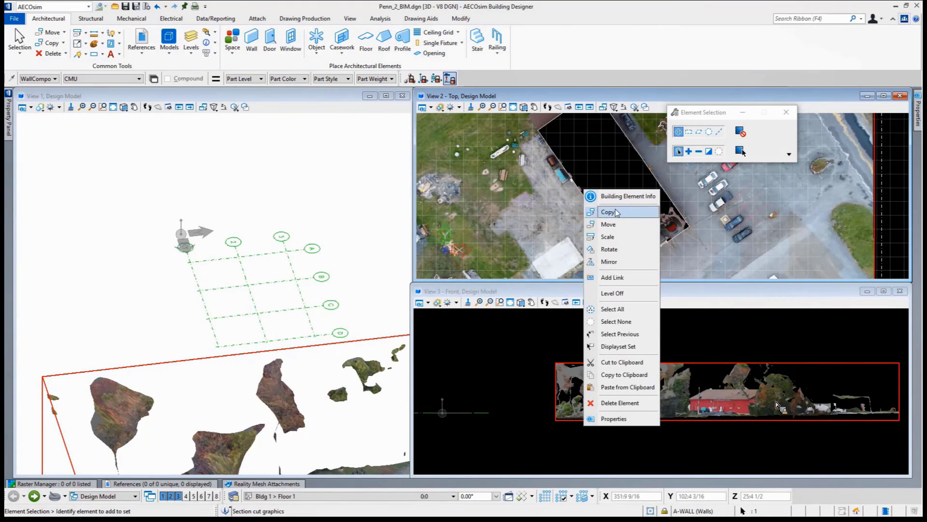
{"action": "left_click", "coordinate": [620, 224]}
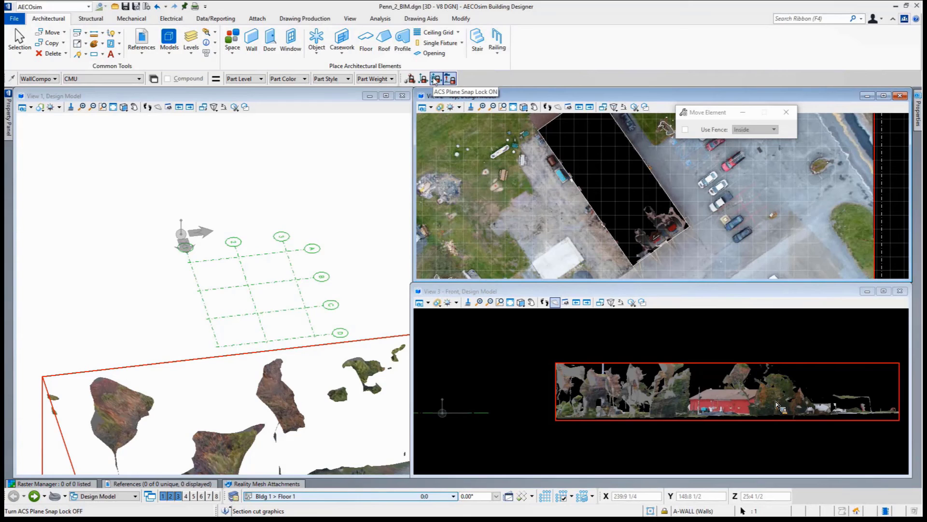
{"action": "scroll", "coordinate": [657, 186], "scroll_direction": "up", "scroll_amount": 3}
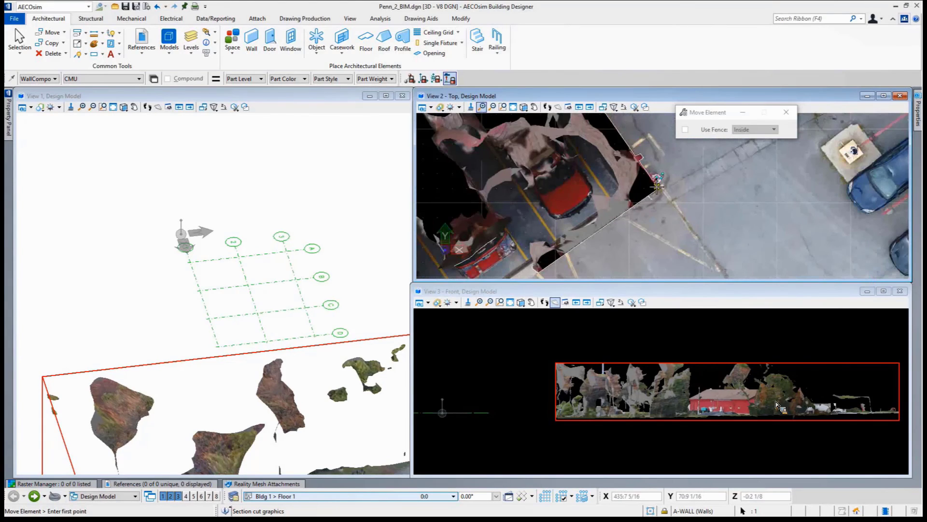
{"action": "scroll", "coordinate": [657, 186], "scroll_direction": "up", "scroll_amount": 3}
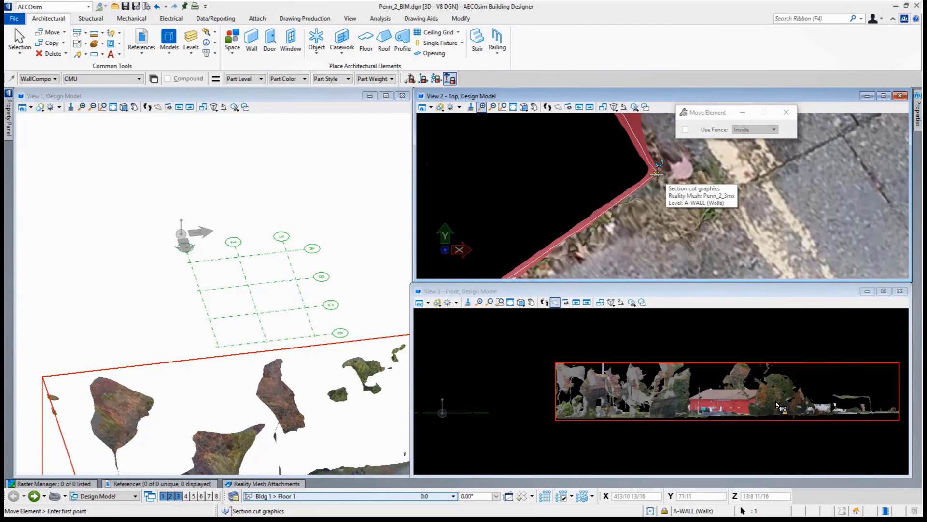
{"action": "left_click", "coordinate": [657, 173]}
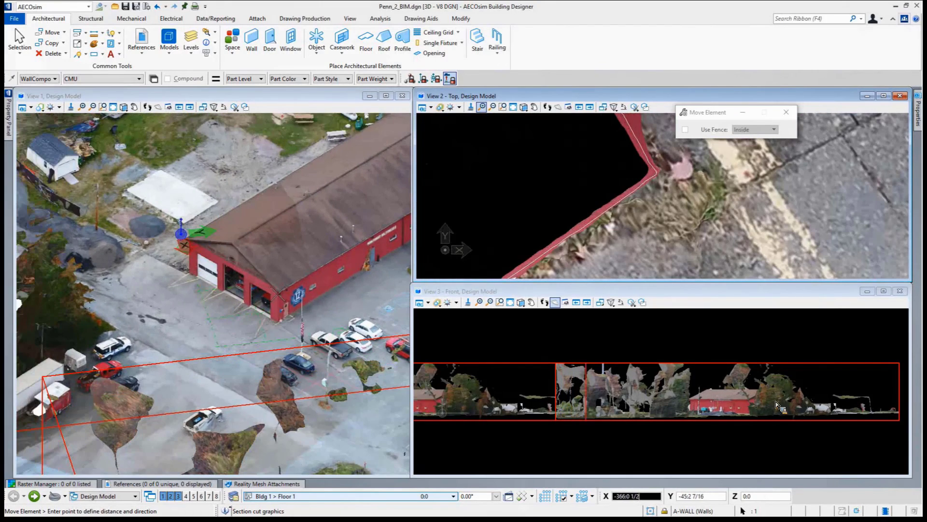
{"action": "left_click", "coordinate": [778, 404]}
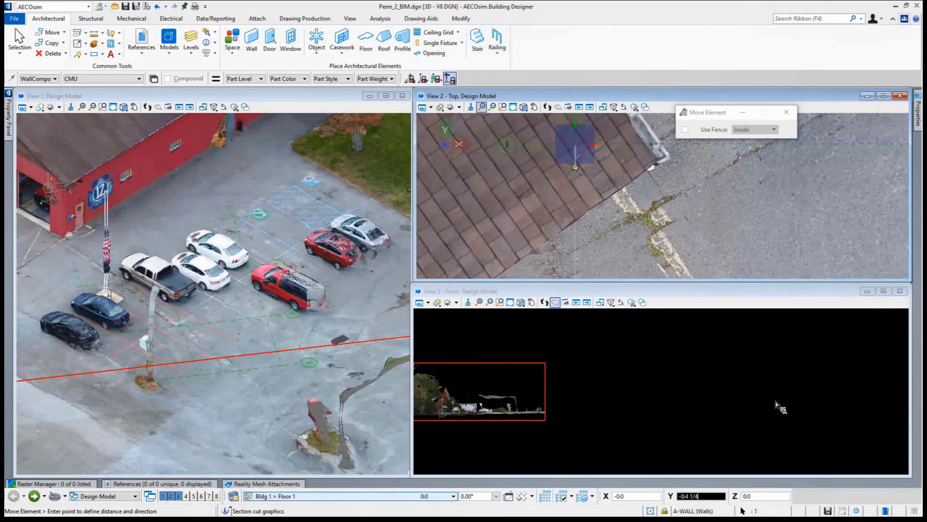
{"action": "key", "text": "Escape"}
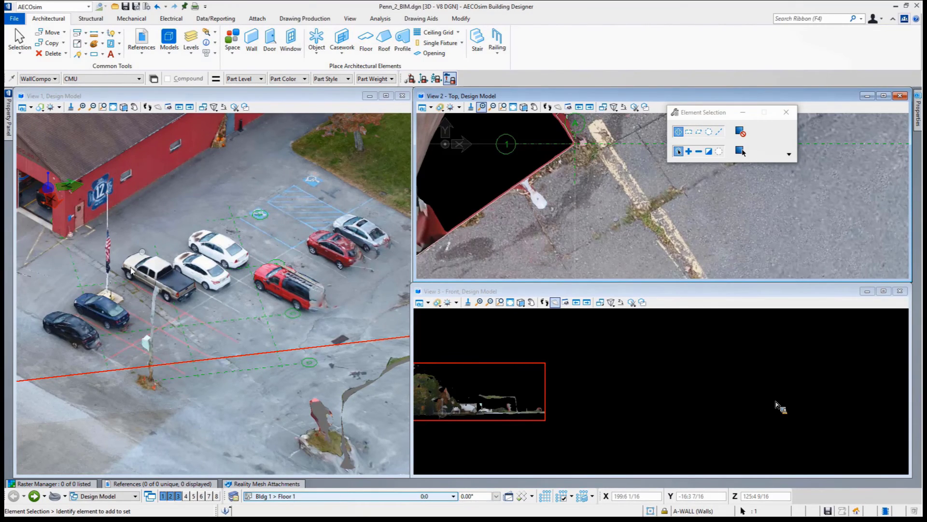
{"action": "scroll", "coordinate": [59, 244], "scroll_direction": "up", "scroll_amount": 2}
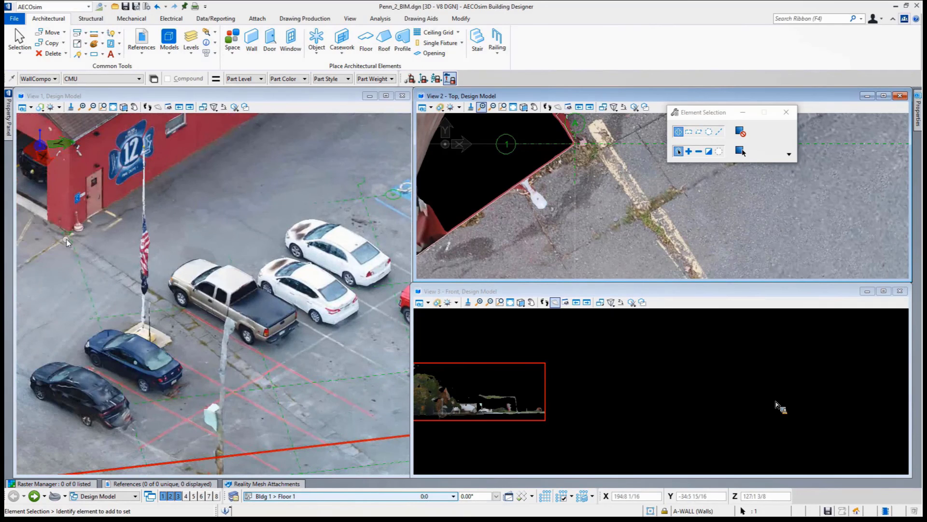
{"action": "scroll", "coordinate": [71, 236], "scroll_direction": "up", "scroll_amount": 2}
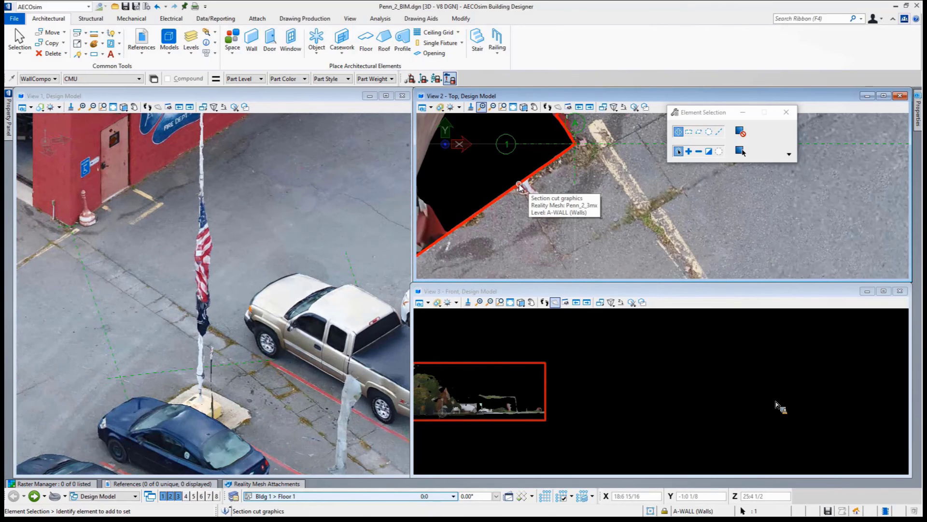
Start a 3-points rotation of the mesh with the pivot at its corner
{"action": "right_click", "coordinate": [520, 186]}
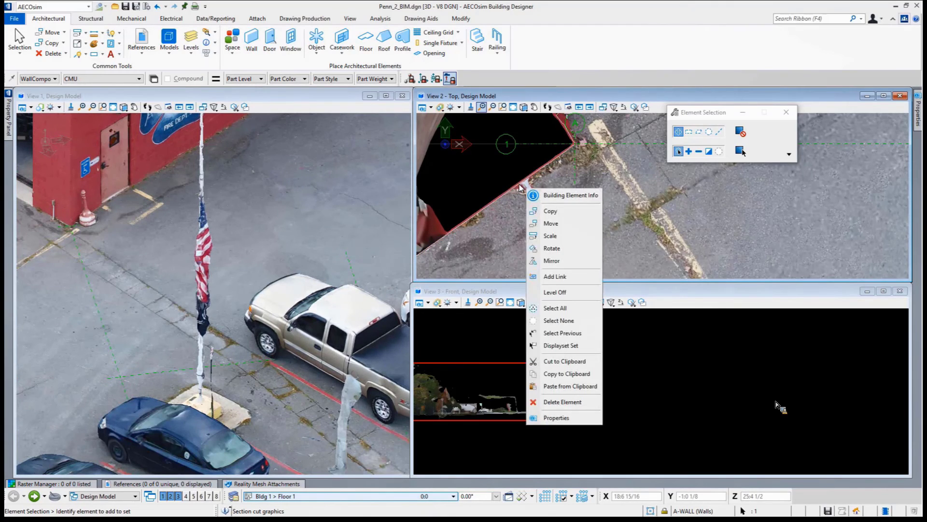
{"action": "left_click", "coordinate": [550, 249]}
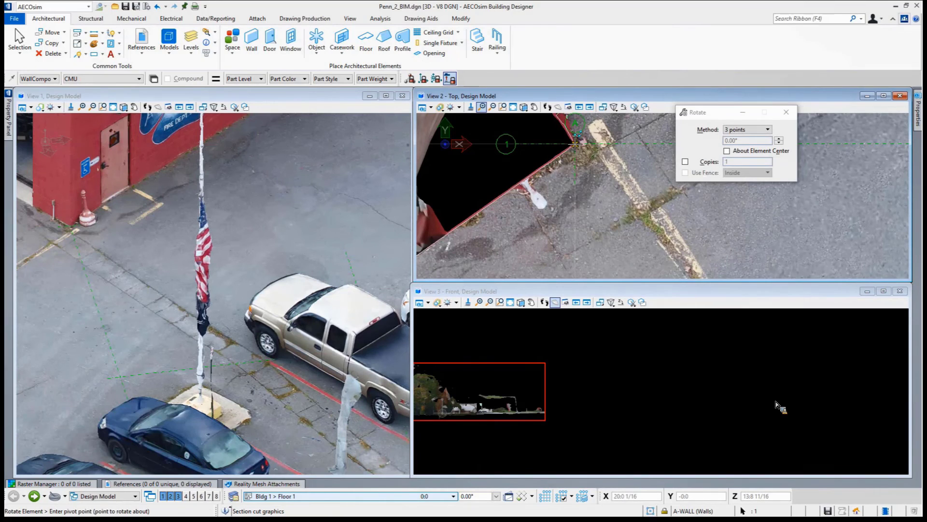
{"action": "scroll", "coordinate": [576, 143], "scroll_direction": "up", "scroll_amount": 2}
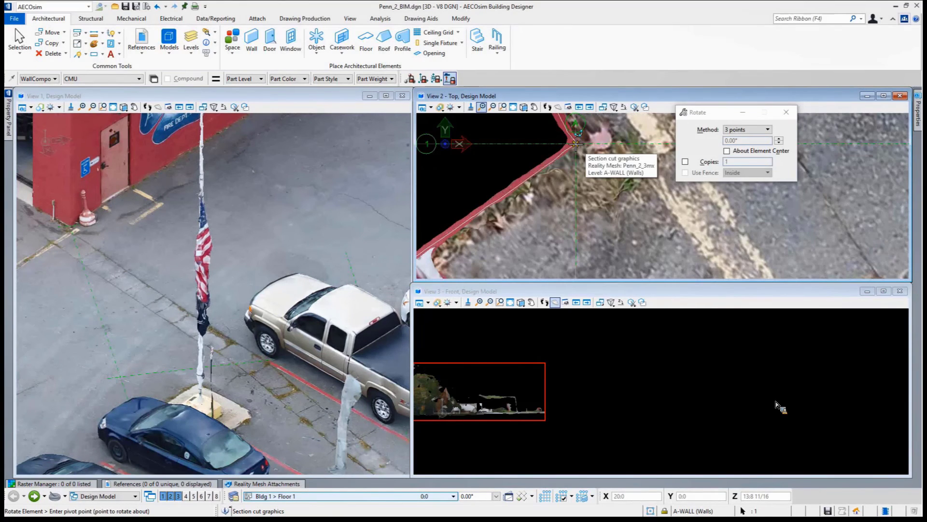
{"action": "left_click", "coordinate": [734, 129]}
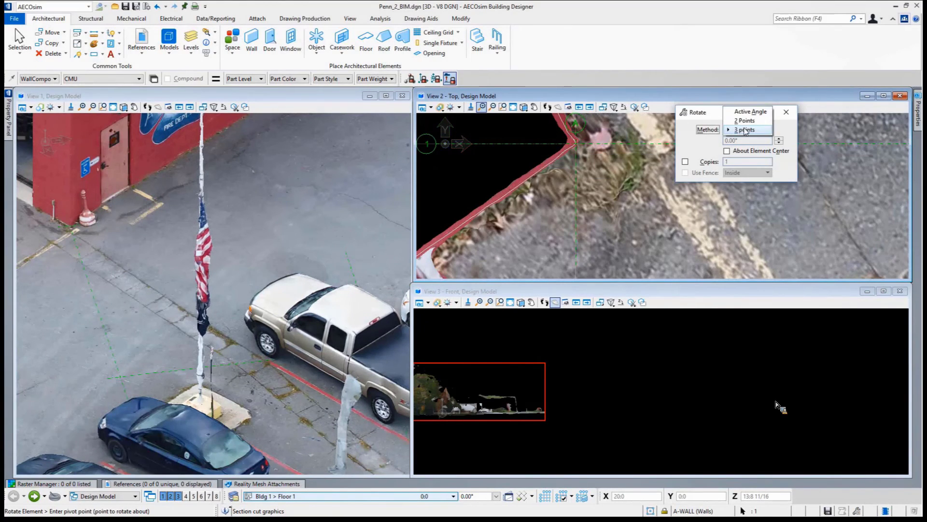
{"action": "left_click", "coordinate": [746, 130]}
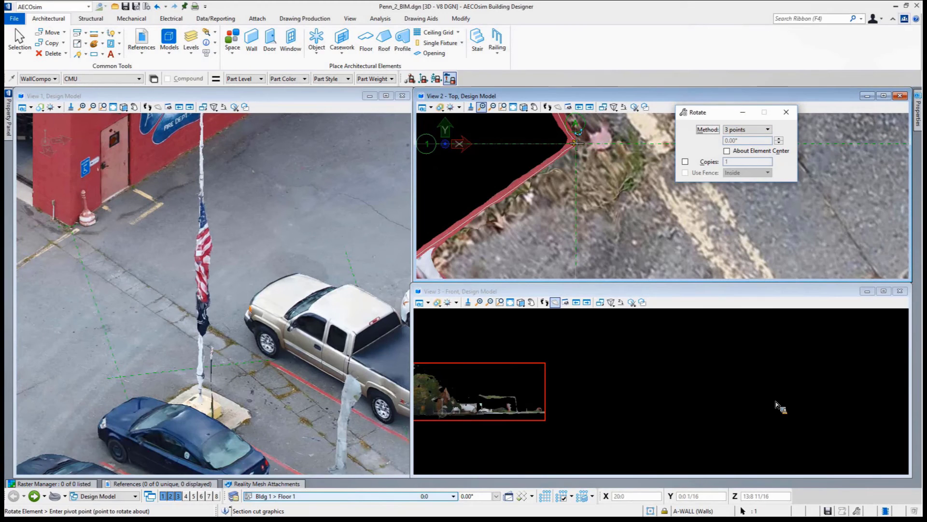
{"action": "left_click", "coordinate": [577, 144]}
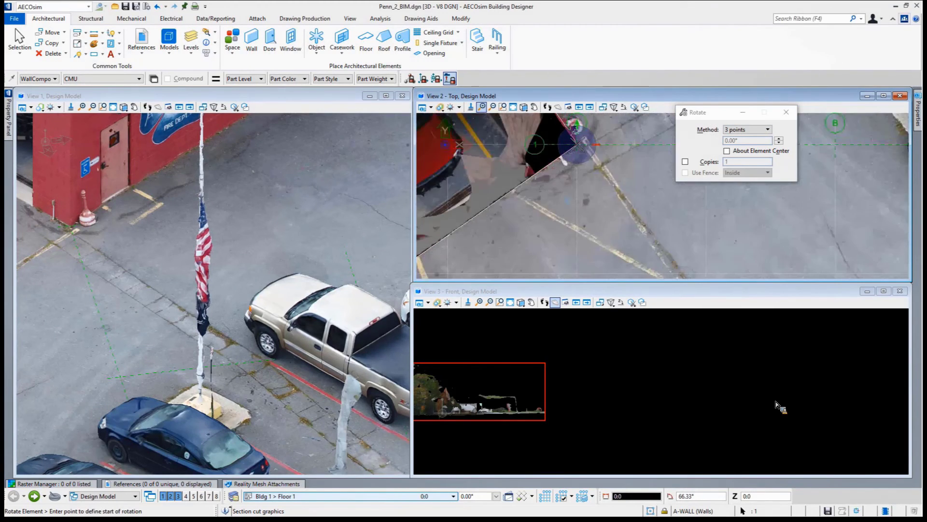
{"action": "scroll", "coordinate": [576, 143], "scroll_direction": "down", "scroll_amount": 5}
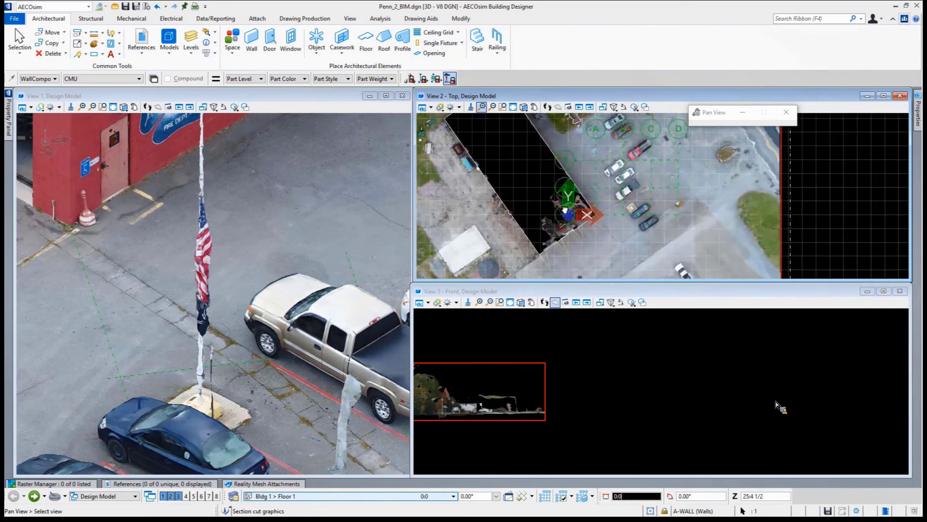
{"action": "left_click_drag", "start_coordinate": [589, 246], "coordinate": [601, 254]}
{"action": "right_click", "coordinate": [600, 254]}
Set the start direction and end point along the wall so the mesh aligns with the grid
{"action": "scroll", "coordinate": [553, 147], "scroll_direction": "up", "scroll_amount": 4}
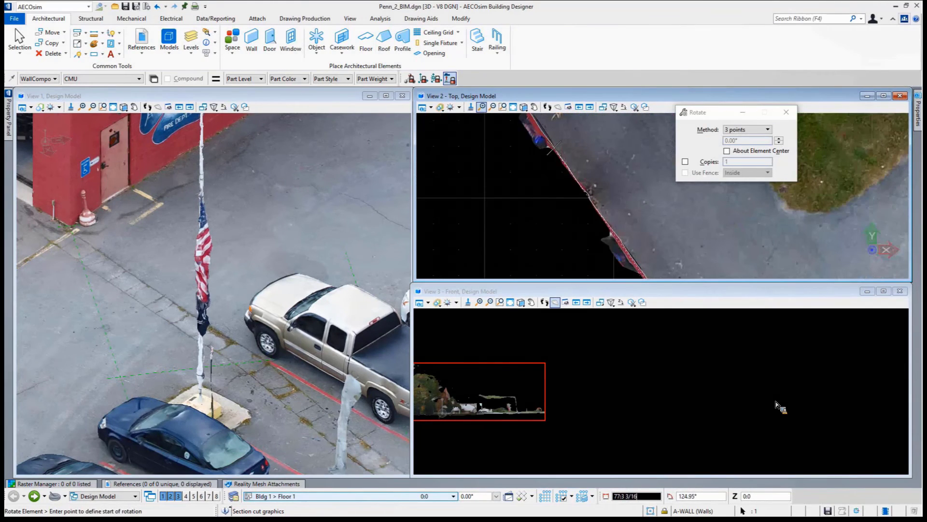
{"action": "scroll", "coordinate": [554, 147], "scroll_direction": "up", "scroll_amount": 3}
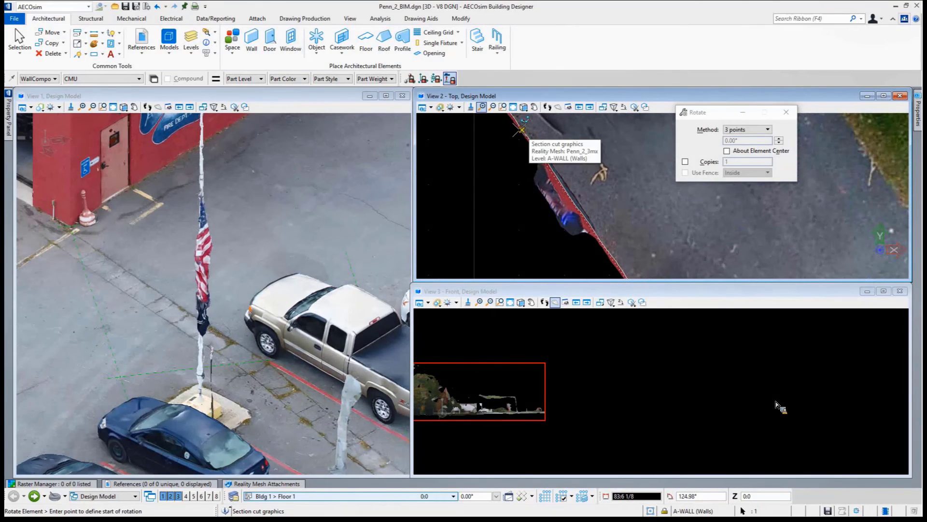
{"action": "left_click", "coordinate": [519, 130]}
{"action": "scroll", "coordinate": [520, 129], "scroll_direction": "down", "scroll_amount": 5}
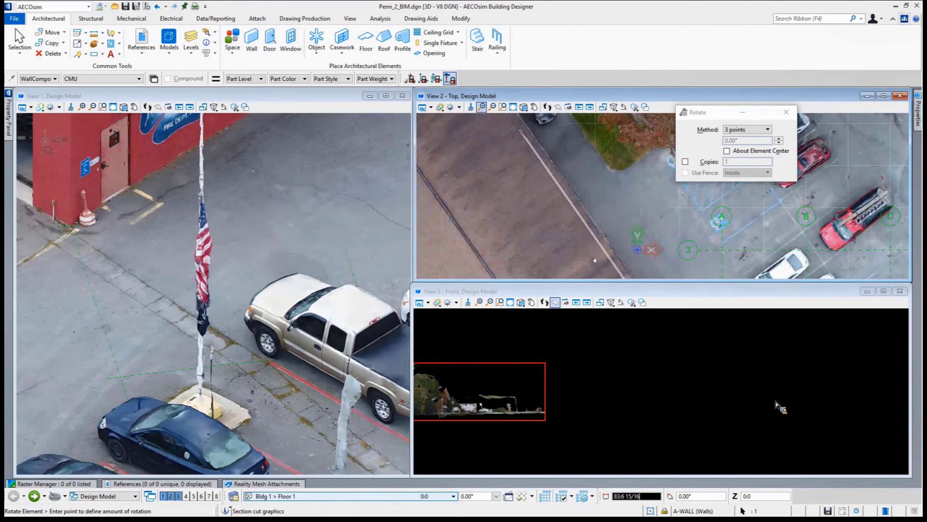
{"action": "middle_click_drag", "start_coordinate": [669, 247], "coordinate": [472, 156]}
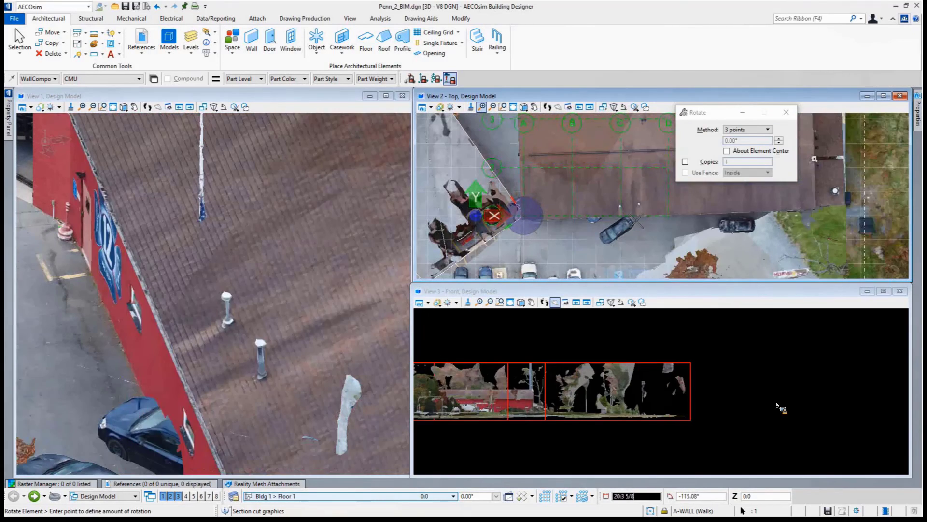
{"action": "scroll", "coordinate": [633, 222], "scroll_direction": "up", "scroll_amount": 5}
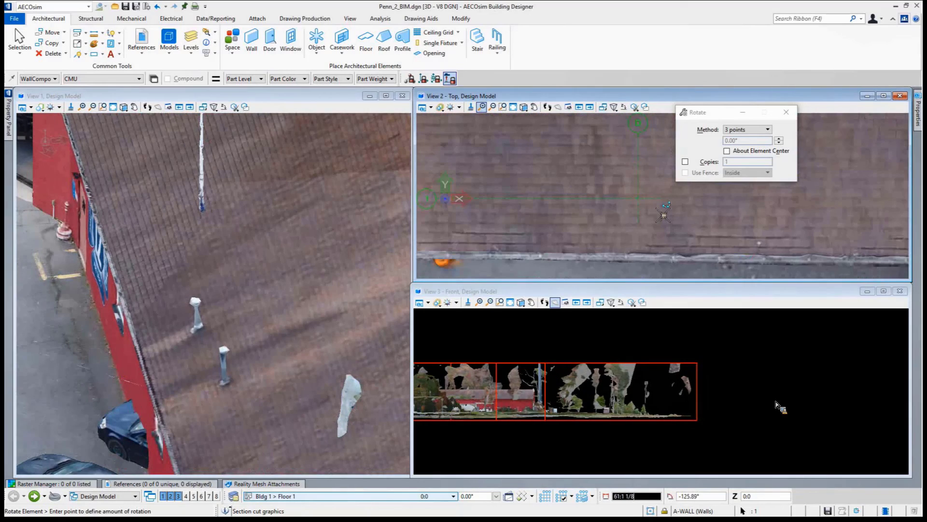
{"action": "scroll", "coordinate": [647, 206], "scroll_direction": "up", "scroll_amount": 3}
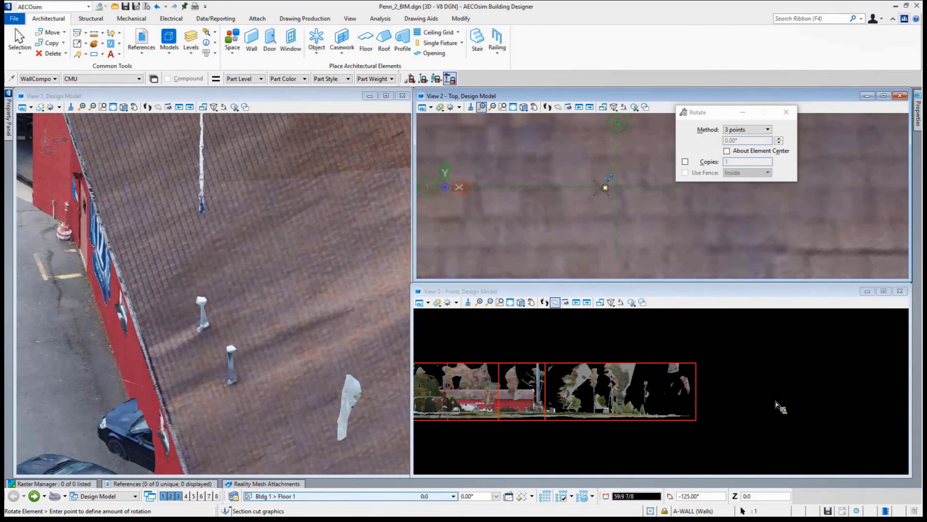
{"action": "left_click", "coordinate": [603, 187]}
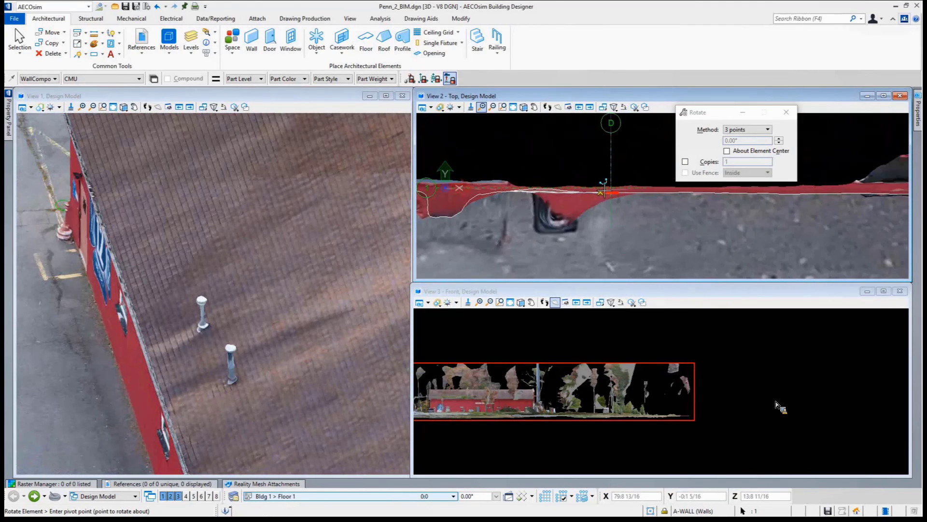
{"action": "scroll", "coordinate": [604, 191], "scroll_direction": "down", "scroll_amount": 5}
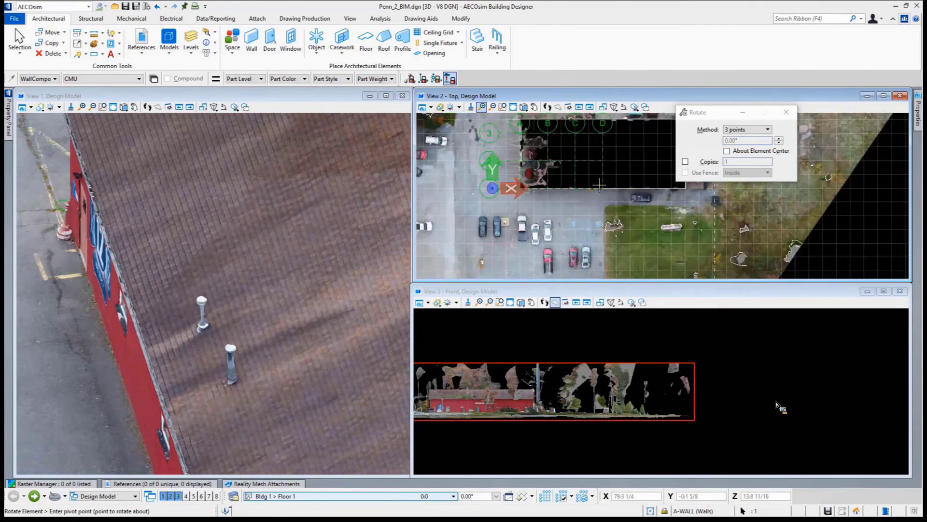
{"action": "middle_click_drag", "start_coordinate": [562, 191], "coordinate": [591, 211]}
{"action": "scroll", "coordinate": [589, 203], "scroll_direction": "up", "scroll_amount": 4}
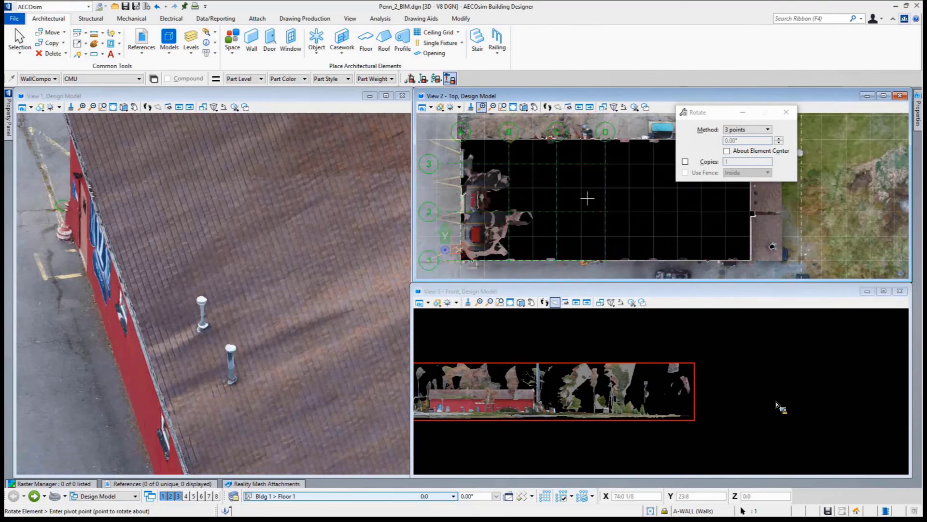
{"action": "left_click_drag", "start_coordinate": [629, 202], "coordinate": [637, 197]}
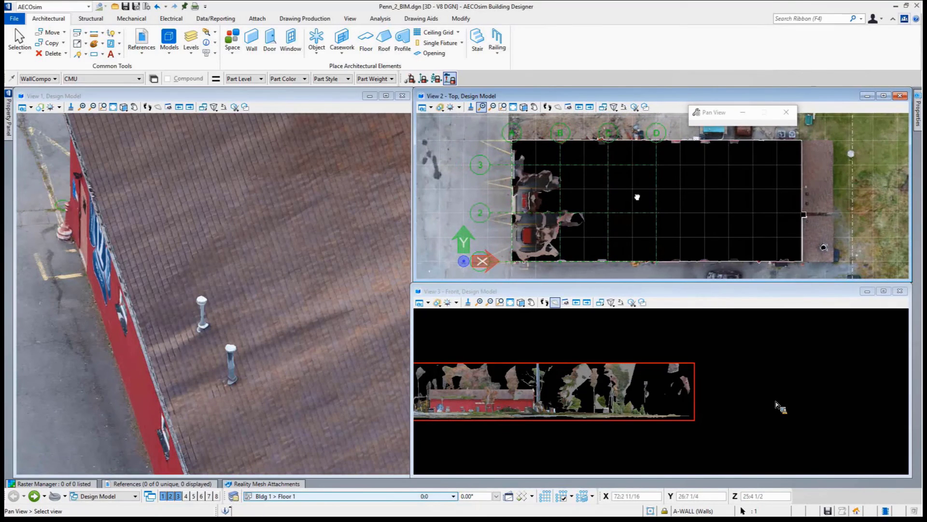
{"action": "right_click", "coordinate": [623, 192]}
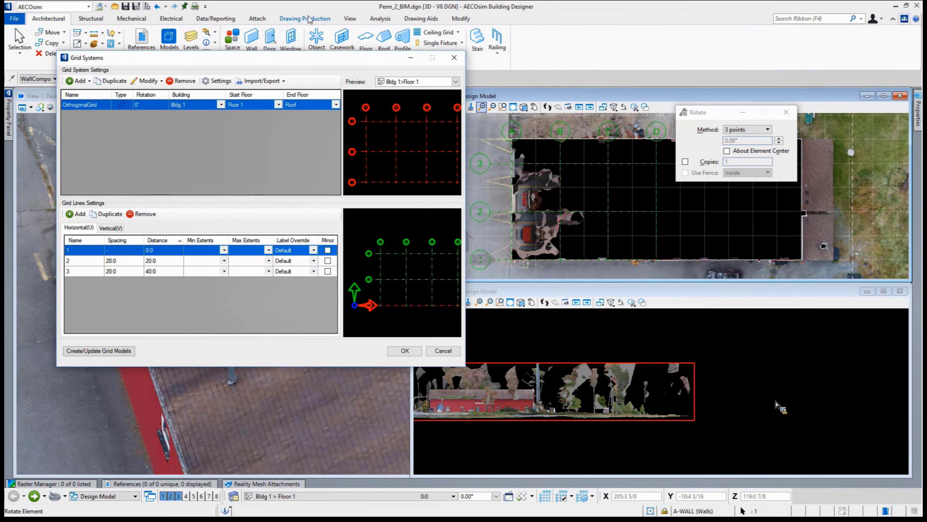
Measure the building's width from grid corner A/1, giving 50' 1 15/16"
{"action": "left_click", "coordinate": [381, 18]}
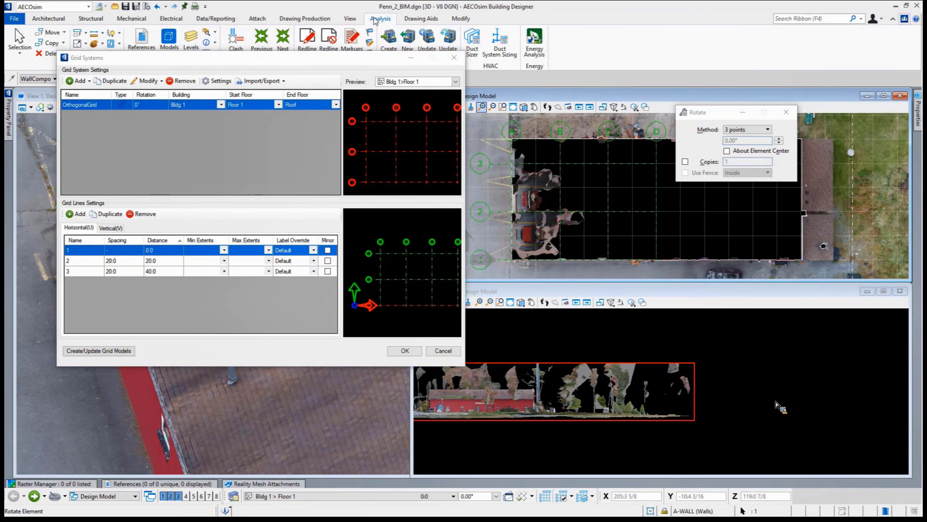
{"action": "left_click", "coordinate": [93, 33]}
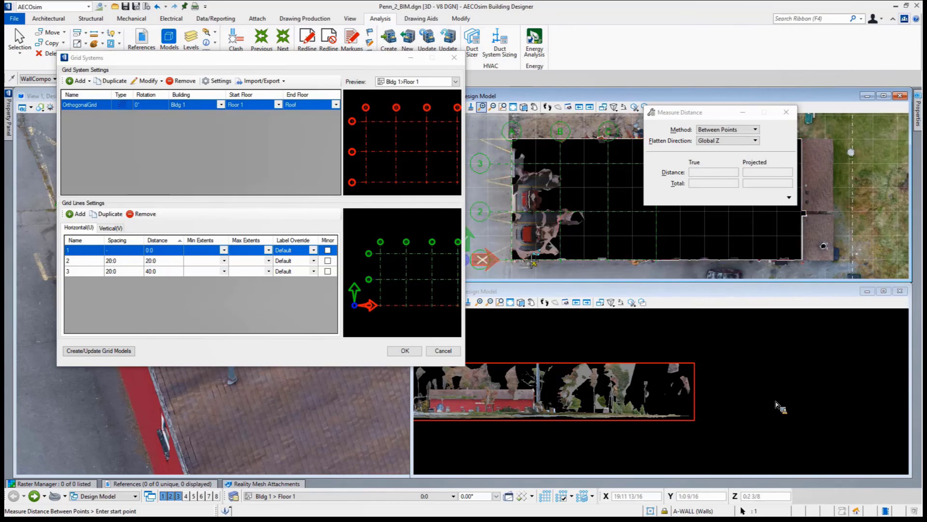
{"action": "scroll", "coordinate": [531, 262], "scroll_direction": "up", "scroll_amount": 5}
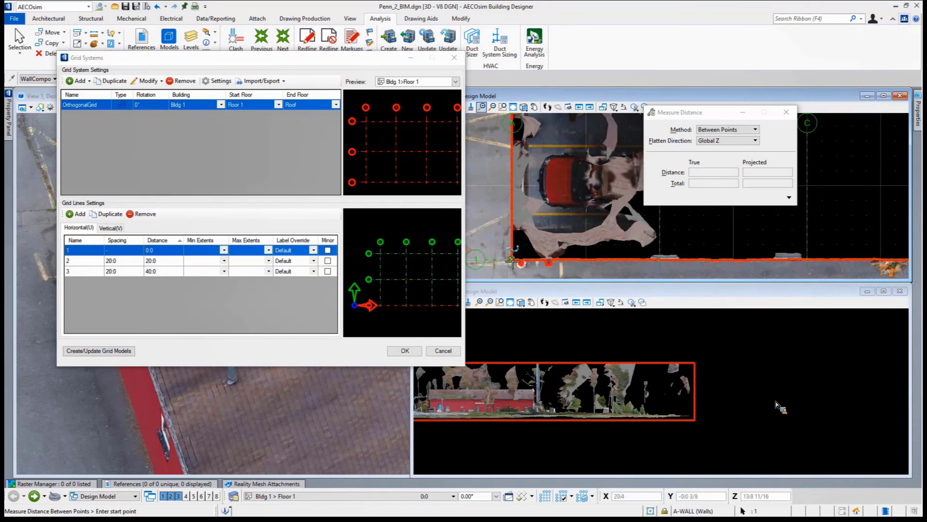
{"action": "left_click", "coordinate": [512, 260]}
{"action": "scroll", "coordinate": [538, 239], "scroll_direction": "down", "scroll_amount": 3}
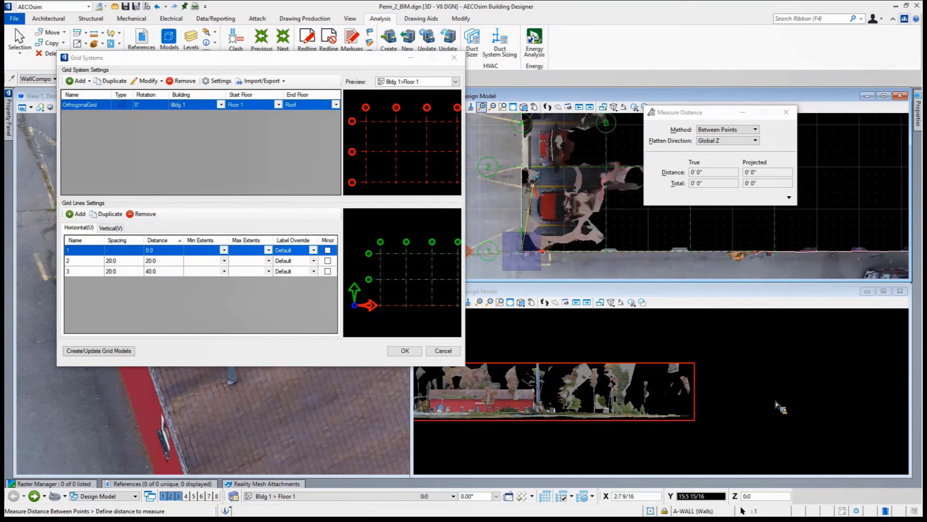
{"action": "scroll", "coordinate": [534, 181], "scroll_direction": "up", "scroll_amount": 2}
{"action": "scroll", "coordinate": [530, 166], "scroll_direction": "down", "scroll_amount": 2}
{"action": "scroll", "coordinate": [529, 163], "scroll_direction": "up", "scroll_amount": 4}
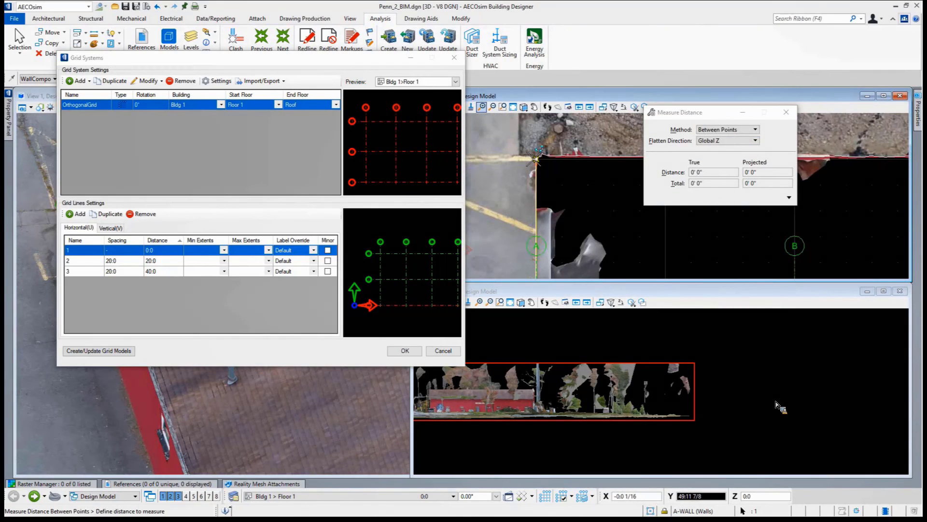
{"action": "left_click", "coordinate": [536, 159]}
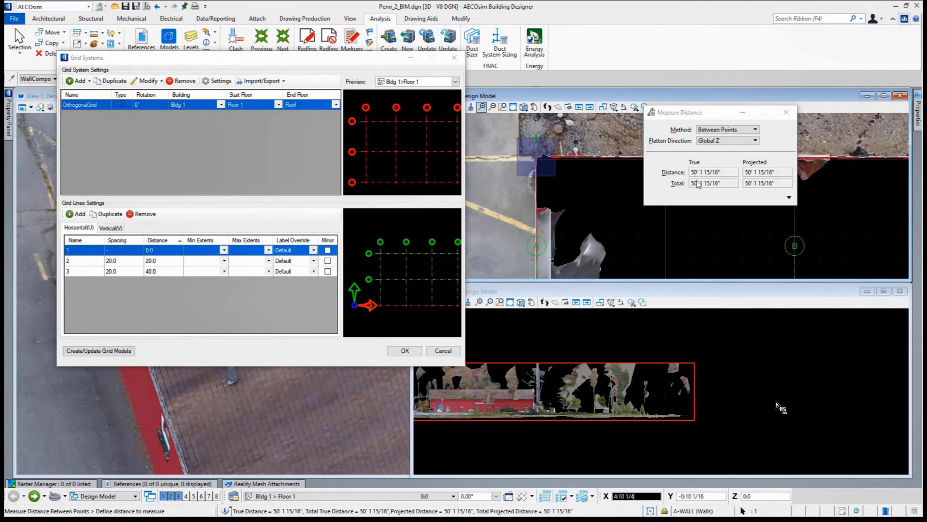
Set horizontal grid lines 2 and 3 spacing to 25 and regenerate the grid models
{"action": "left_click", "coordinate": [121, 265]}
{"action": "left_click", "coordinate": [122, 261]}
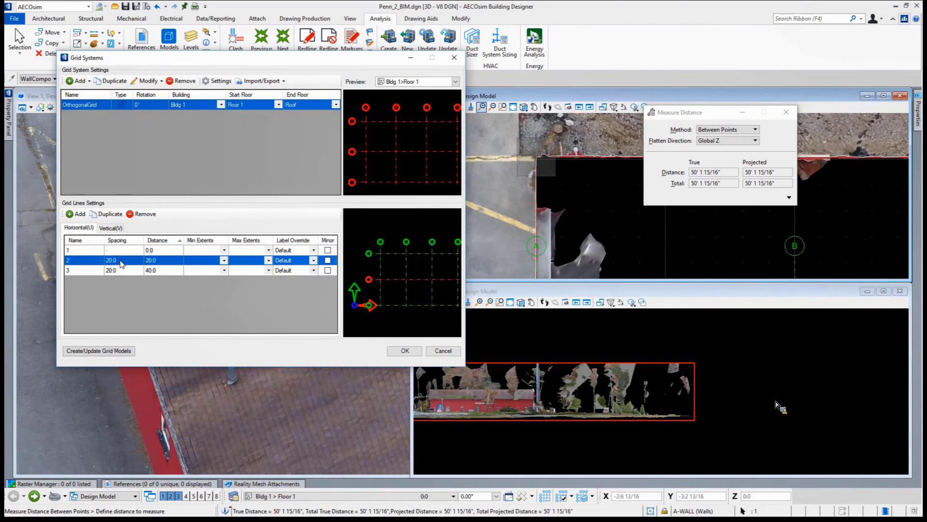
{"action": "left_click", "coordinate": [118, 259]}
{"action": "type", "text": "25"}
{"action": "left_click", "coordinate": [120, 274]}
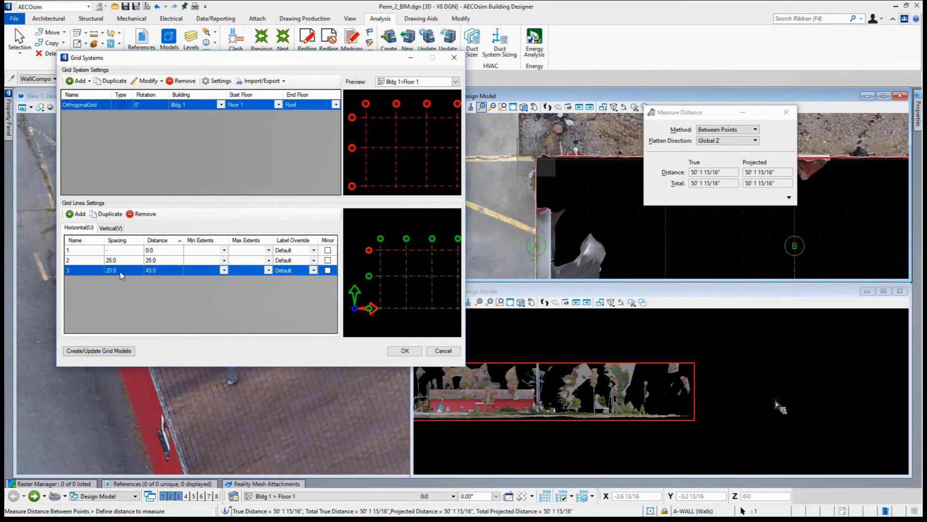
{"action": "left_click", "coordinate": [119, 271]}
{"action": "type", "text": "25"}
{"action": "left_click", "coordinate": [116, 260]}
{"action": "left_click", "coordinate": [110, 349]}
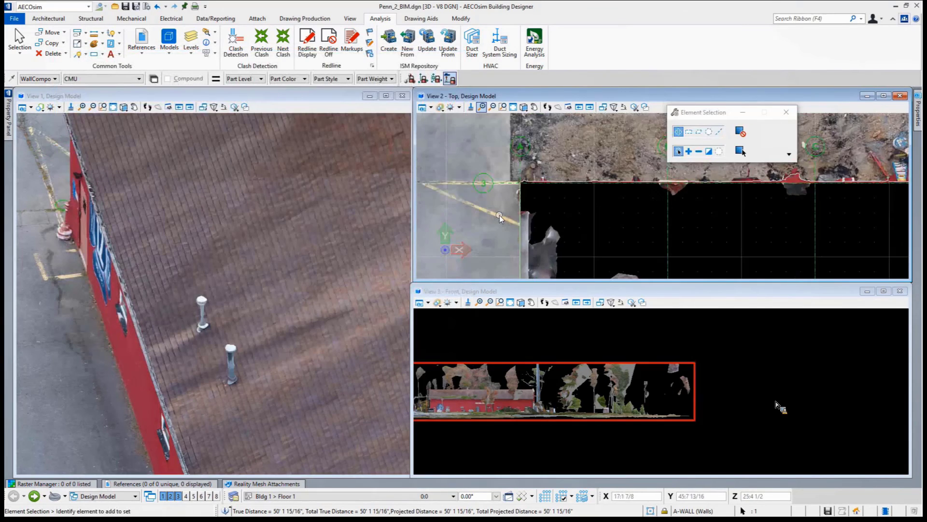
Maximise the top view and measure the building's lower edge corner to corner: 120' 2 7/8"
{"action": "middle_click_drag", "start_coordinate": [599, 217], "coordinate": [541, 170]}
{"action": "right_click", "coordinate": [541, 170]}
{"action": "scroll", "coordinate": [544, 174], "scroll_direction": "down", "scroll_amount": 4}
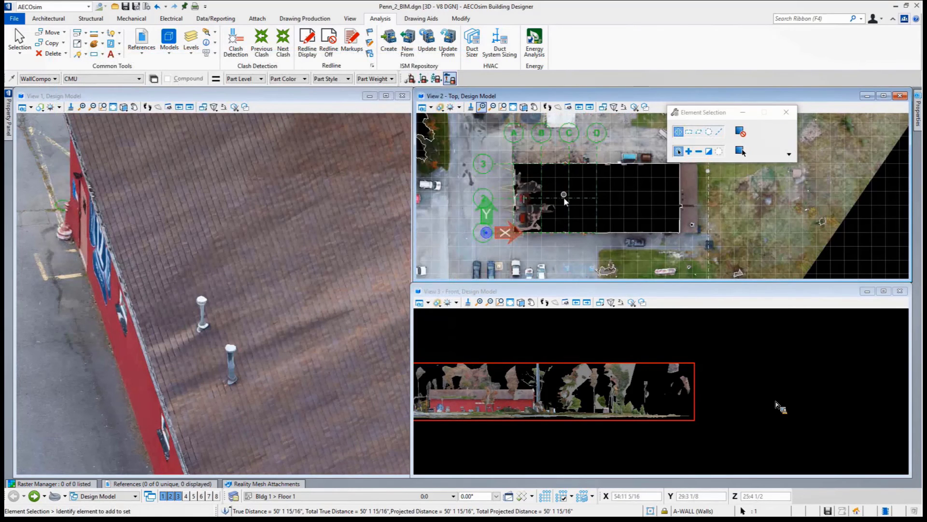
{"action": "scroll", "coordinate": [563, 188], "scroll_direction": "up", "scroll_amount": 3}
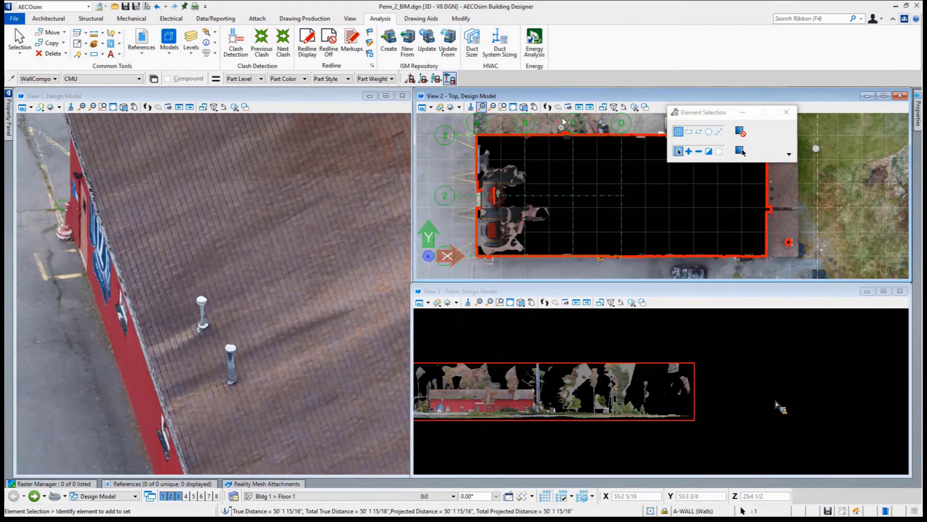
{"action": "double_click", "coordinate": [568, 99]}
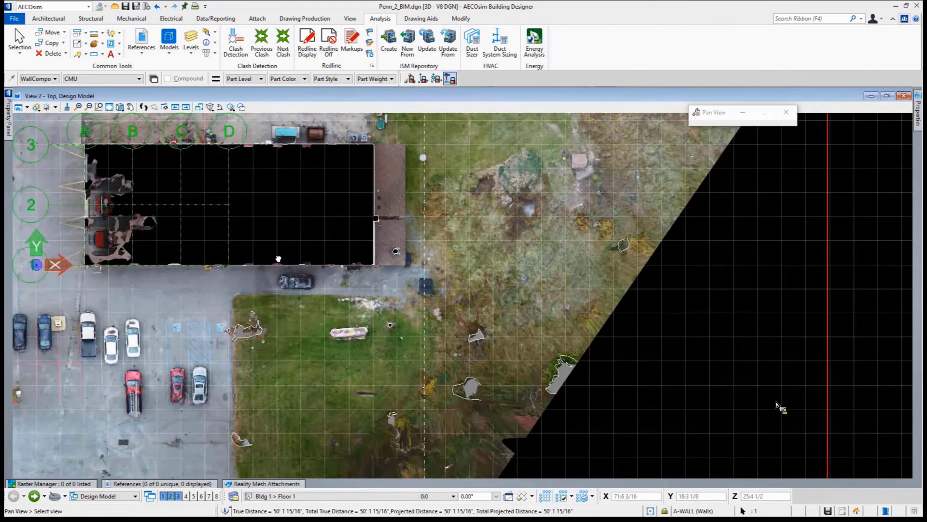
{"action": "middle_click_drag", "start_coordinate": [264, 241], "coordinate": [375, 291]}
{"action": "scroll", "coordinate": [491, 322], "scroll_direction": "up", "scroll_amount": 3}
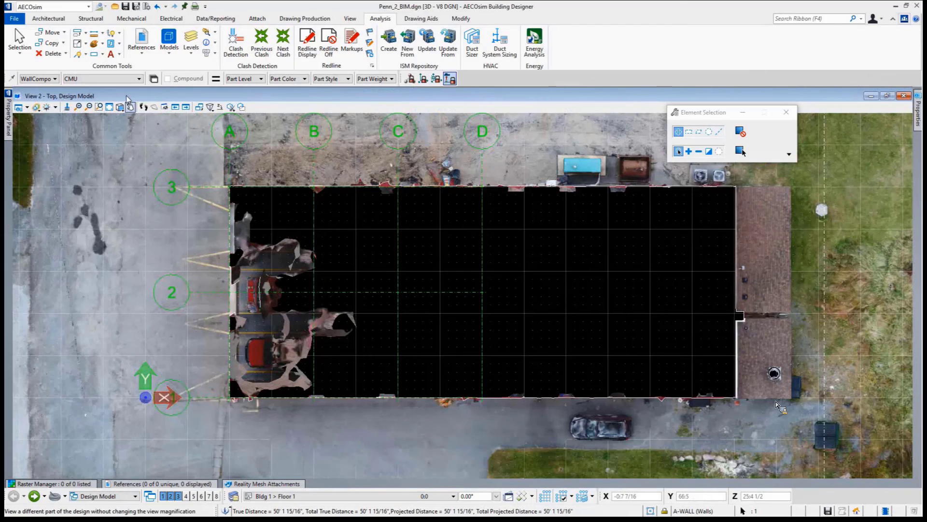
{"action": "left_click", "coordinate": [94, 43]}
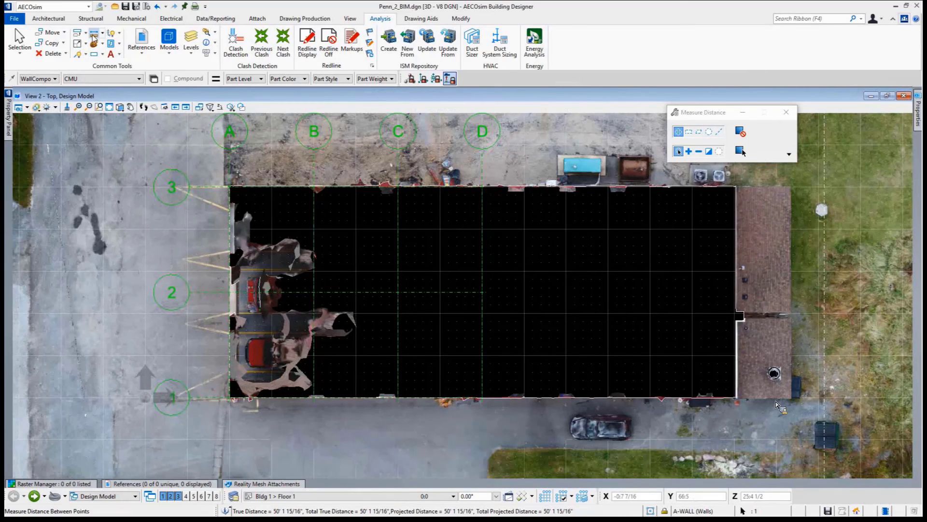
{"action": "left_click", "coordinate": [230, 397]}
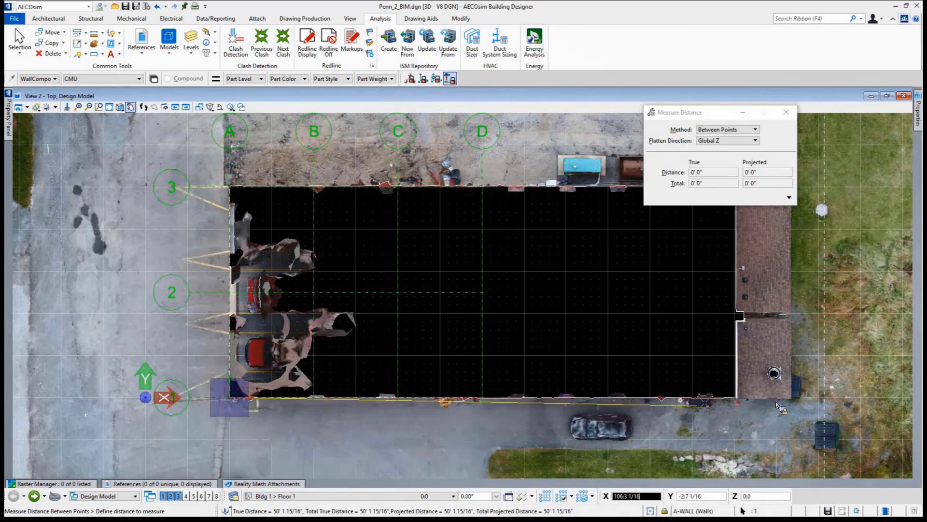
{"action": "left_click", "coordinate": [777, 403]}
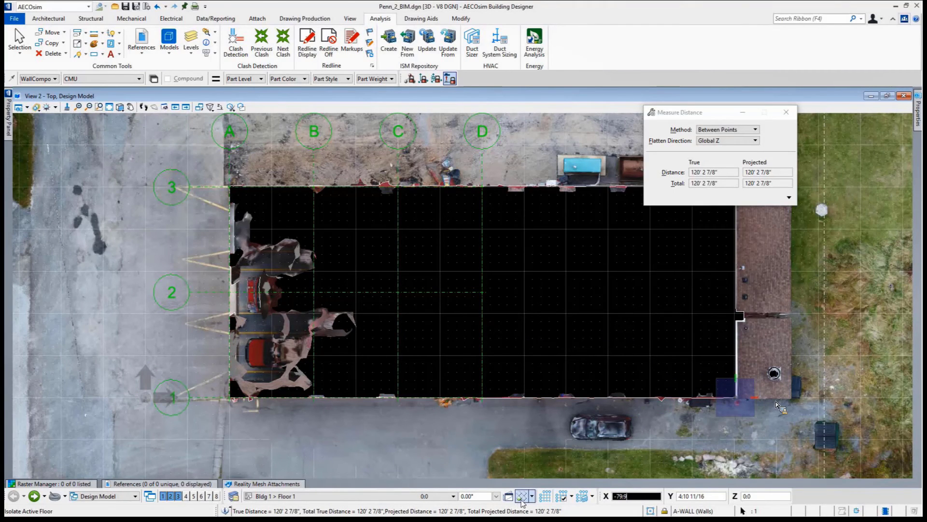
Add vertical grid lines E and F, then G, updating the grid models after each addition
{"action": "left_click", "coordinate": [544, 498]}
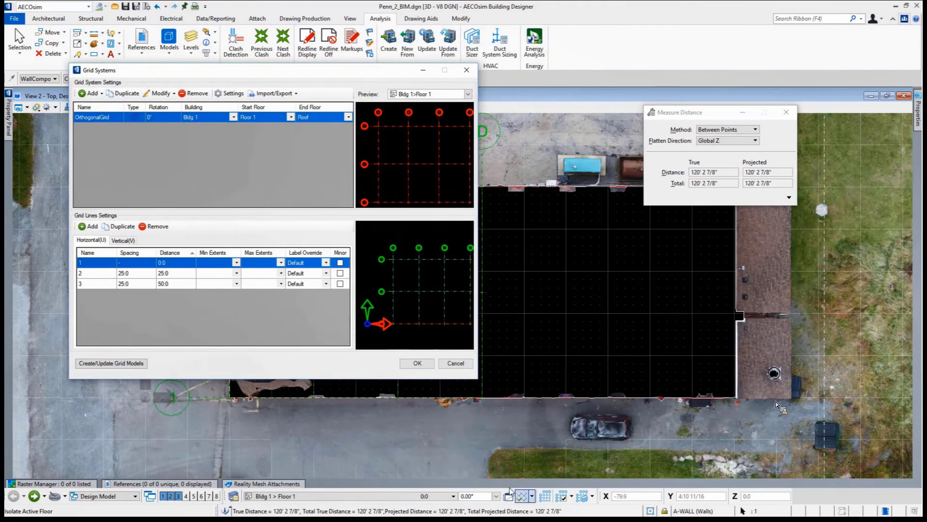
{"action": "left_click", "coordinate": [123, 240]}
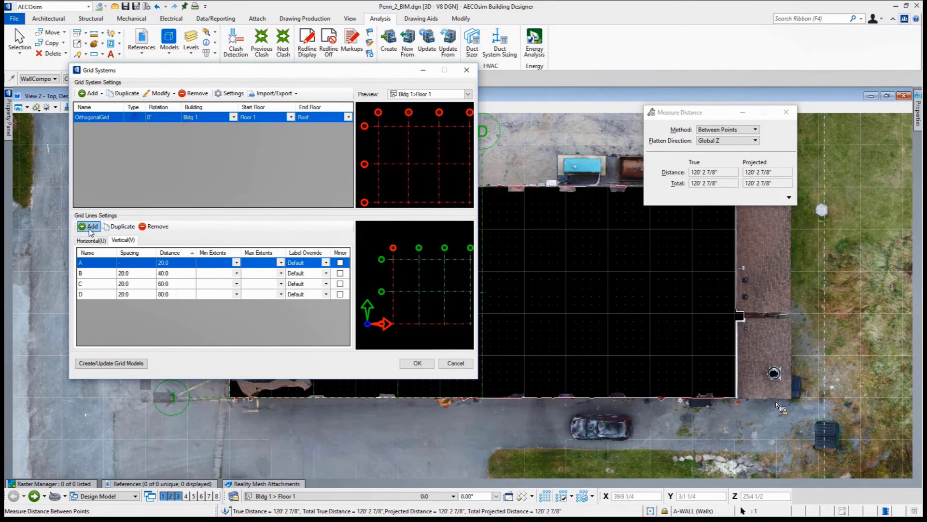
{"action": "left_click", "coordinate": [91, 227]}
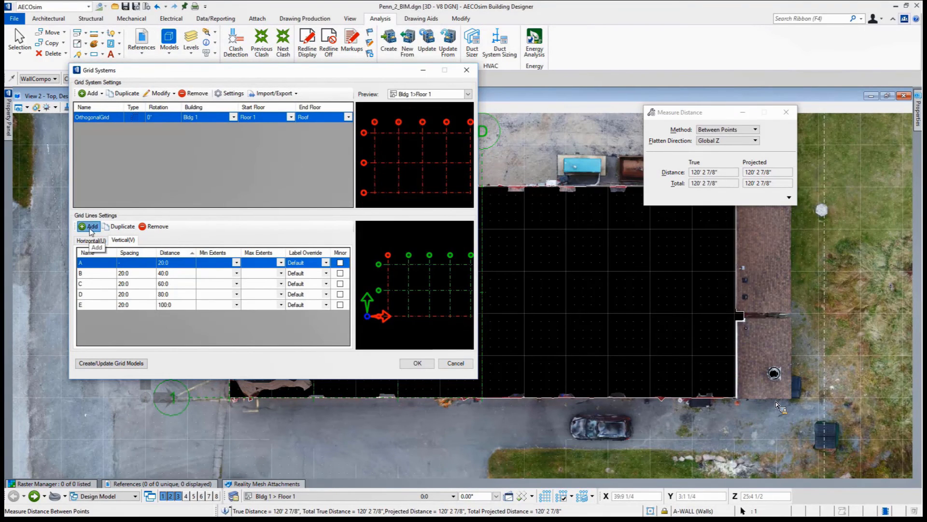
{"action": "left_click", "coordinate": [90, 228]}
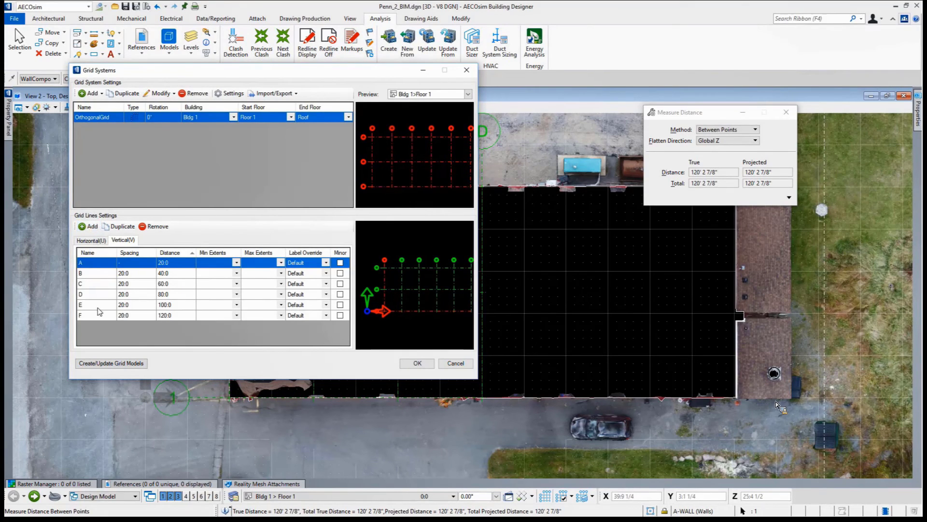
{"action": "left_click", "coordinate": [122, 364]}
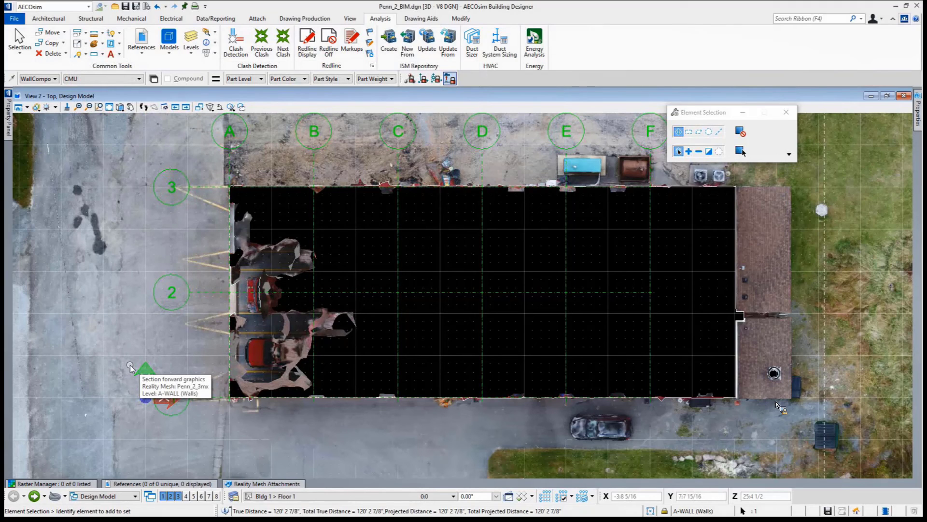
{"action": "double_click", "coordinate": [130, 364]}
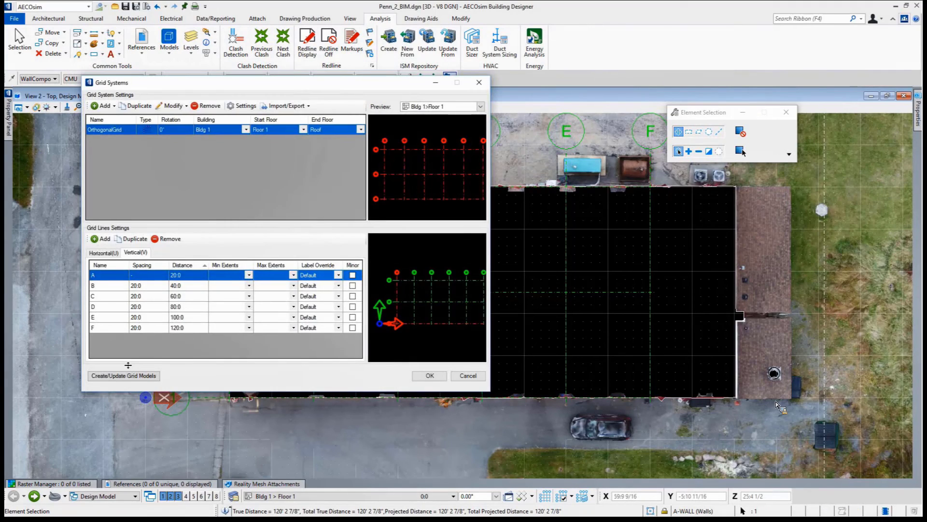
{"action": "left_click", "coordinate": [103, 238]}
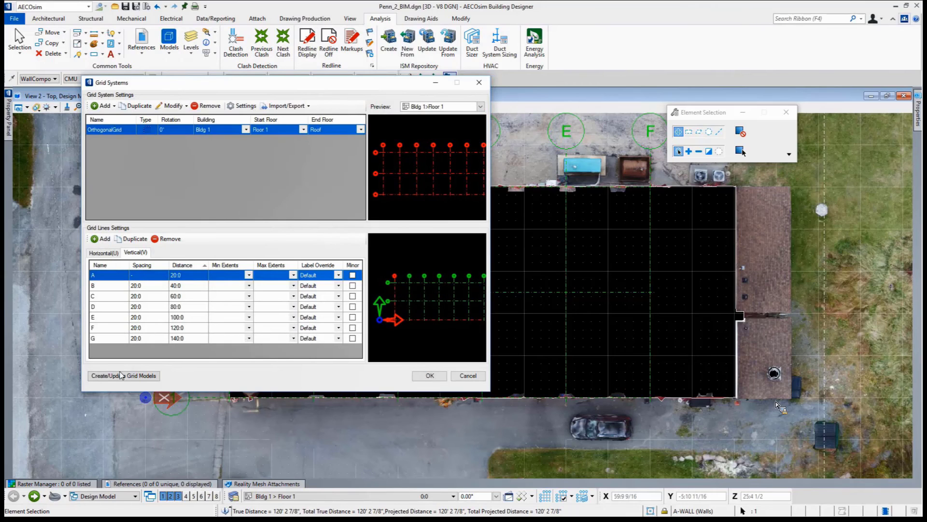
{"action": "left_click", "coordinate": [127, 376]}
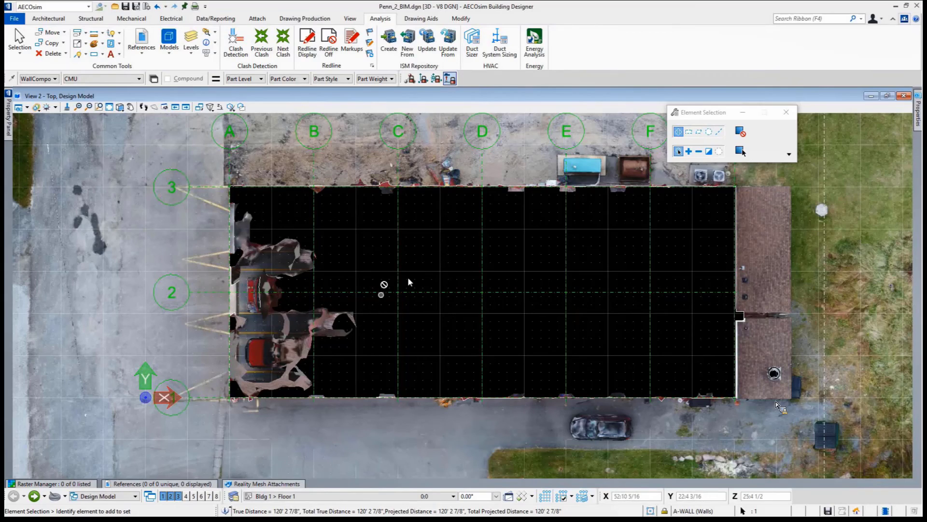
Pan the top view down to show more of the site around the building
{"action": "middle_click_drag", "start_coordinate": [407, 276], "coordinate": [423, 311]}
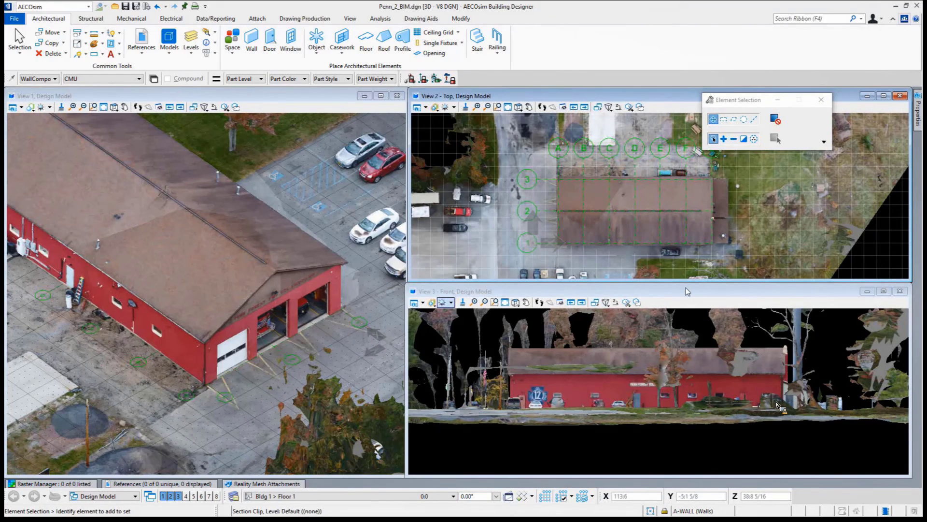
Place a fitted-section clip volume that covers the whole building
{"action": "left_click", "coordinate": [630, 107]}
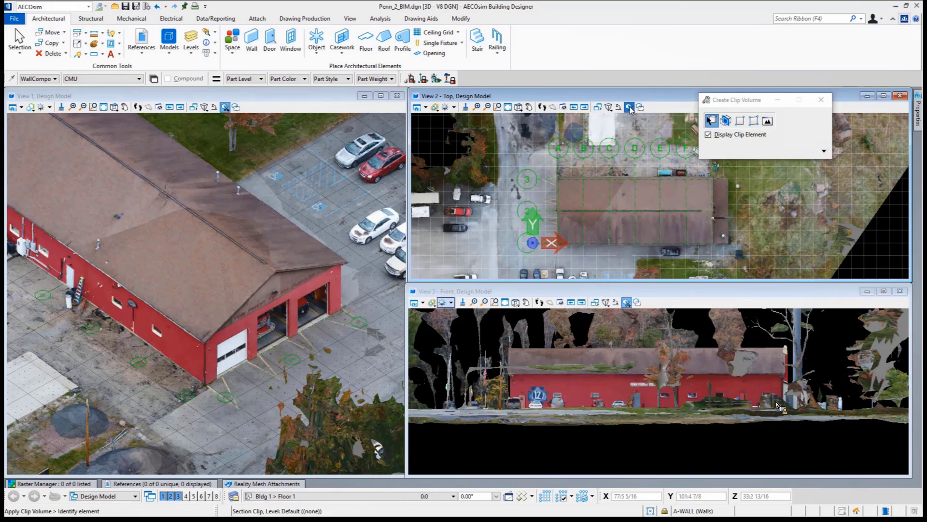
{"action": "left_click", "coordinate": [727, 121]}
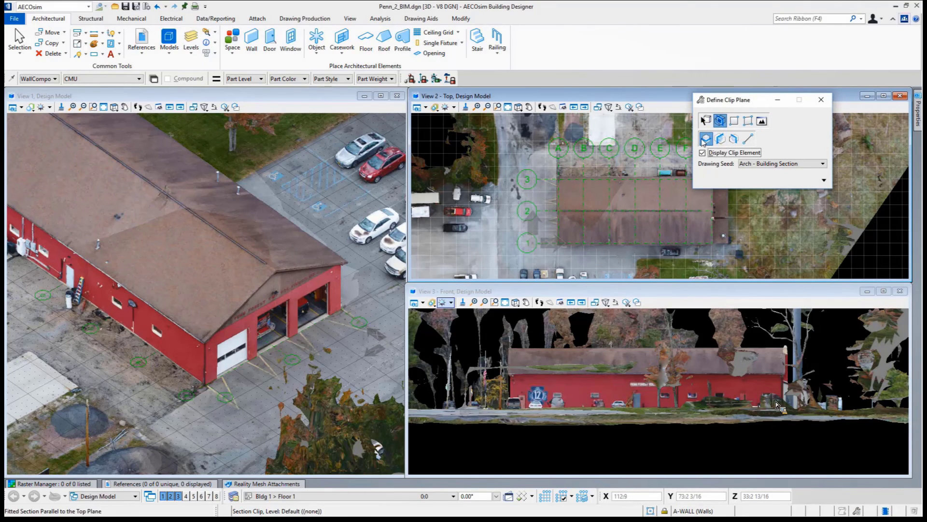
{"action": "left_click", "coordinate": [705, 140]}
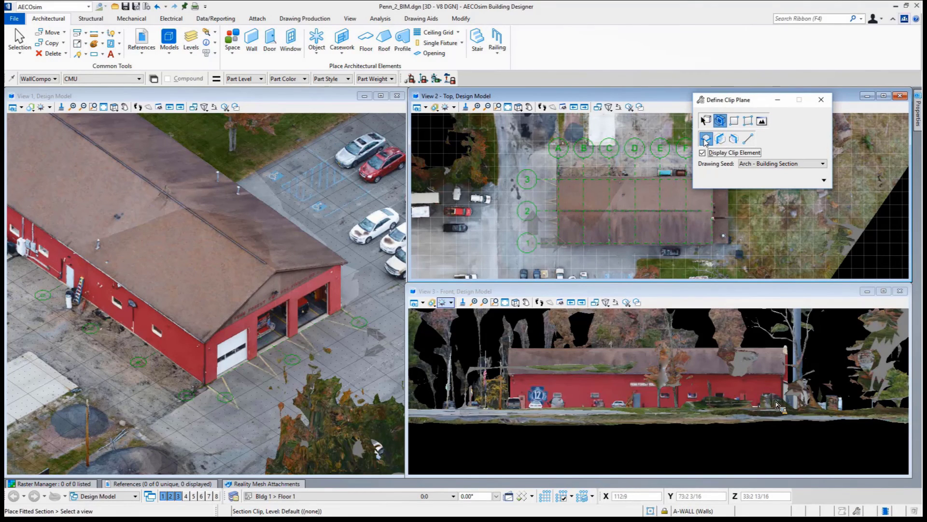
{"action": "left_click", "coordinate": [614, 213]}
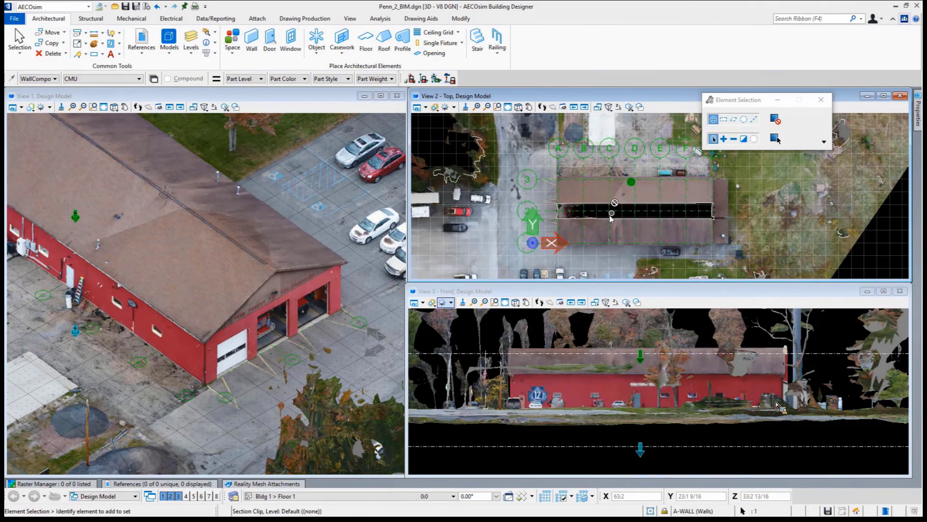
{"action": "key", "text": "ctrl+z"}
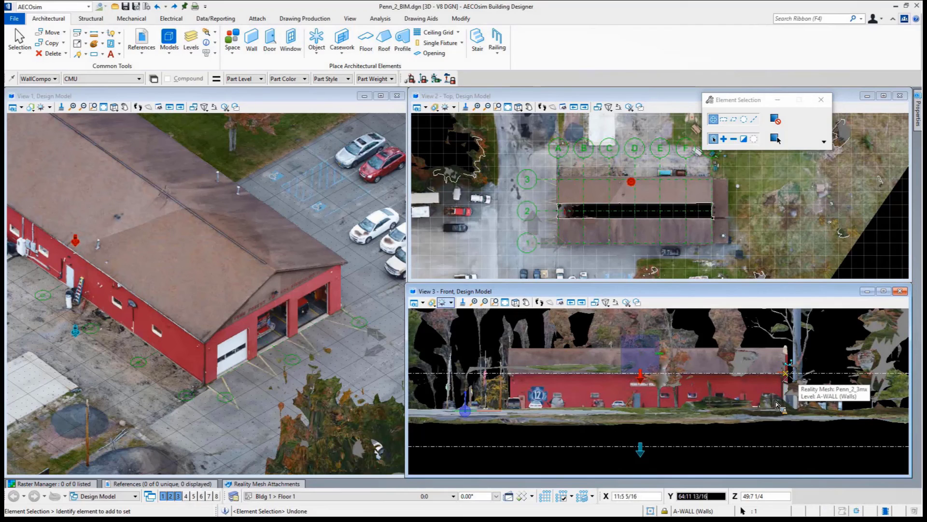
{"action": "left_click", "coordinate": [778, 404]}
Maximise the top view and centre the clipped building footprint within the grid
{"action": "scroll", "coordinate": [776, 405], "scroll_direction": "up", "scroll_amount": 3}
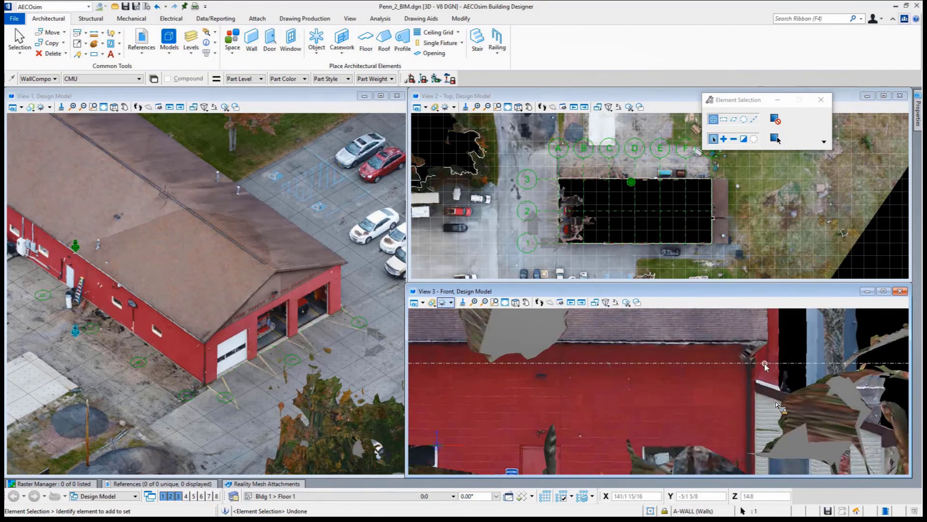
{"action": "scroll", "coordinate": [652, 220], "scroll_direction": "up", "scroll_amount": 2}
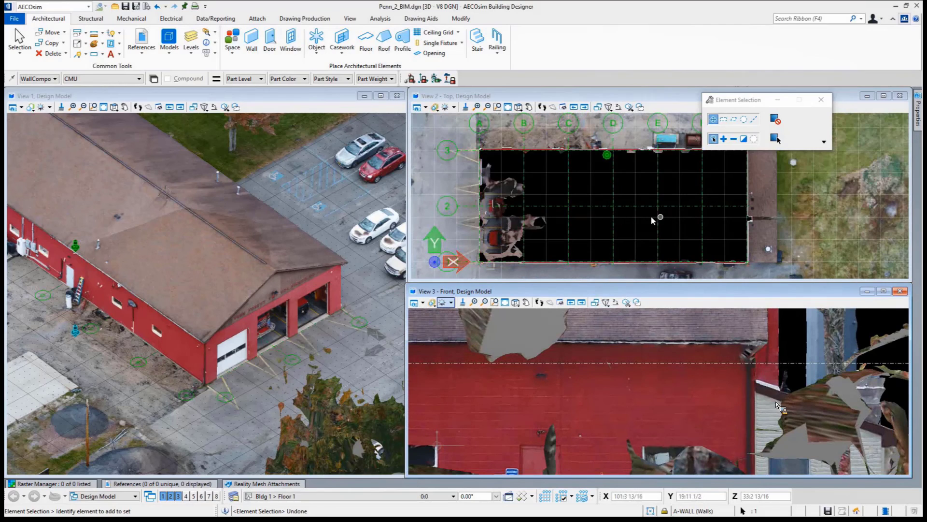
{"action": "middle_click_drag", "start_coordinate": [652, 220], "coordinate": [662, 211]}
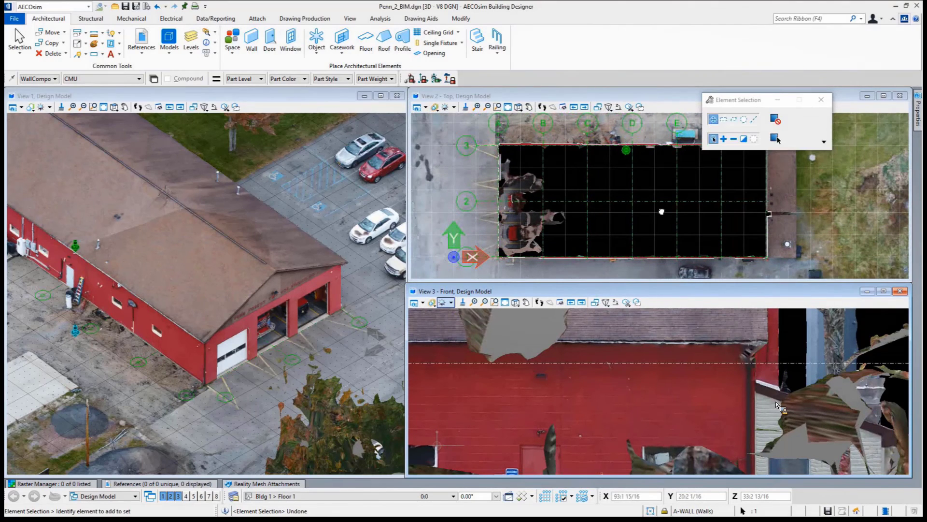
{"action": "double_click", "coordinate": [517, 94]}
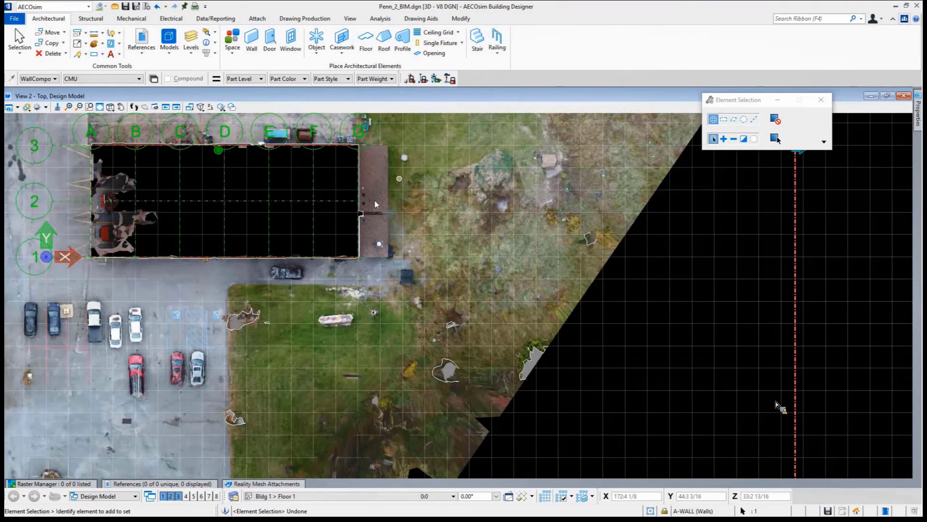
{"action": "middle_click_drag", "start_coordinate": [191, 197], "coordinate": [497, 322]}
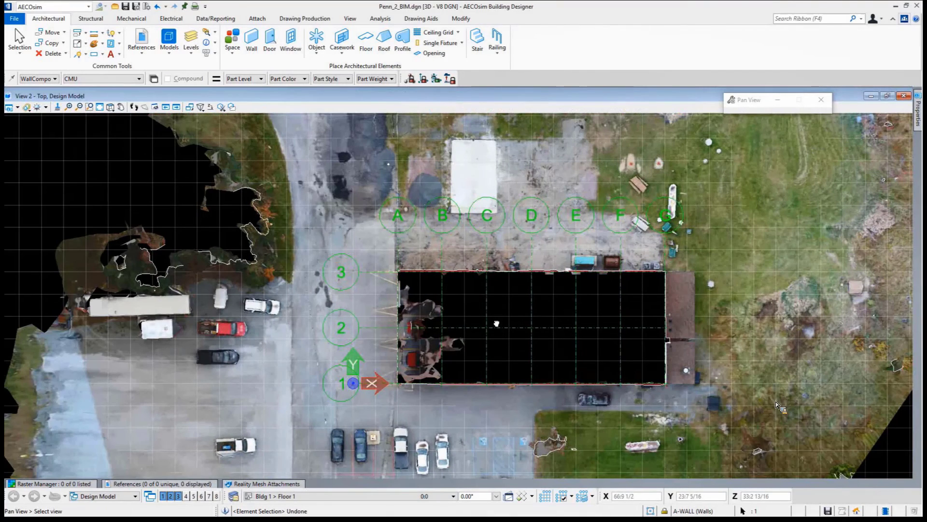
{"action": "scroll", "coordinate": [496, 323], "scroll_direction": "up", "scroll_amount": 3}
{"action": "middle_click_drag", "start_coordinate": [509, 346], "coordinate": [443, 328]}
{"action": "key", "text": "Escape"}
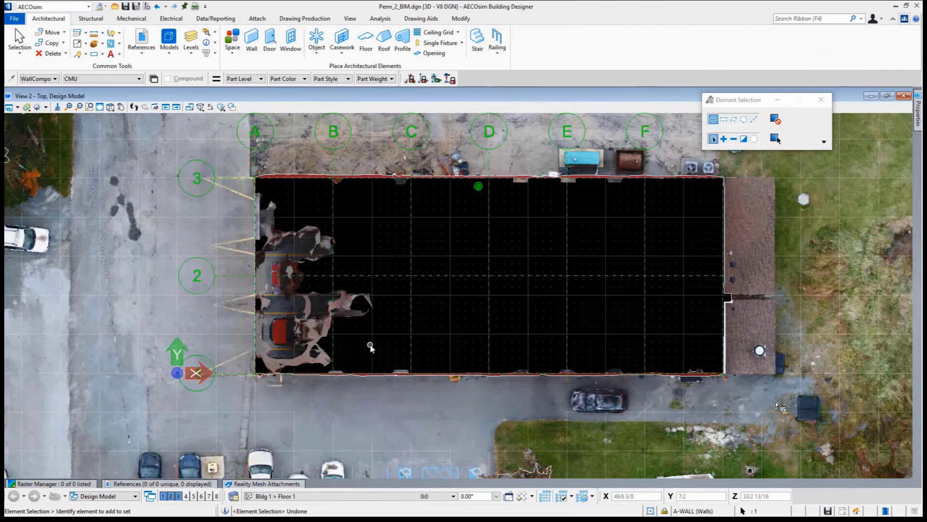
Start Place Wall and pick CMU-12 | NR from the wall-type list
{"action": "left_click", "coordinate": [252, 41]}
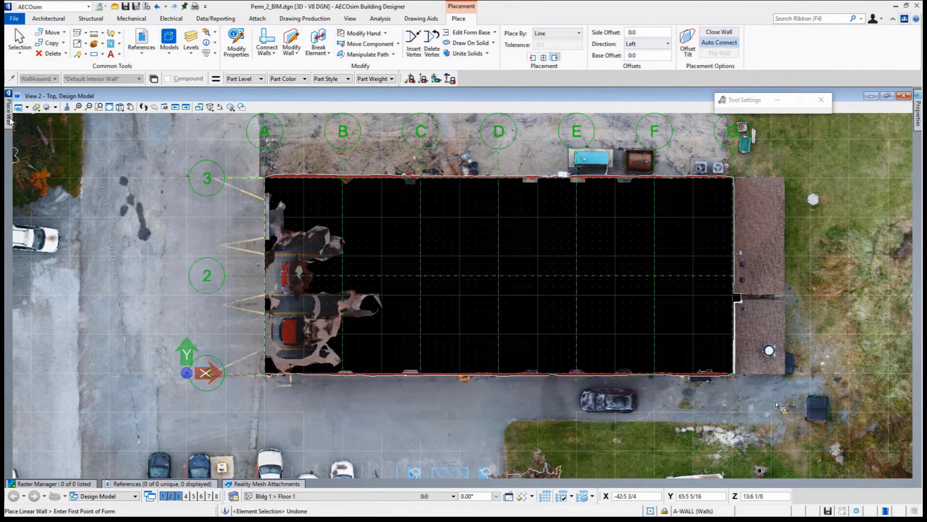
{"action": "mouse_move", "coordinate": [11, 116]}
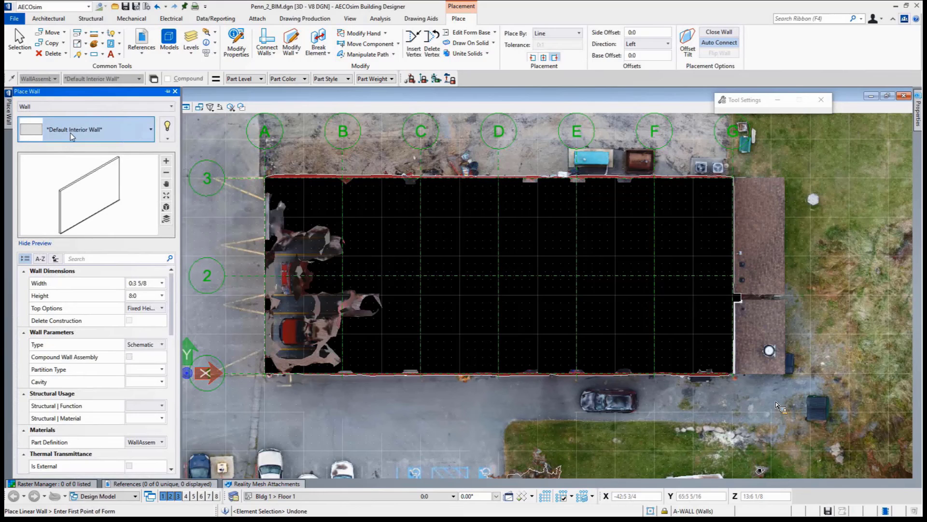
{"action": "left_click", "coordinate": [72, 137]}
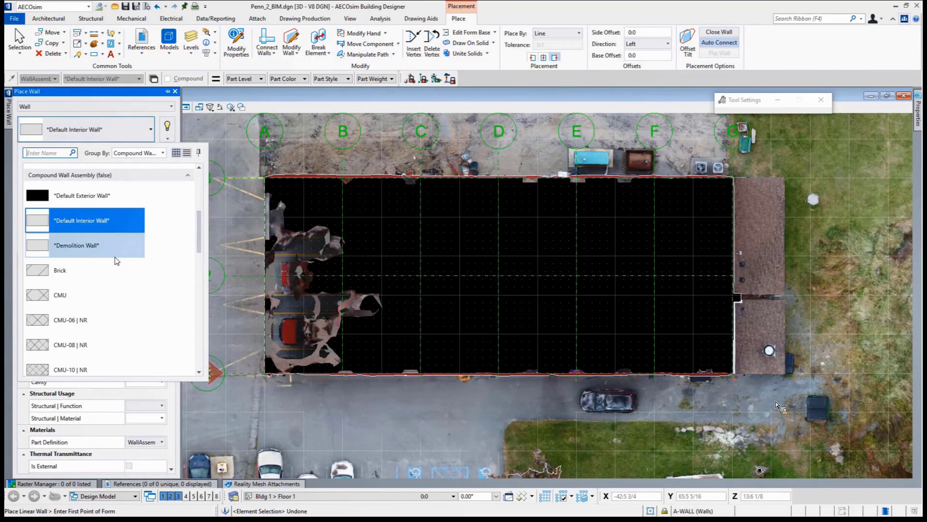
{"action": "scroll", "coordinate": [91, 321], "scroll_direction": "down", "scroll_amount": 2}
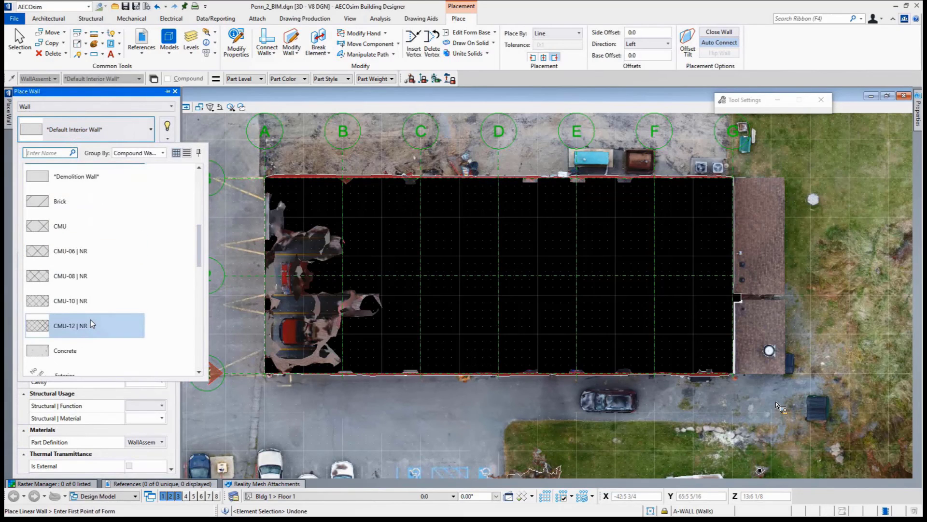
{"action": "left_click", "coordinate": [91, 319]}
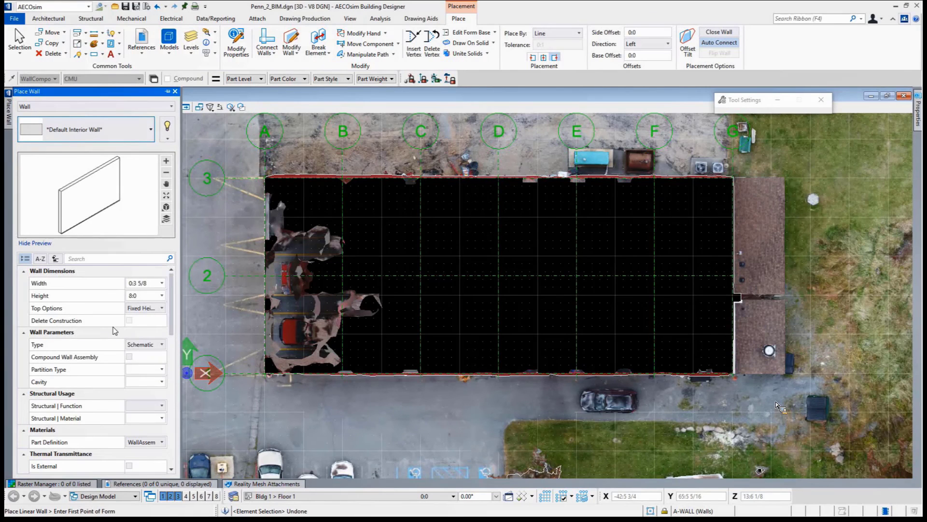
{"action": "left_click", "coordinate": [145, 295]}
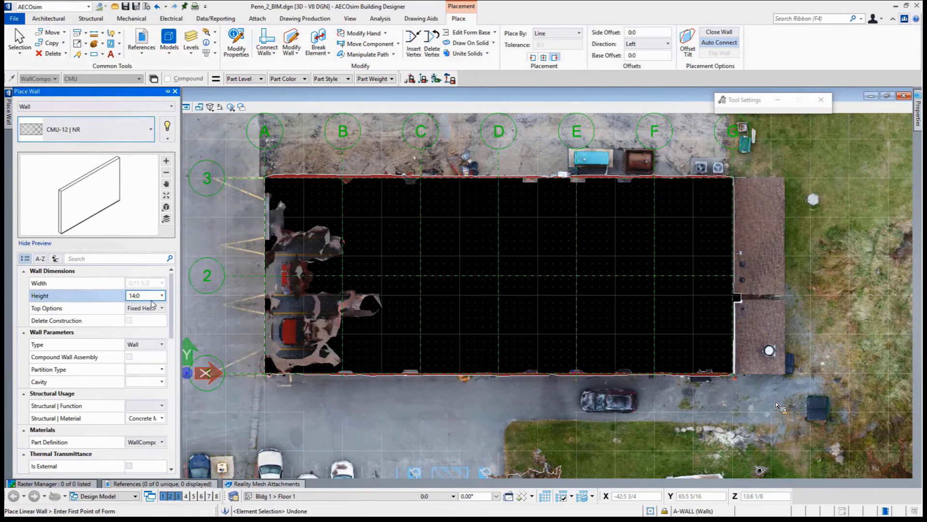
Restore the three tiled views and zoom View 1 onto the firehouse bays
{"action": "double_click", "coordinate": [407, 93]}
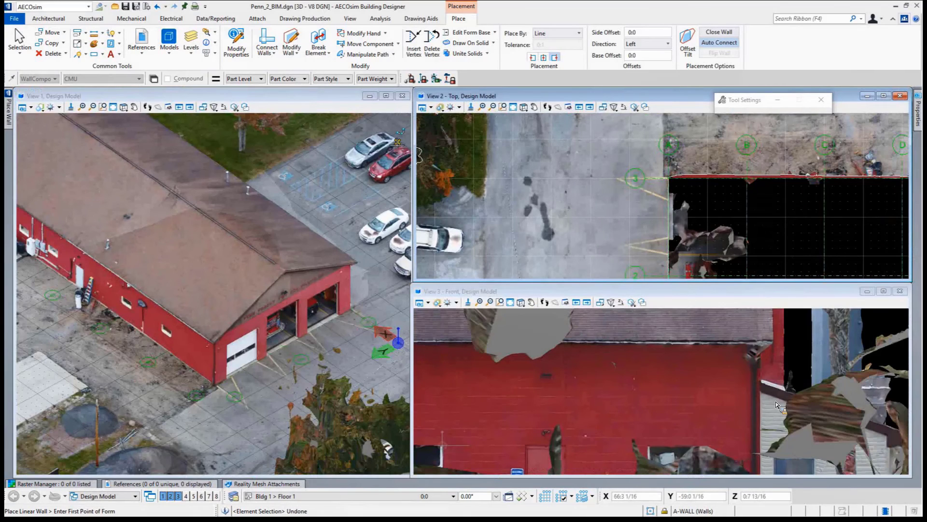
{"action": "scroll", "coordinate": [299, 334], "scroll_direction": "up", "scroll_amount": 2}
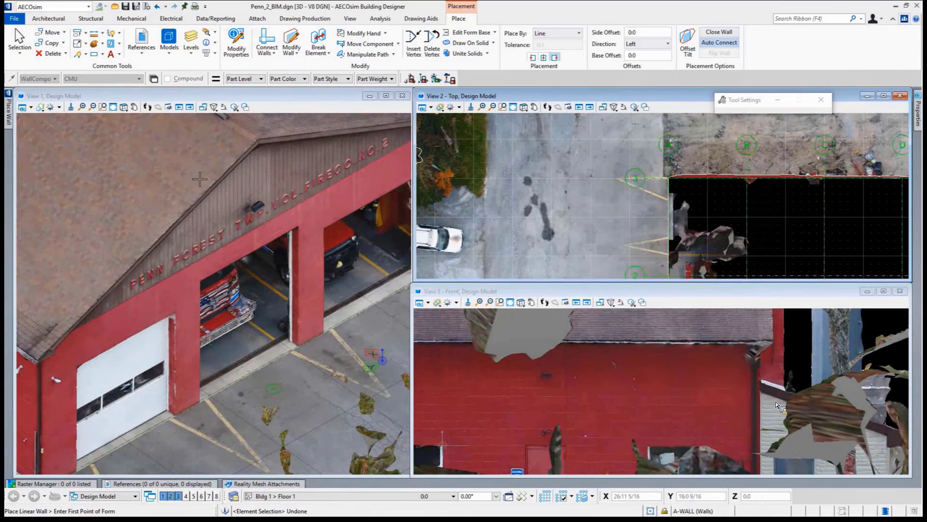
{"action": "left_click", "coordinate": [381, 19]}
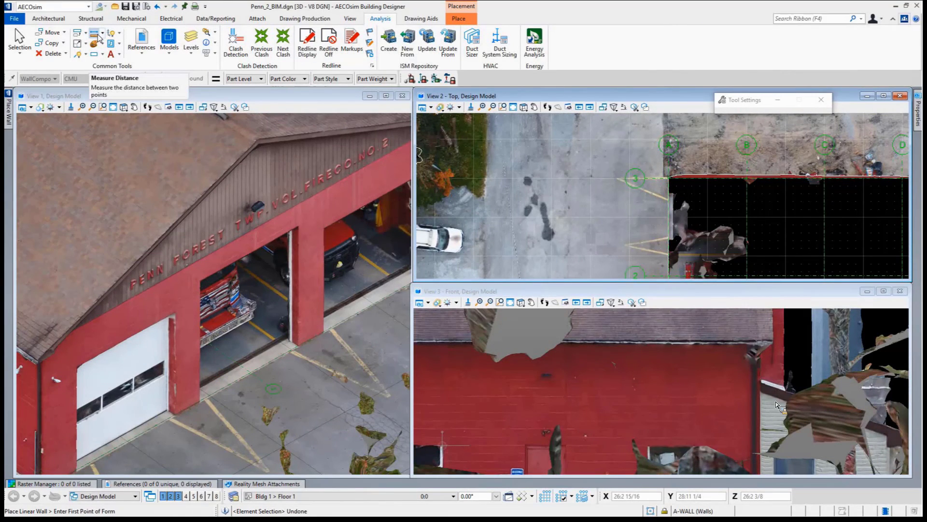
{"action": "scroll", "coordinate": [98, 37], "scroll_direction": "up", "scroll_amount": 8}
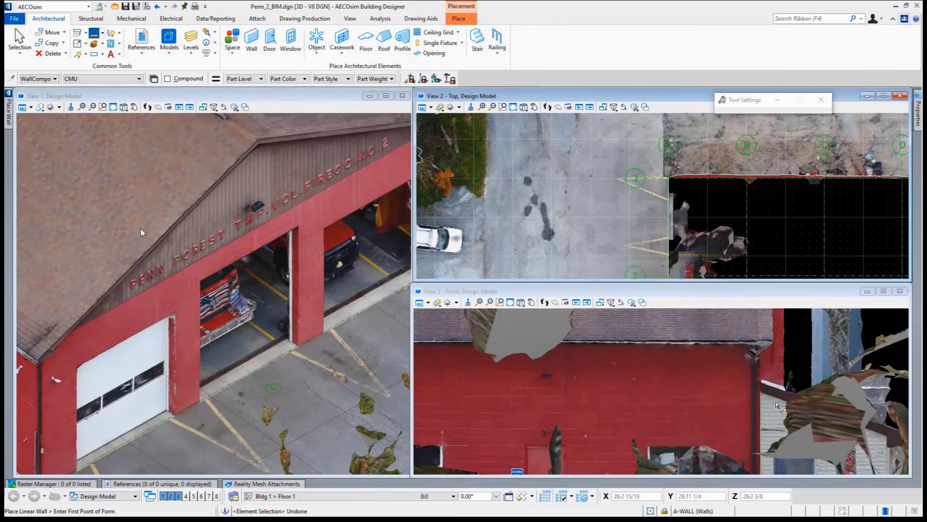
{"action": "scroll", "coordinate": [300, 349], "scroll_direction": "up", "scroll_amount": 3}
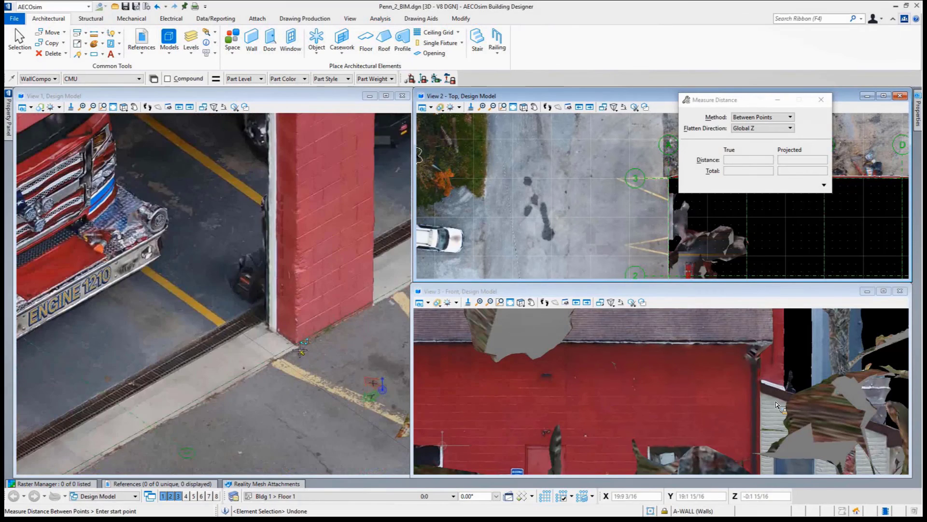
{"action": "scroll", "coordinate": [300, 348], "scroll_direction": "up", "scroll_amount": 3}
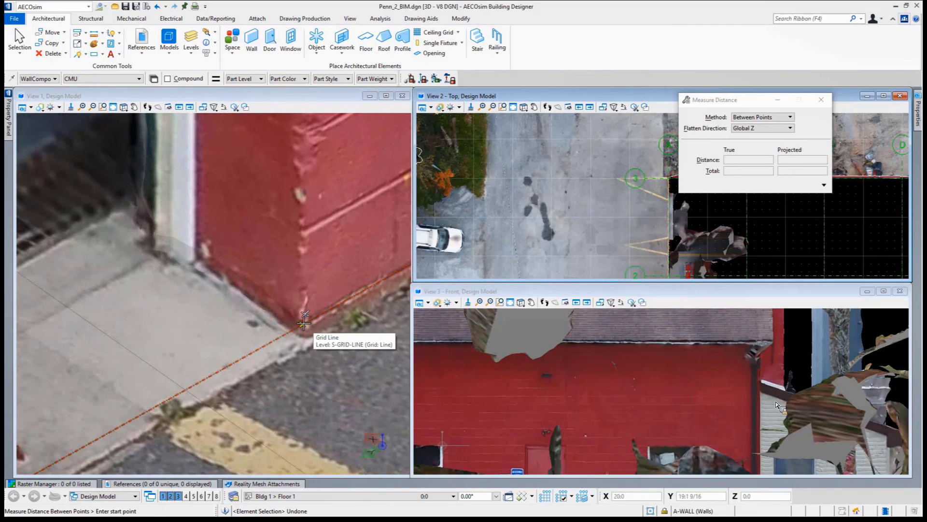
Measure the red front wall from base to top, giving 16' 8"
{"action": "left_click", "coordinate": [304, 322]}
{"action": "middle_click_drag", "start_coordinate": [304, 323], "coordinate": [305, 275], "text": "shift"}
{"action": "middle_click_drag", "start_coordinate": [309, 208], "coordinate": [287, 373]}
{"action": "scroll", "coordinate": [287, 373], "scroll_direction": "down", "scroll_amount": 3}
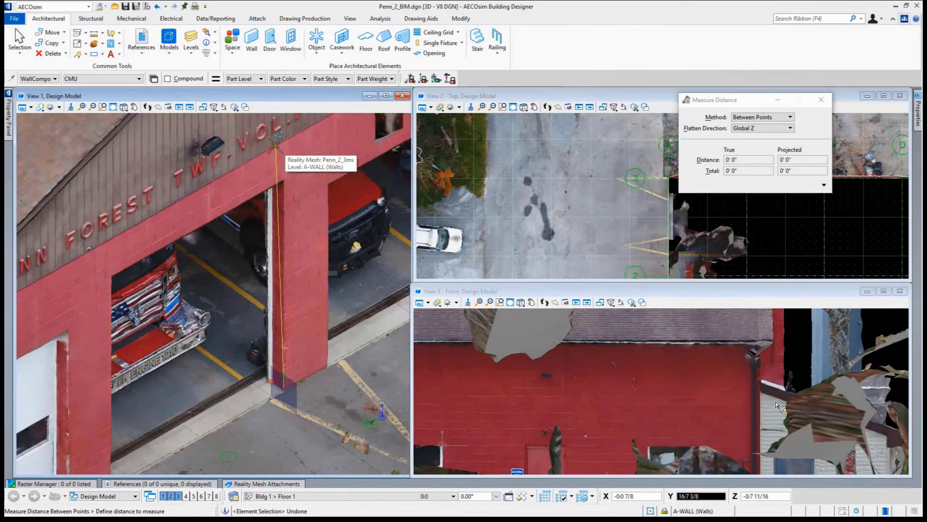
{"action": "scroll", "coordinate": [275, 145], "scroll_direction": "up", "scroll_amount": 3}
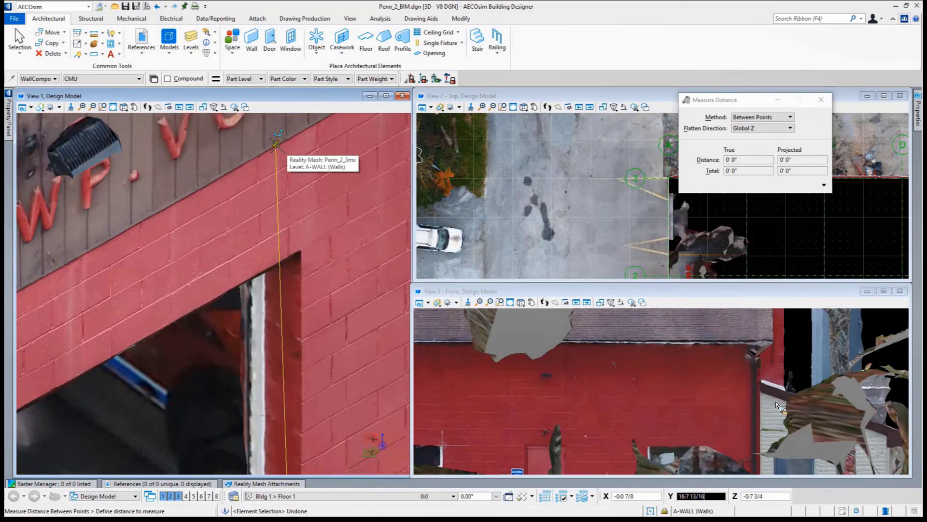
{"action": "left_click", "coordinate": [276, 144]}
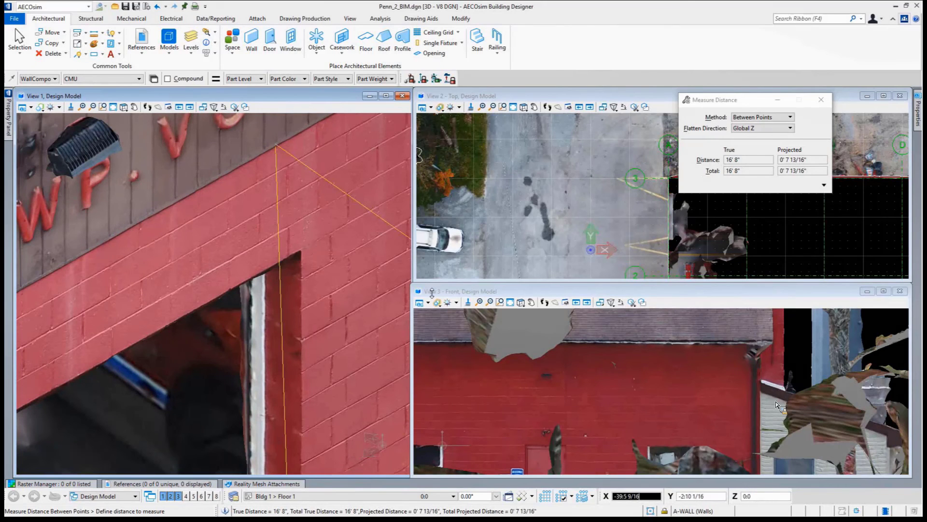
{"action": "key", "text": "Escape"}
Maximize the top view and set the CMU-12 | NR wall height from 14' to 17'
{"action": "double_click", "coordinate": [555, 93]}
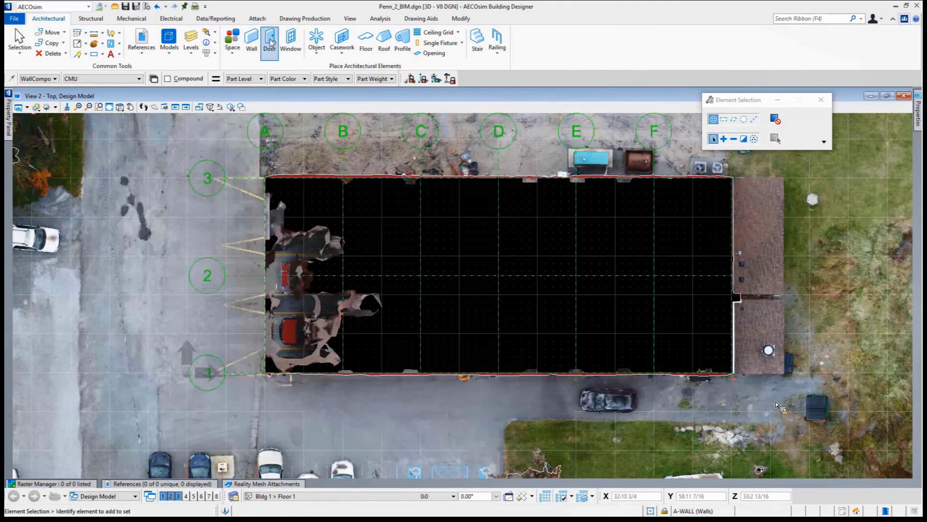
{"action": "left_click", "coordinate": [251, 50]}
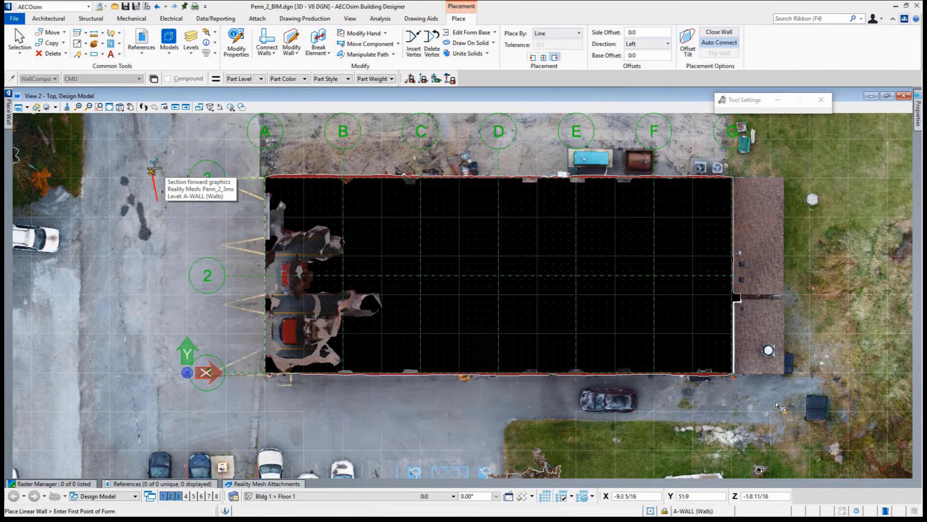
{"action": "left_click", "coordinate": [8, 112]}
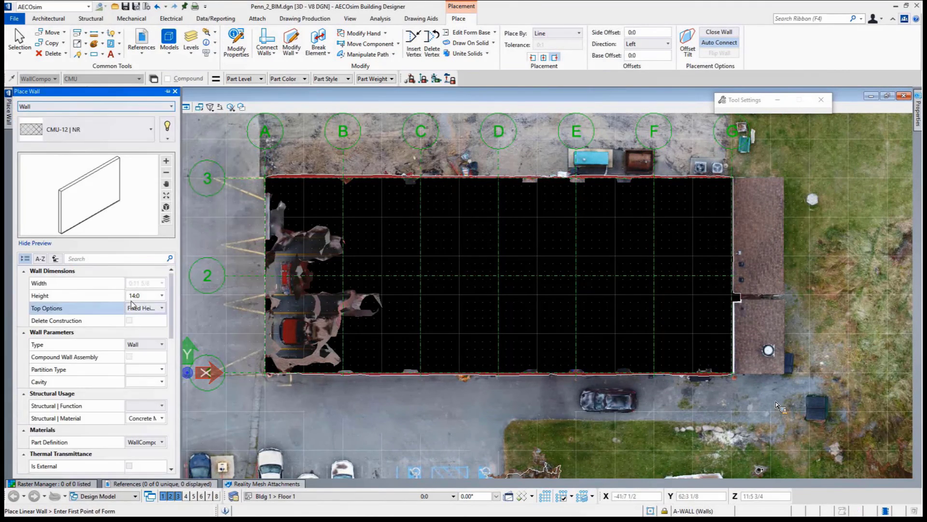
{"action": "left_click", "coordinate": [144, 296]}
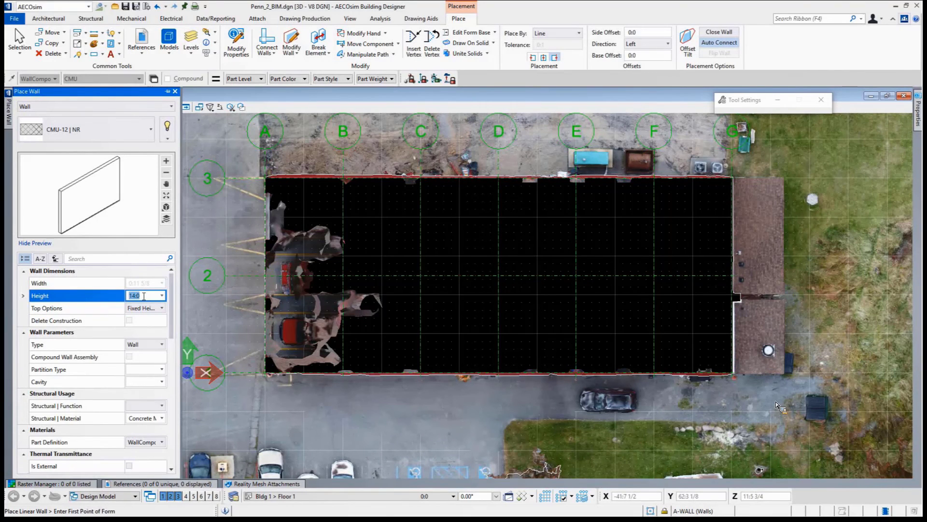
{"action": "type", "text": "17"}
{"action": "key", "text": "Return"}
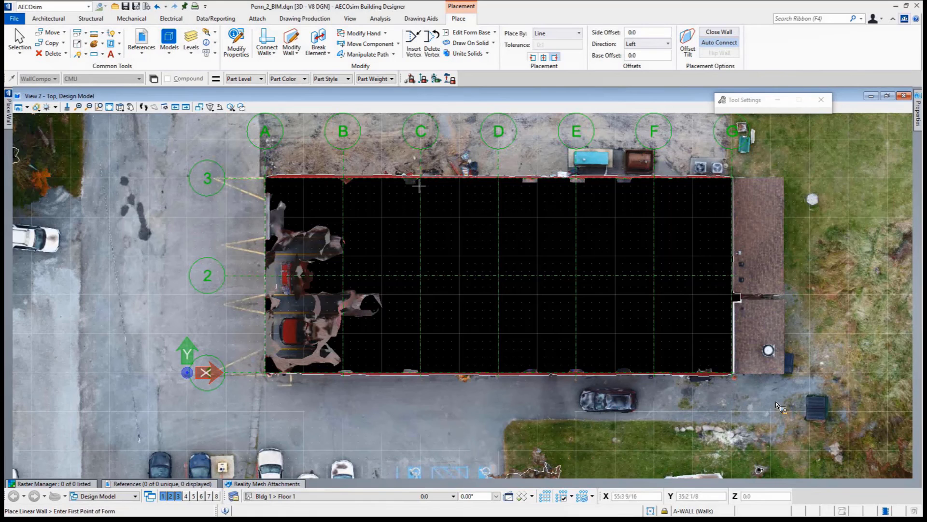
Restore the tiled views and set the Penn_2_3mx.3mx reality mesh to 50% transparency
{"action": "double_click", "coordinate": [441, 97]}
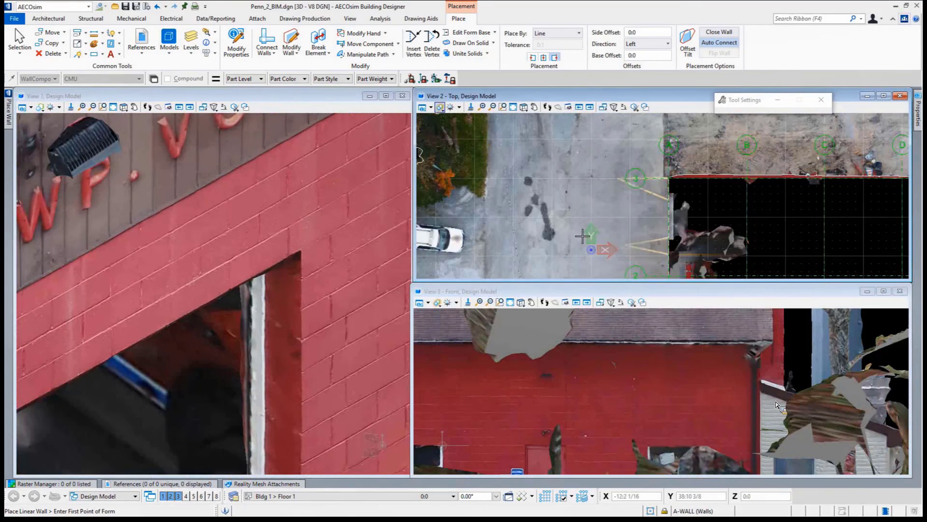
{"action": "scroll", "coordinate": [170, 329], "scroll_direction": "down", "scroll_amount": 5}
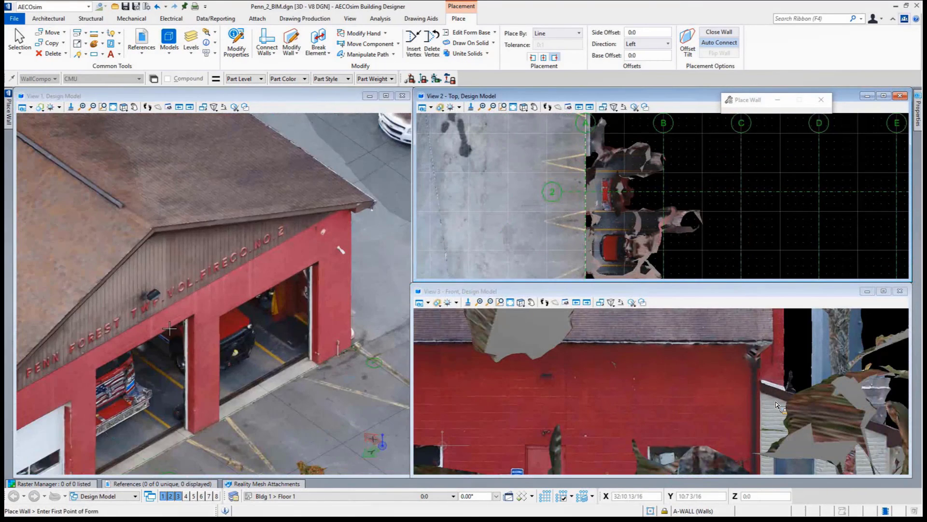
{"action": "scroll", "coordinate": [170, 328], "scroll_direction": "down", "scroll_amount": 3}
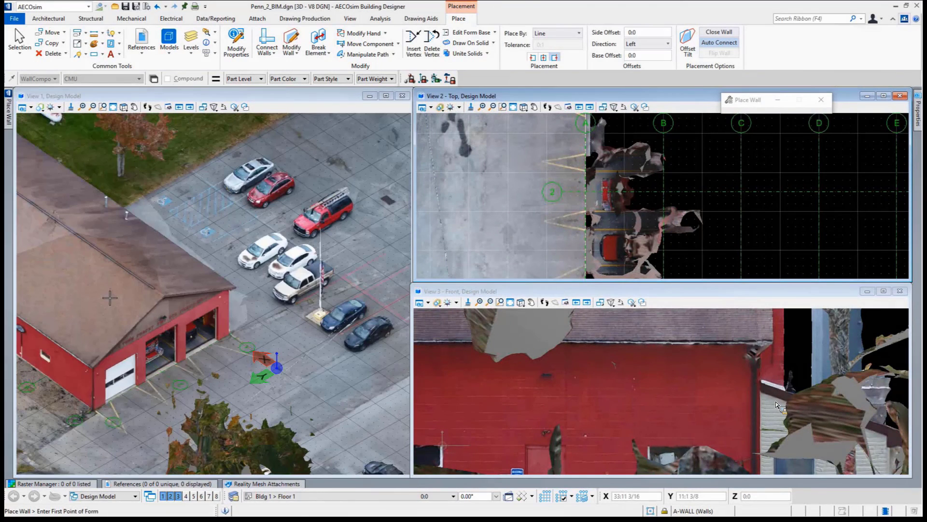
{"action": "middle_click_drag", "start_coordinate": [110, 297], "coordinate": [248, 292], "text": "shift"}
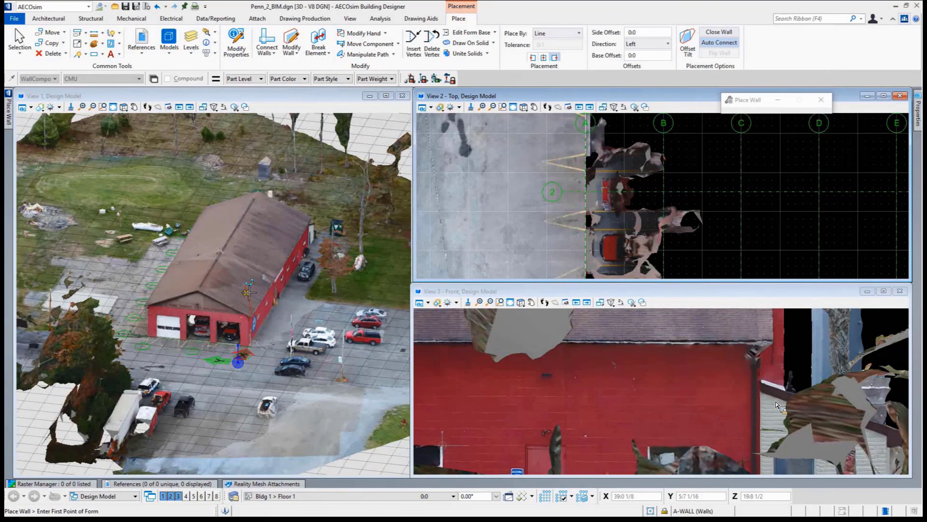
{"action": "left_click", "coordinate": [267, 483]}
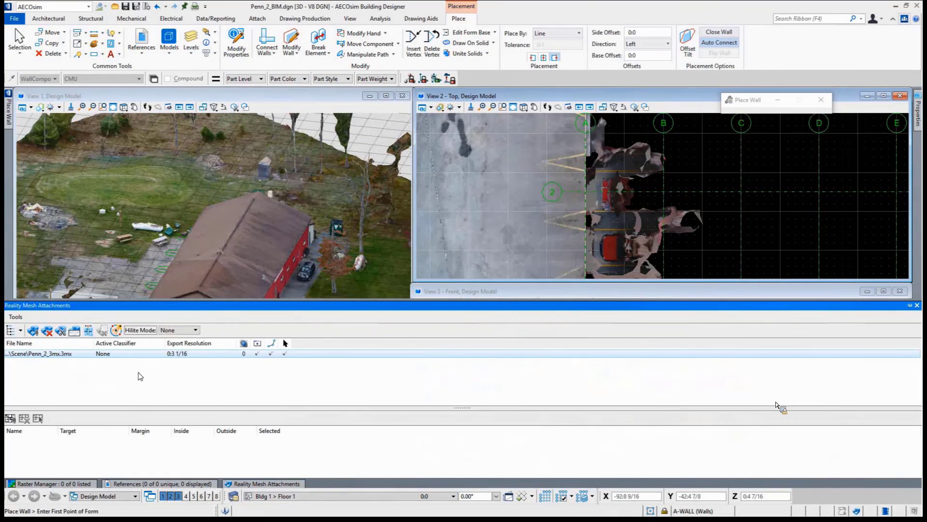
{"action": "left_click", "coordinate": [246, 358]}
{"action": "left_click", "coordinate": [265, 432]}
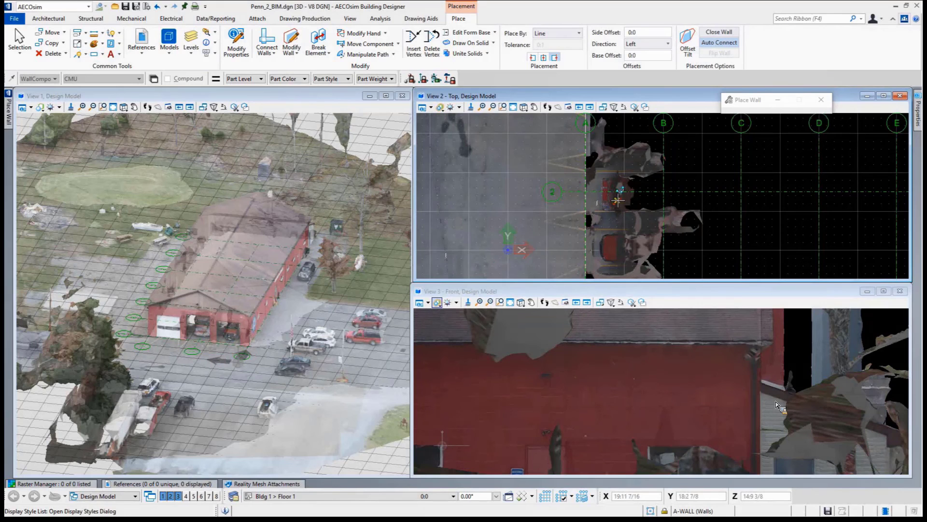
Try a first wall point at the building corner, then cancel that attempt
{"action": "scroll", "coordinate": [618, 201], "scroll_direction": "up", "scroll_amount": 3}
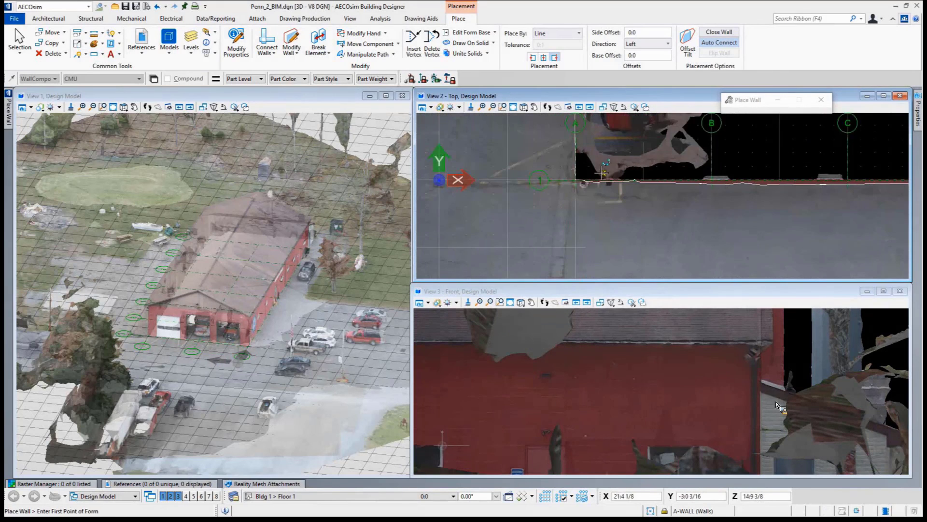
{"action": "scroll", "coordinate": [602, 172], "scroll_direction": "up", "scroll_amount": 1}
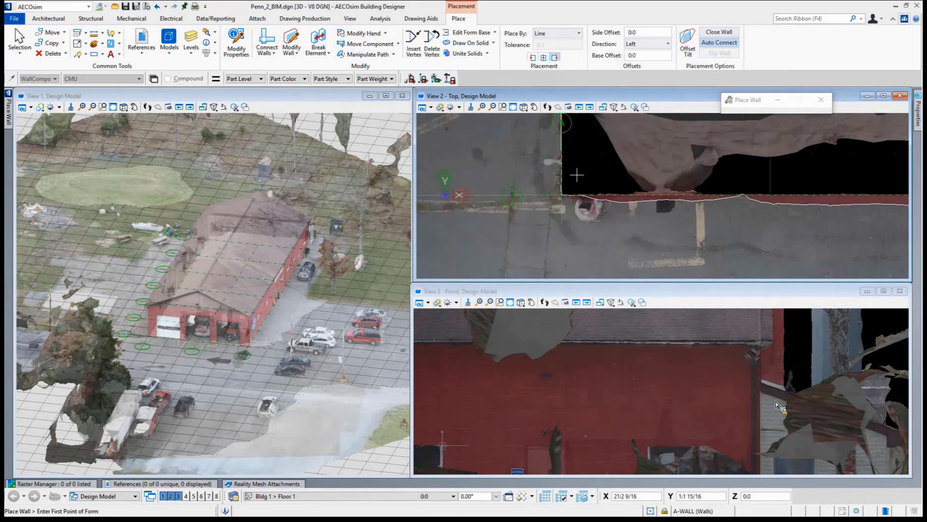
{"action": "left_click", "coordinate": [561, 194]}
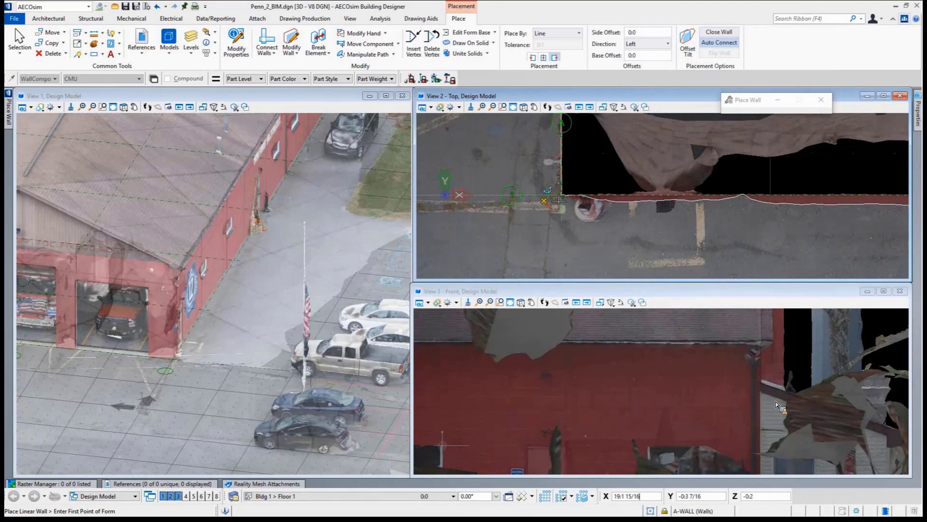
{"action": "left_click", "coordinate": [559, 201]}
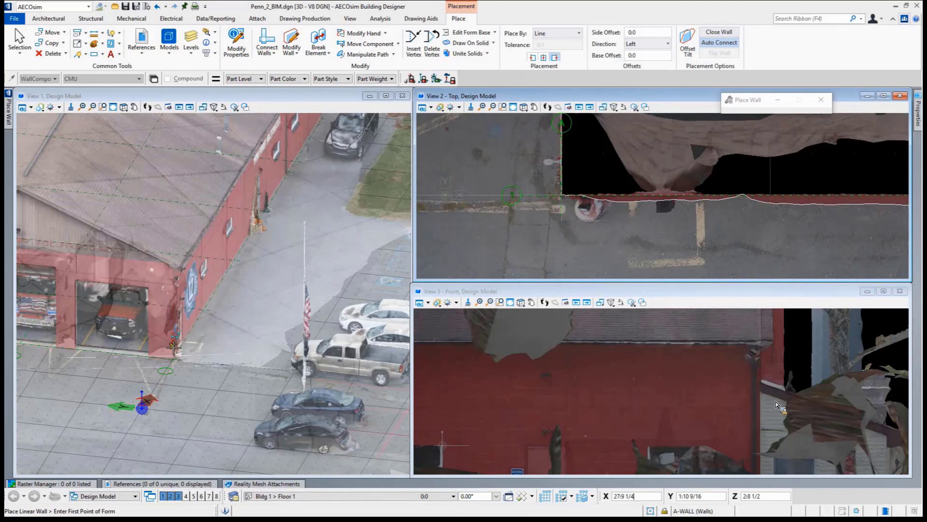
{"action": "right_click", "coordinate": [266, 245]}
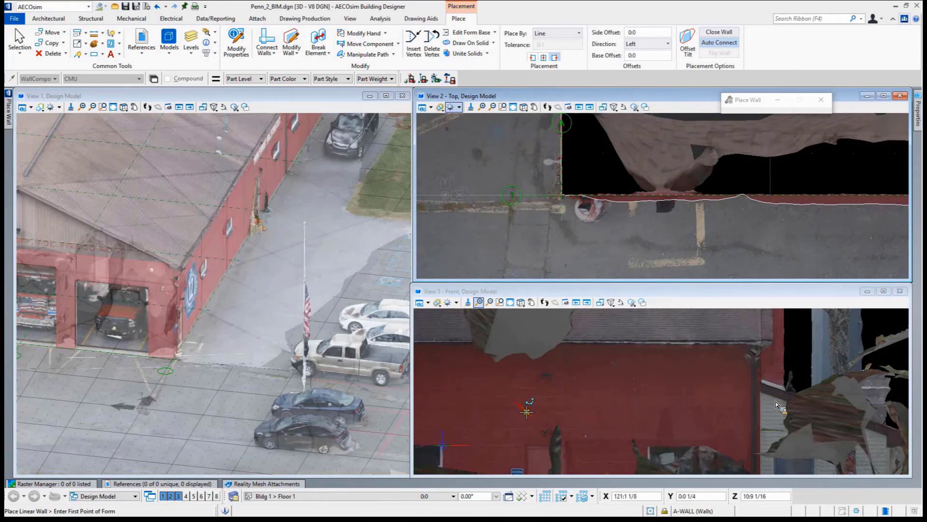
Restart the CMU wall at the building corner and follow the front edge toward grid G
{"action": "scroll", "coordinate": [526, 411], "scroll_direction": "down", "scroll_amount": 5}
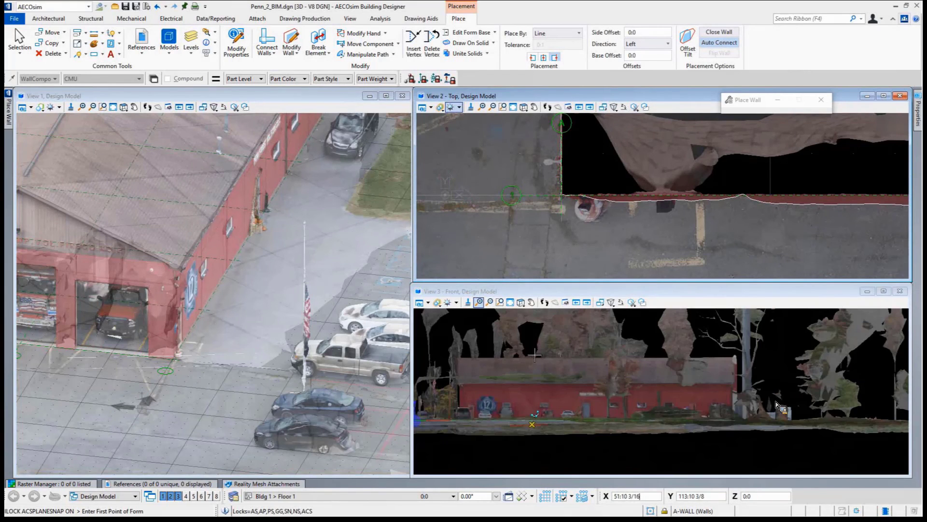
{"action": "left_click", "coordinate": [557, 195]}
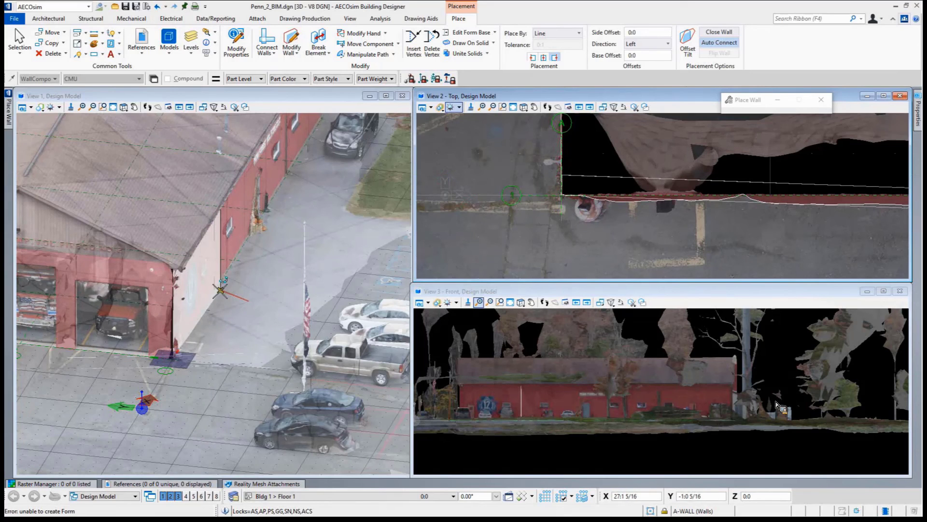
{"action": "middle_click_drag", "start_coordinate": [221, 290], "coordinate": [173, 350]}
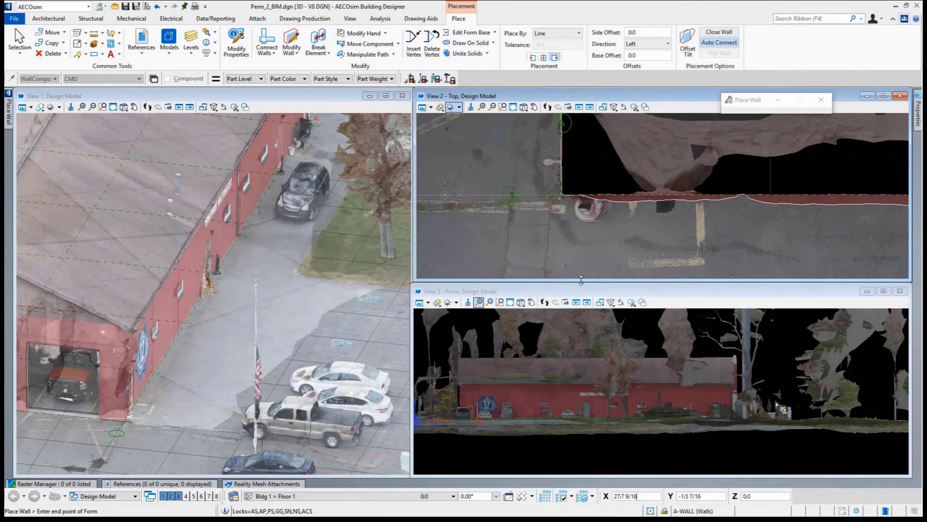
{"action": "scroll", "coordinate": [516, 217], "scroll_direction": "down", "scroll_amount": 5}
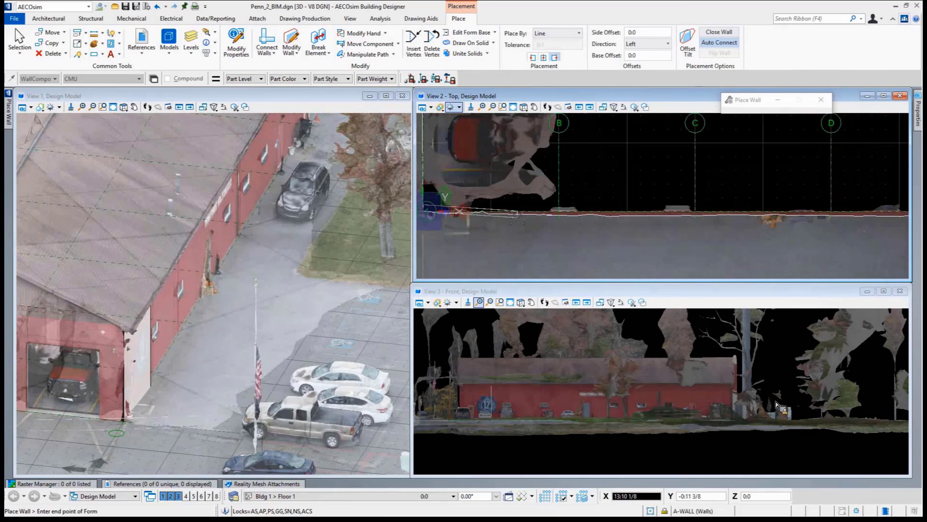
{"action": "middle_click_drag", "start_coordinate": [773, 217], "coordinate": [546, 217]}
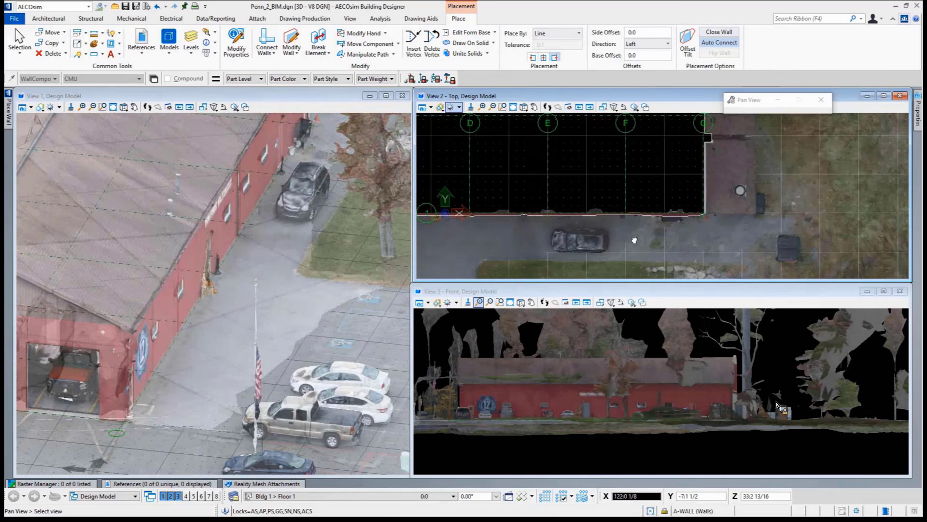
Set the wall's end point at the grid G corner
{"action": "scroll", "coordinate": [706, 217], "scroll_direction": "up", "scroll_amount": 4}
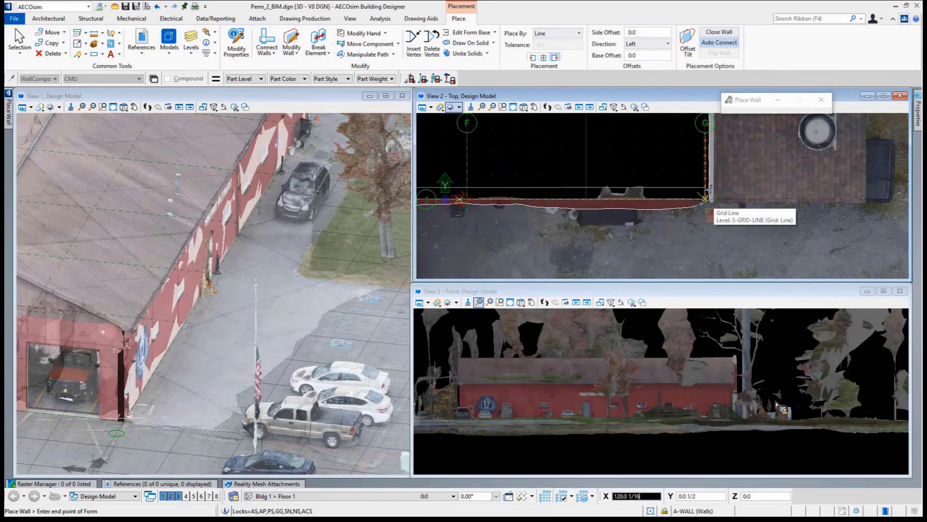
{"action": "left_click", "coordinate": [705, 198]}
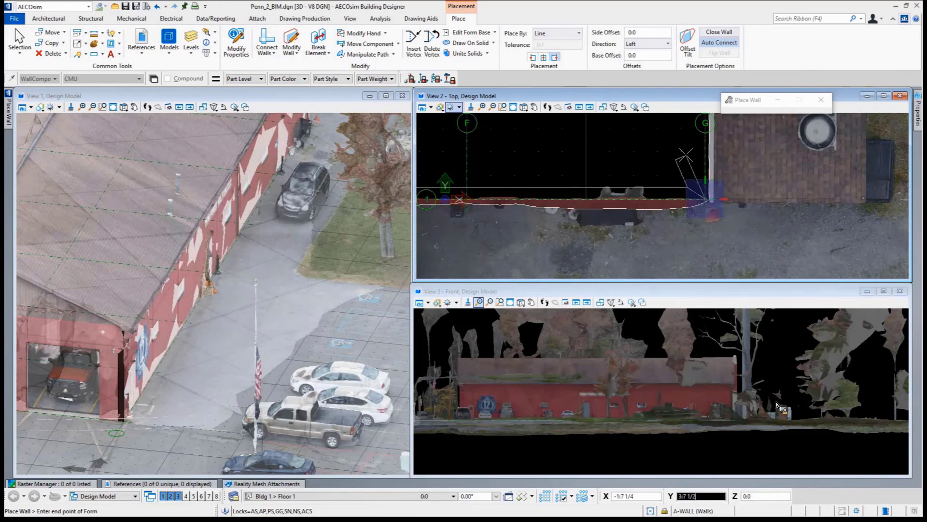
{"action": "middle_click_drag", "start_coordinate": [705, 207], "coordinate": [709, 272]}
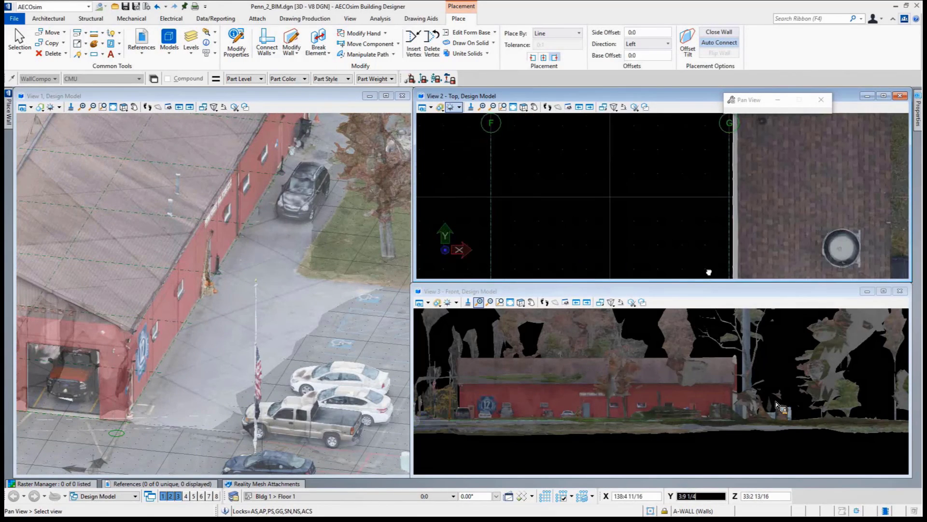
{"action": "scroll", "coordinate": [709, 272], "scroll_direction": "down", "scroll_amount": 5}
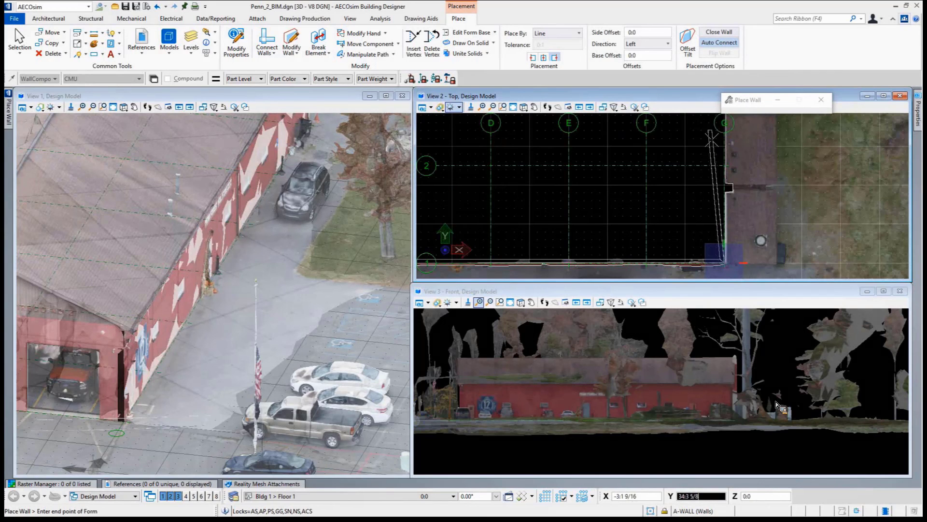
Pan and zoom the top view along the back wall to bring grids B to D into view
{"action": "scroll", "coordinate": [718, 165], "scroll_direction": "up", "scroll_amount": 4}
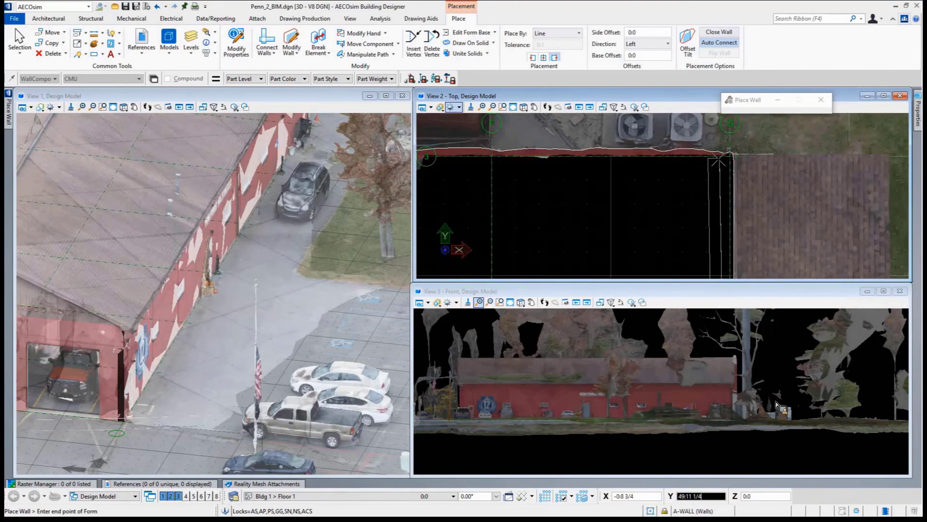
{"action": "scroll", "coordinate": [719, 160], "scroll_direction": "up", "scroll_amount": 2}
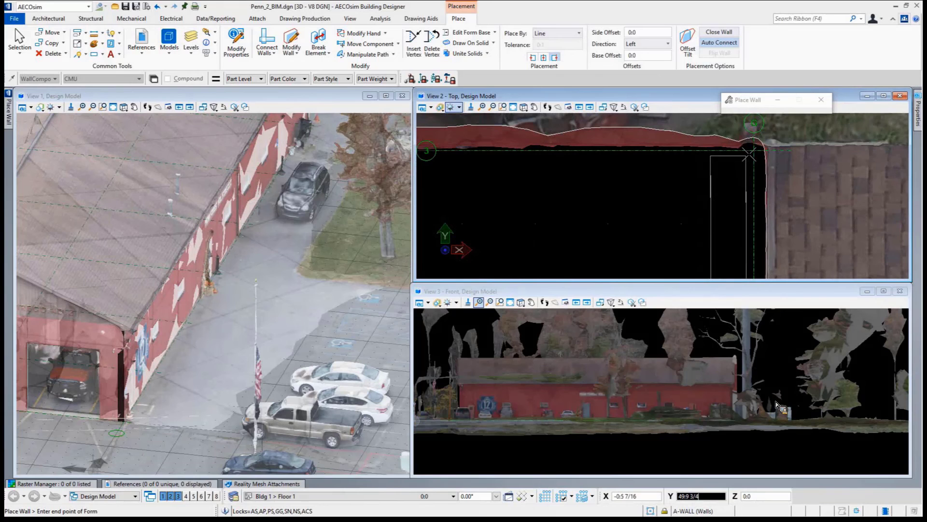
{"action": "scroll", "coordinate": [655, 164], "scroll_direction": "down", "scroll_amount": 3}
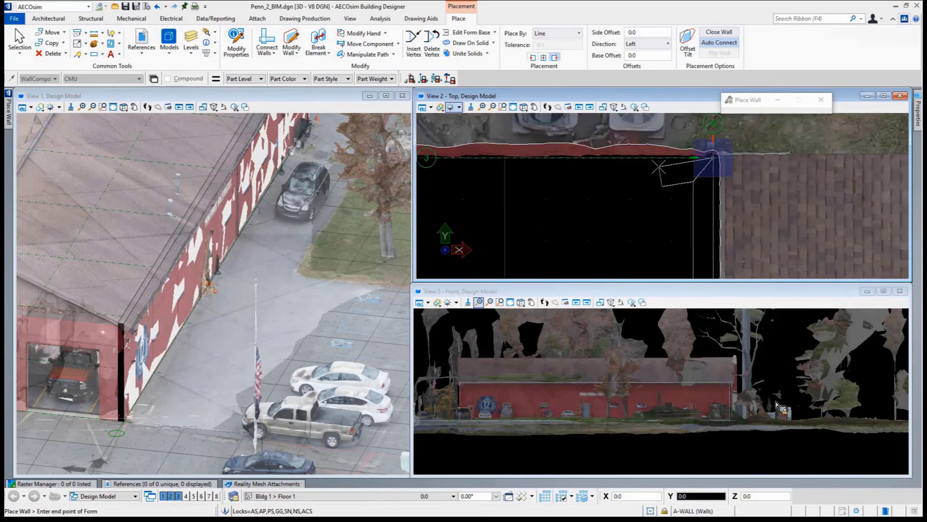
{"action": "middle_click_drag", "start_coordinate": [466, 208], "coordinate": [755, 207]}
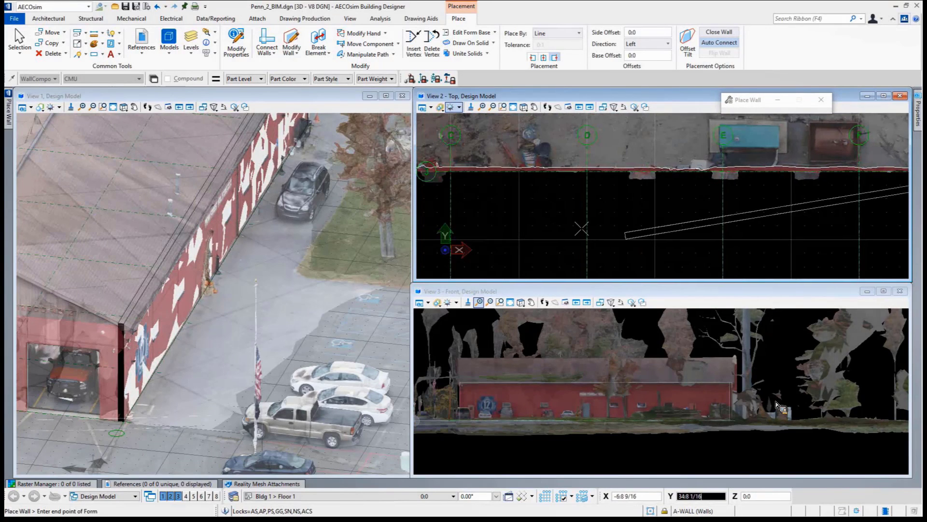
{"action": "middle_click_drag", "start_coordinate": [469, 206], "coordinate": [759, 209]}
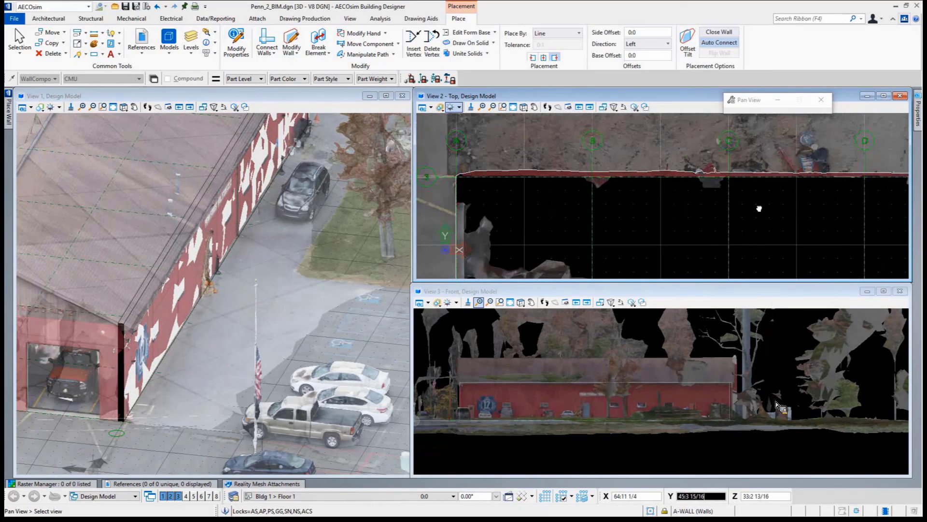
{"action": "scroll", "coordinate": [466, 164], "scroll_direction": "up", "scroll_amount": 3}
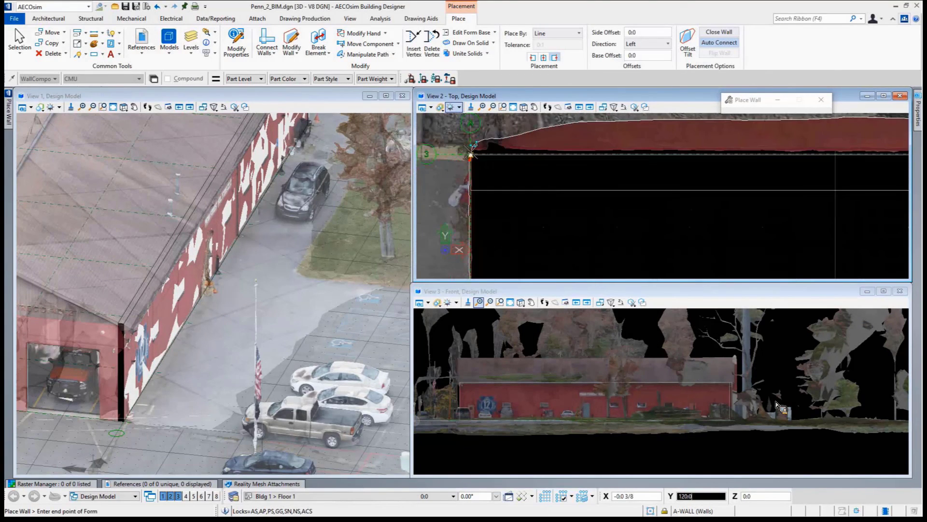
{"action": "scroll", "coordinate": [472, 154], "scroll_direction": "down", "scroll_amount": 3}
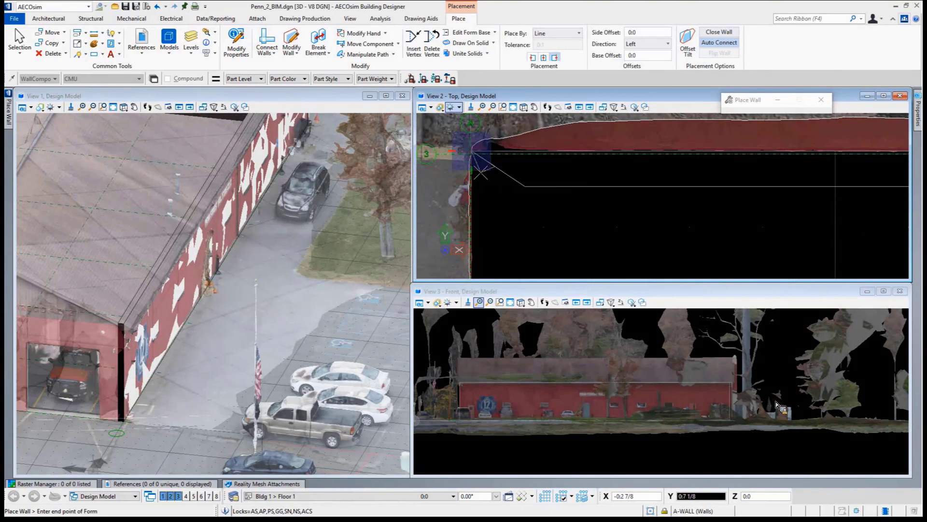
{"action": "scroll", "coordinate": [512, 231], "scroll_direction": "down", "scroll_amount": 4}
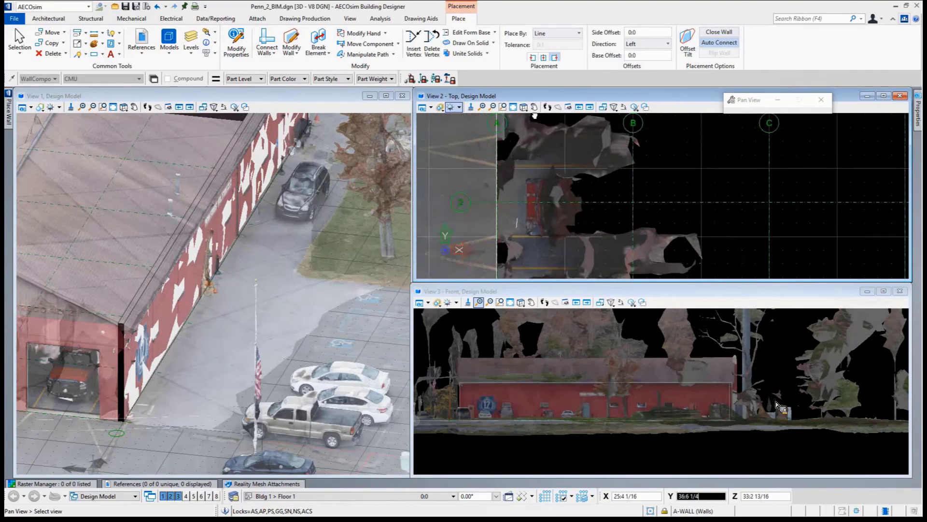
{"action": "scroll", "coordinate": [514, 227], "scroll_direction": "up", "scroll_amount": 5}
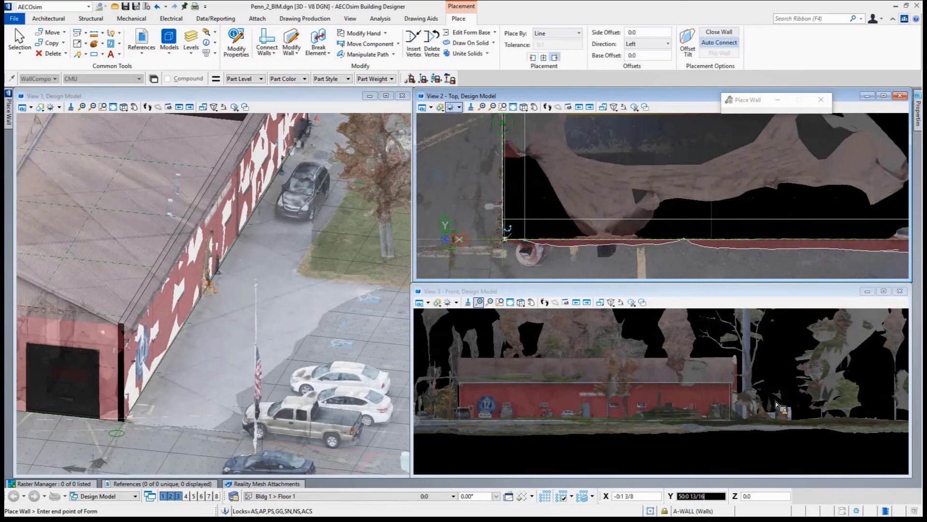
{"action": "scroll", "coordinate": [503, 238], "scroll_direction": "up", "scroll_amount": 2}
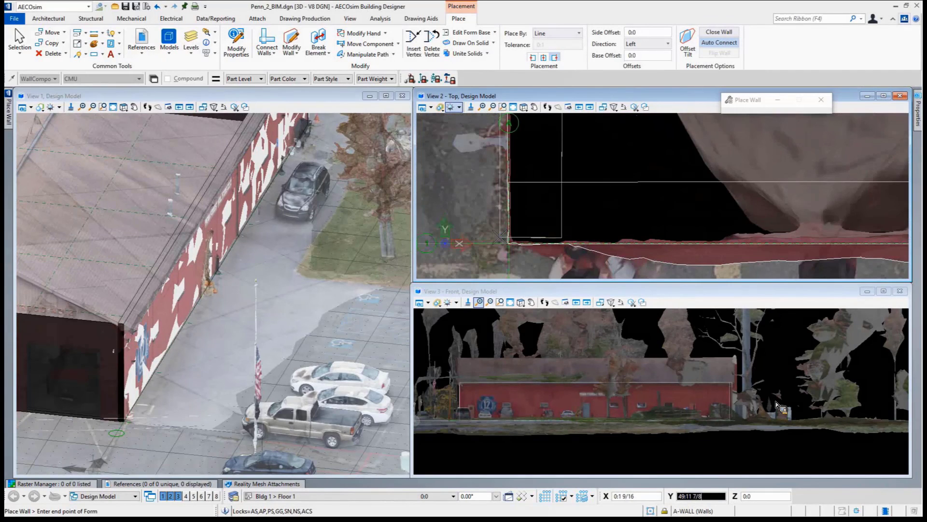
Close the wall at the grid A corner and orbit View 1 above the building
{"action": "left_click", "coordinate": [502, 238]}
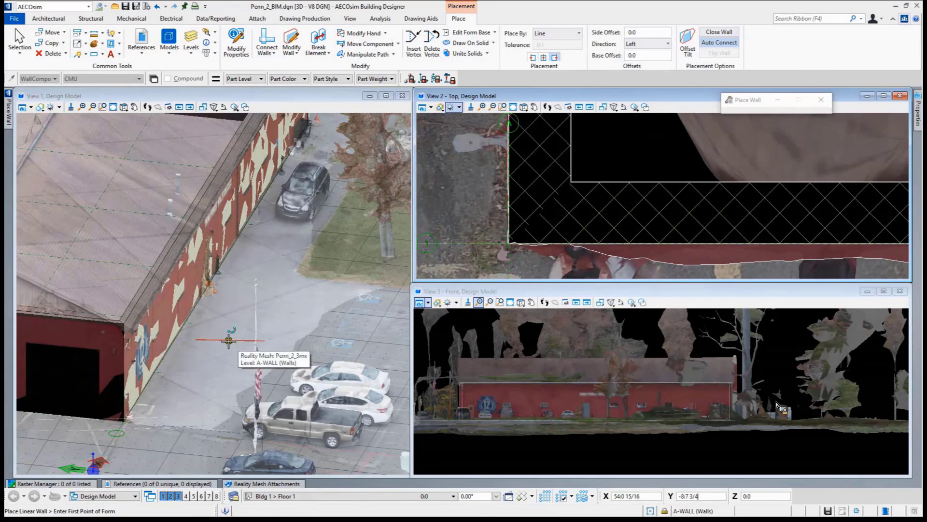
{"action": "mouse_move", "coordinate": [228, 338]}
{"action": "middle_mouse_down", "text": "shift"}
{"action": "mouse_move", "coordinate": [194, 359]}
{"action": "mouse_move", "coordinate": [224, 345]}
{"action": "middle_mouse_up", "text": "shift"}
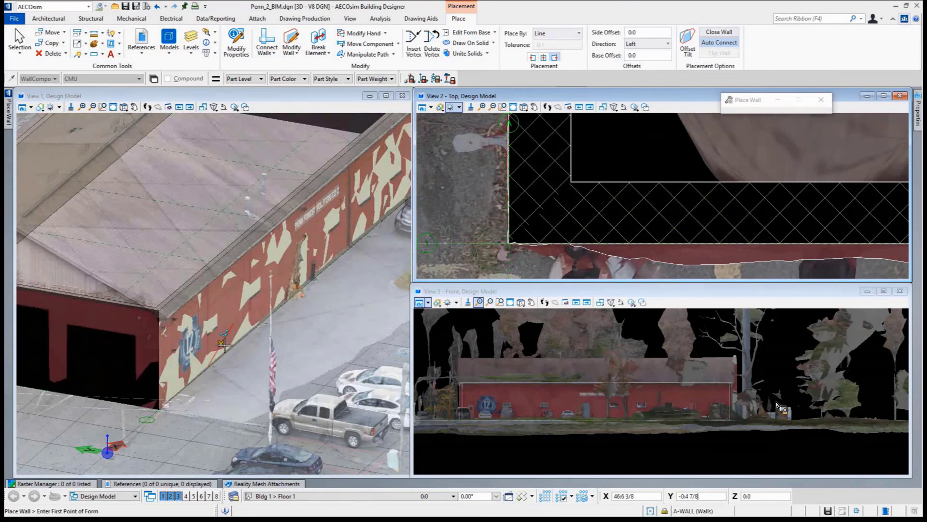
{"action": "scroll", "coordinate": [224, 345], "scroll_direction": "up", "scroll_amount": 2}
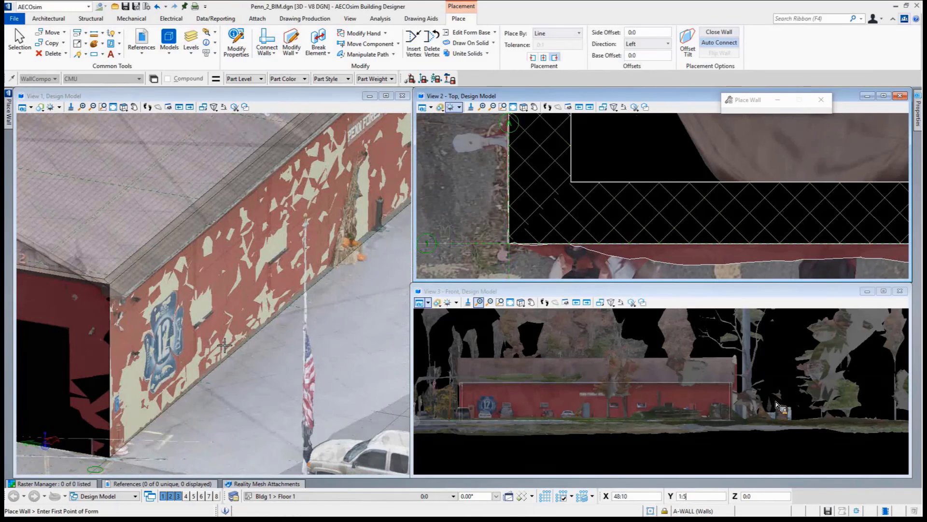
Hide the reality mesh and orbit around the bare new walls
{"action": "left_click", "coordinate": [264, 484]}
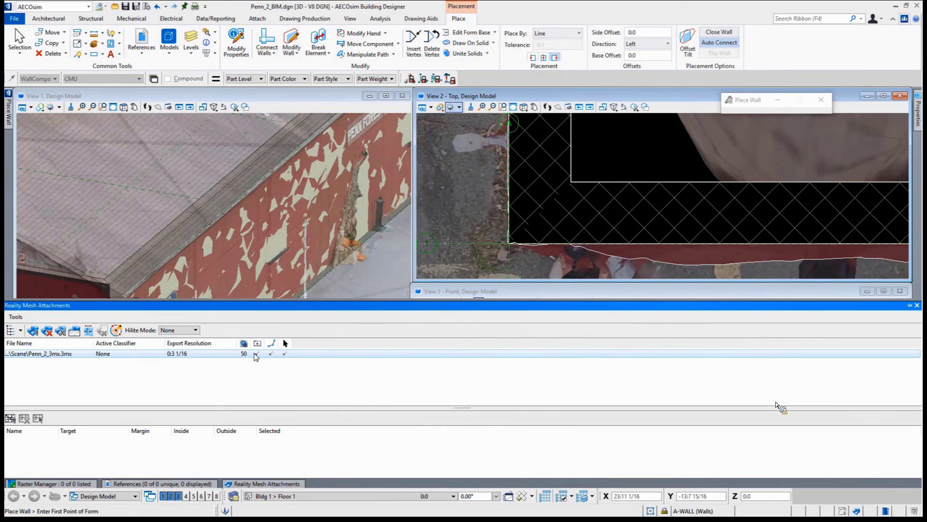
{"action": "left_click", "coordinate": [256, 354]}
{"action": "scroll", "coordinate": [193, 323], "scroll_direction": "up", "scroll_amount": 5}
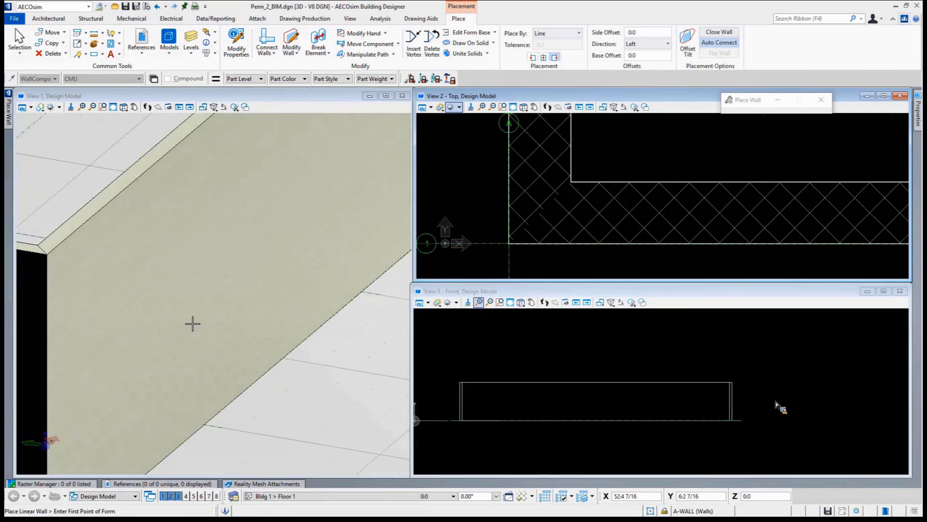
{"action": "middle_click_drag", "start_coordinate": [178, 348], "coordinate": [190, 342], "text": "shift"}
{"action": "scroll", "coordinate": [203, 334], "scroll_direction": "up", "scroll_amount": 3}
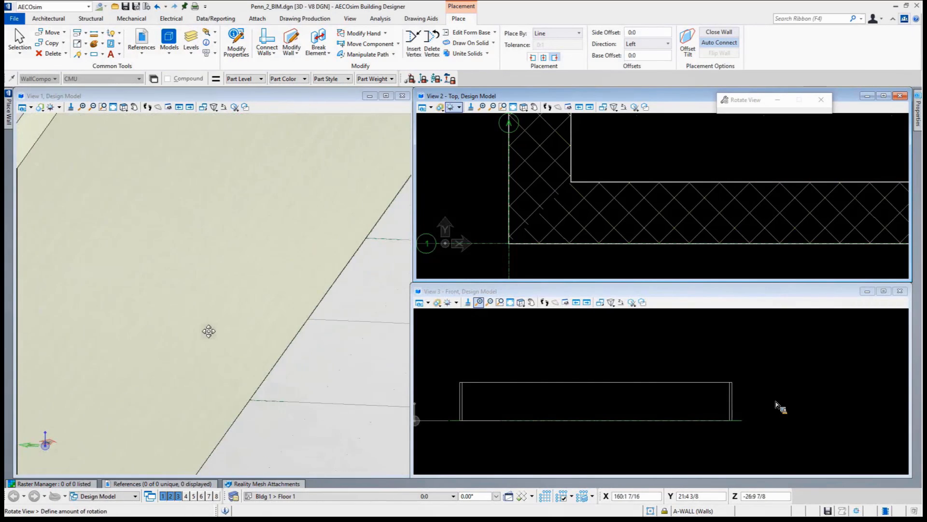
{"action": "right_click", "coordinate": [184, 315]}
{"action": "scroll", "coordinate": [185, 315], "scroll_direction": "down", "scroll_amount": 5}
{"action": "scroll", "coordinate": [185, 315], "scroll_direction": "down", "scroll_amount": 3}
{"action": "middle_click_drag", "start_coordinate": [174, 306], "coordinate": [260, 330]}
Redisplay the reality mesh and view the walls from a higher angle
{"action": "left_click", "coordinate": [266, 483]}
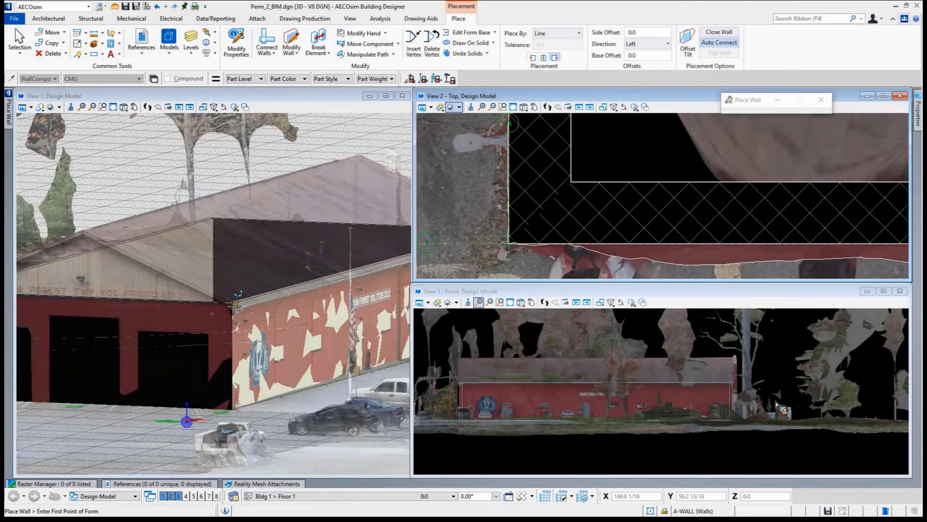
{"action": "middle_click_drag", "start_coordinate": [235, 305], "coordinate": [218, 329], "text": "shift"}
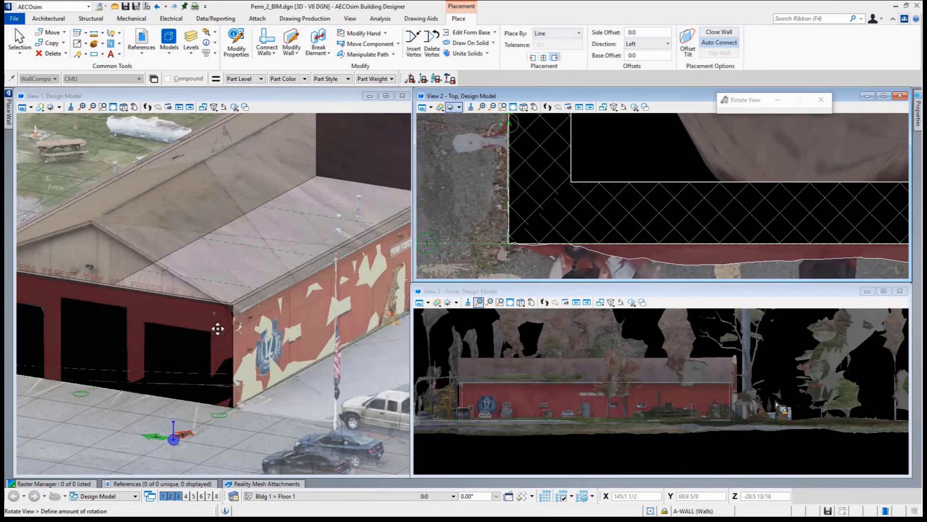
{"action": "scroll", "coordinate": [535, 202], "scroll_direction": "down", "scroll_amount": 5}
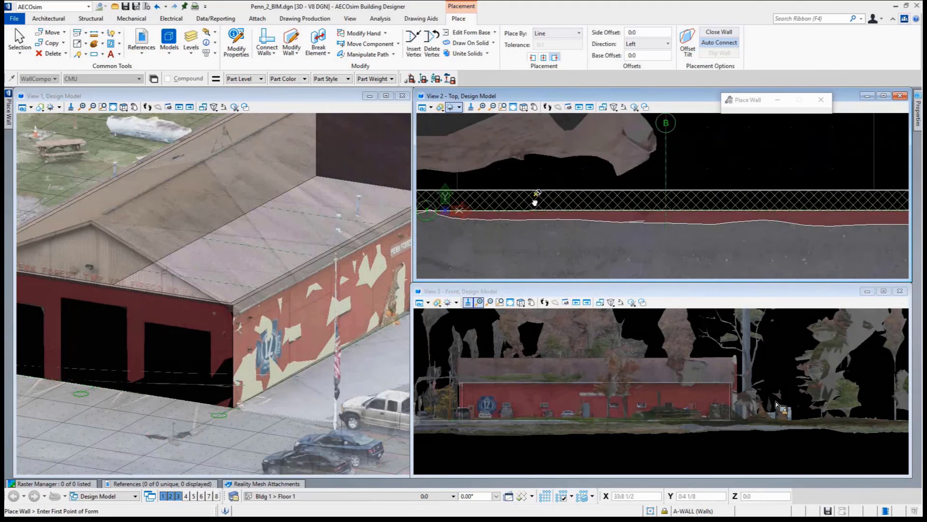
{"action": "scroll", "coordinate": [535, 202], "scroll_direction": "down", "scroll_amount": 3}
{"action": "scroll", "coordinate": [535, 202], "scroll_direction": "down", "scroll_amount": 2}
{"action": "scroll", "coordinate": [628, 368], "scroll_direction": "up", "scroll_amount": 3}
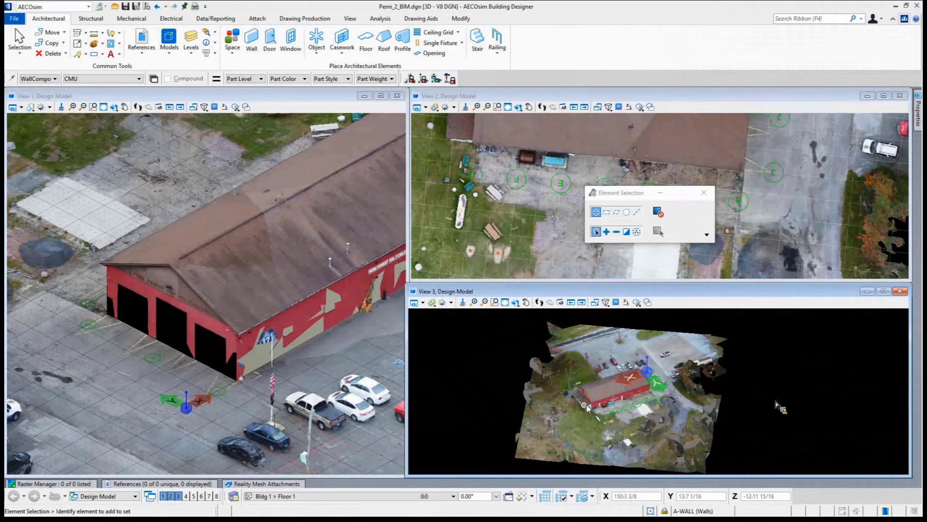
{"action": "scroll", "coordinate": [587, 407], "scroll_direction": "up", "scroll_amount": 5}
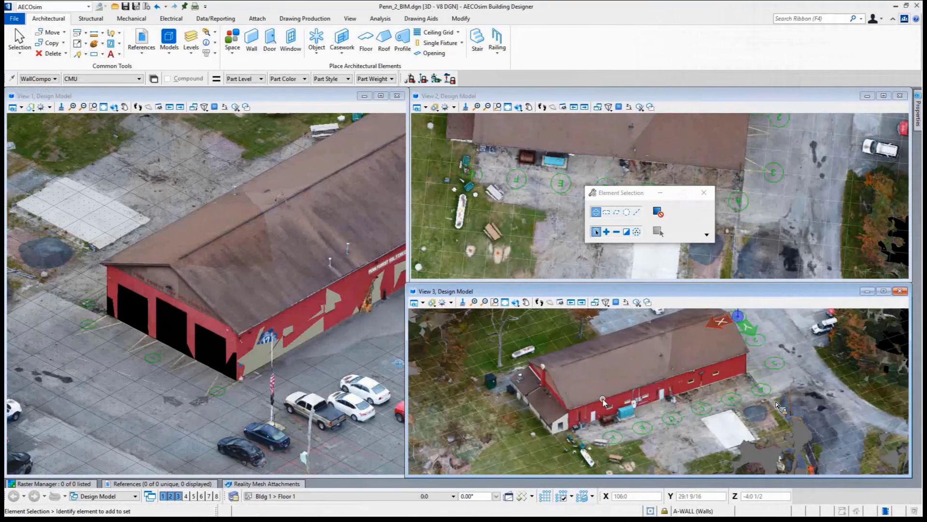
{"action": "left_click", "coordinate": [514, 302]}
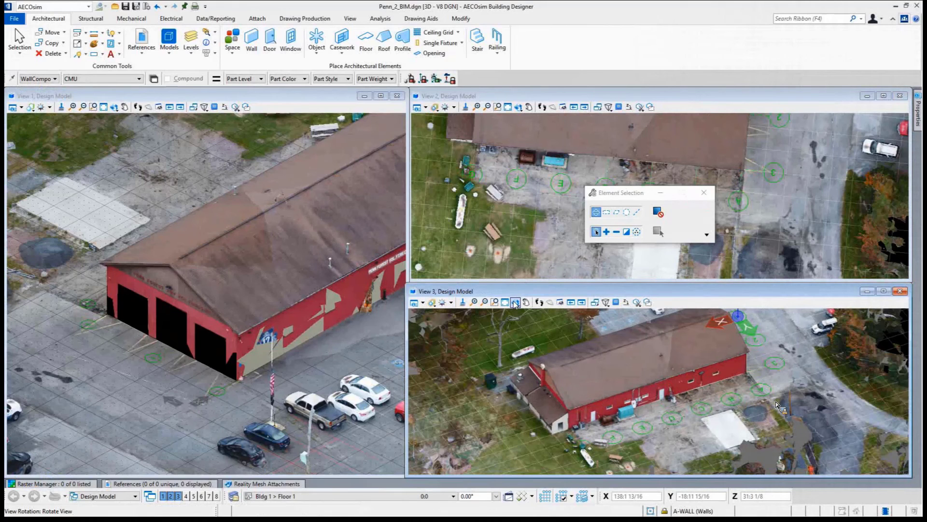
{"action": "left_click", "coordinate": [515, 303]}
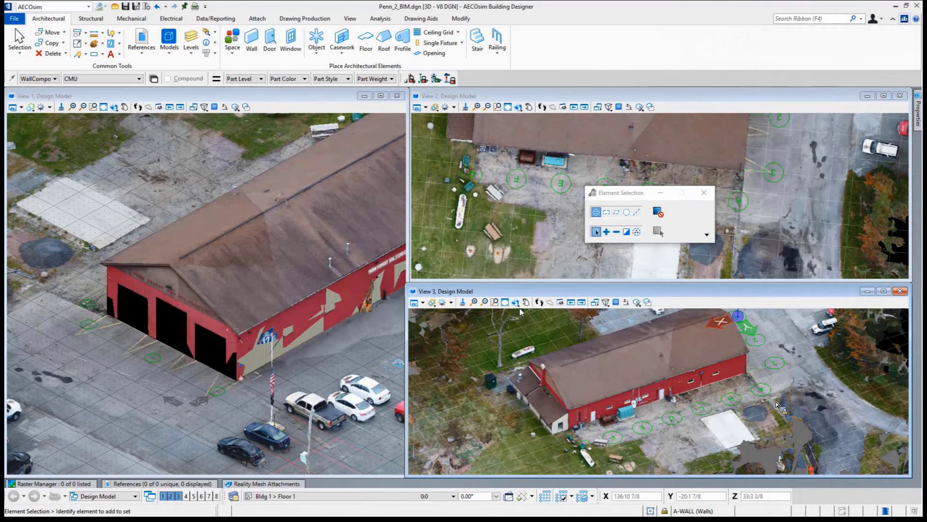
{"action": "left_click", "coordinate": [515, 302]}
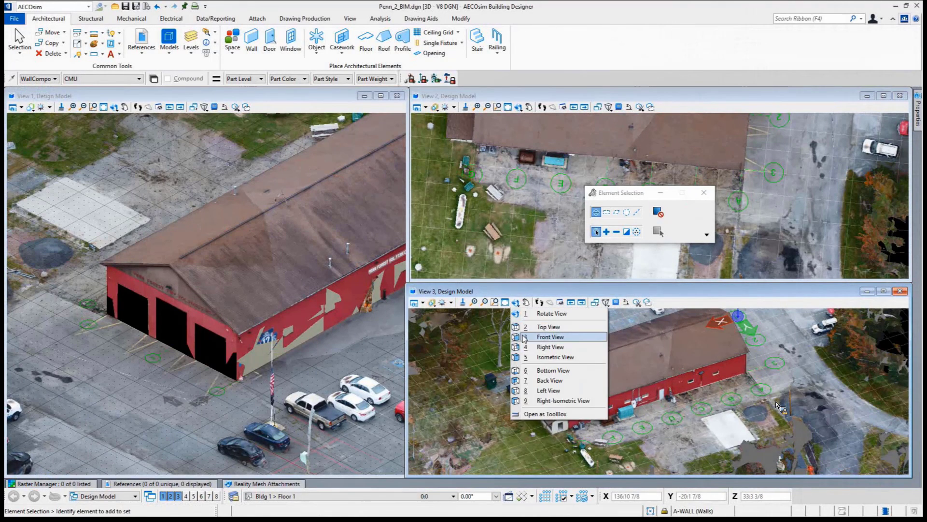
{"action": "left_click", "coordinate": [546, 381]}
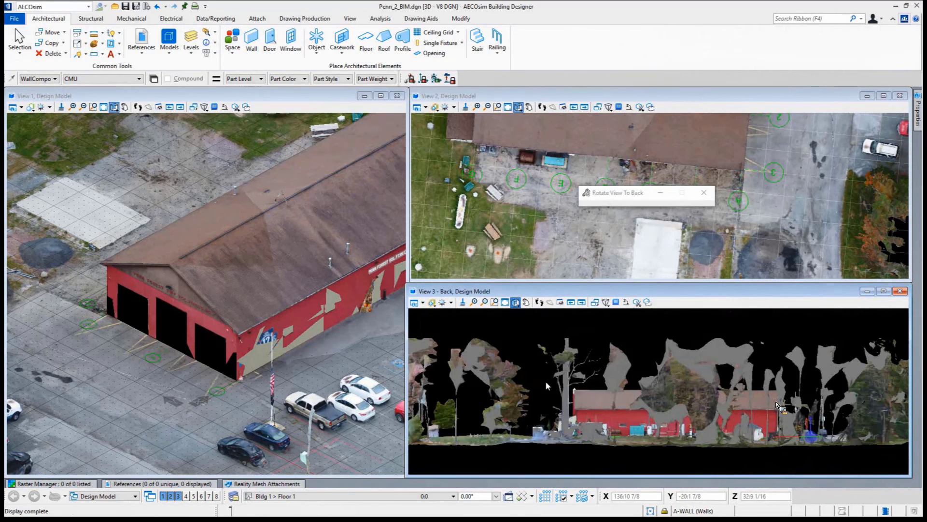
{"action": "right_click", "coordinate": [583, 310]}
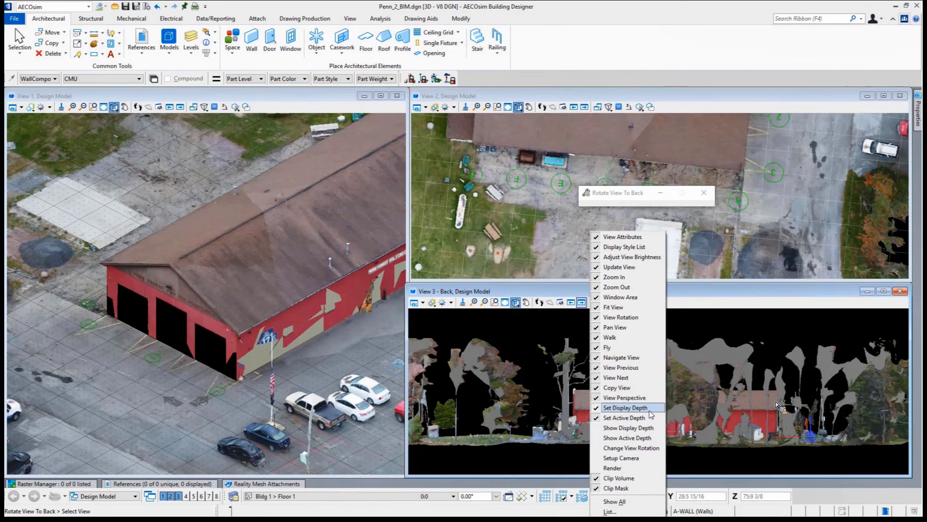
{"action": "left_click", "coordinate": [708, 300]}
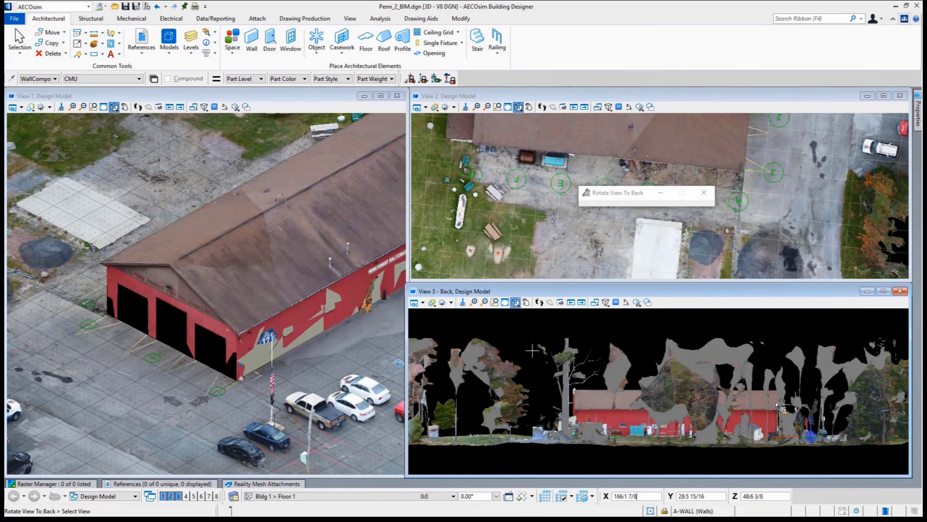
Clip View 3's display depth with front and back planes around the red rear wall
{"action": "left_click", "coordinate": [616, 303]}
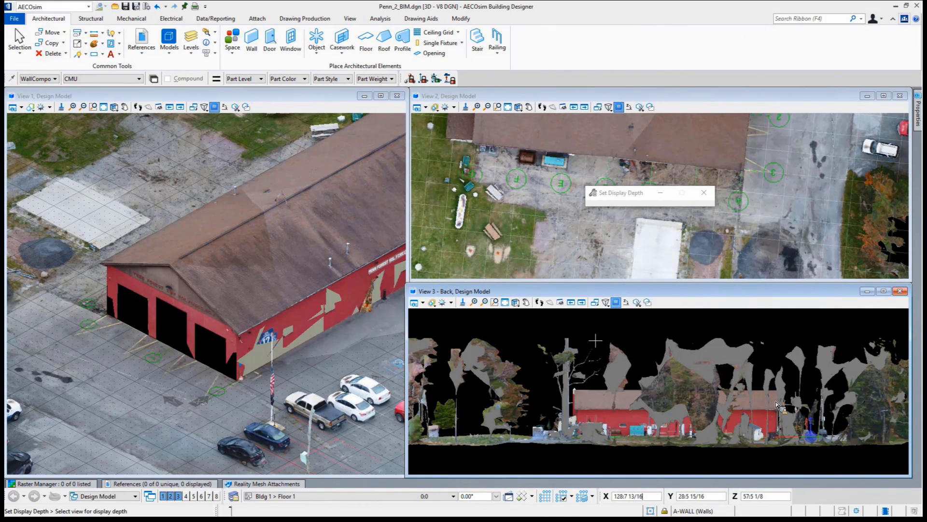
{"action": "left_click", "coordinate": [777, 405]}
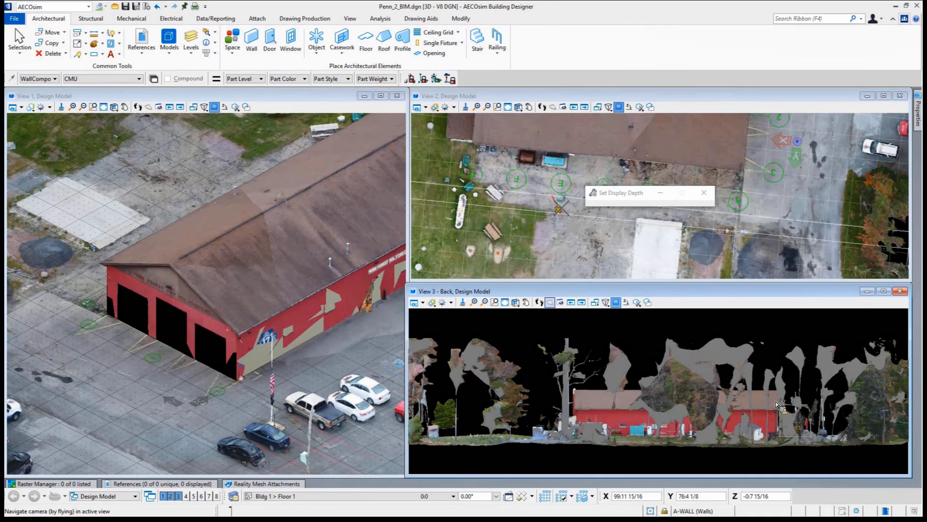
{"action": "left_click", "coordinate": [573, 185]}
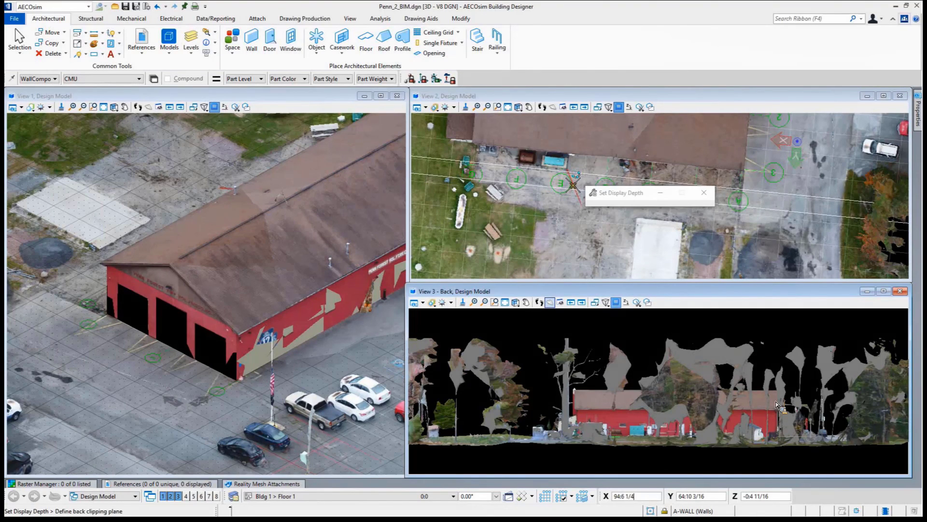
{"action": "left_click", "coordinate": [589, 130]}
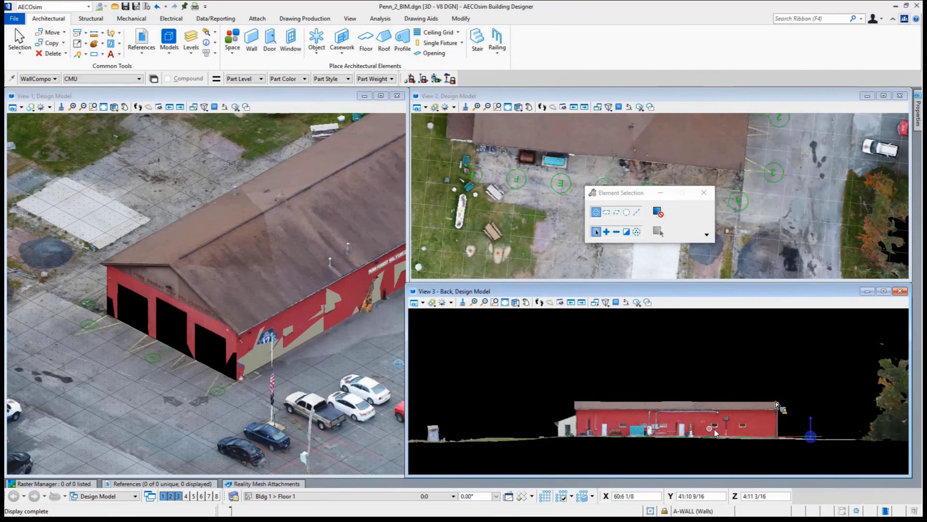
{"action": "scroll", "coordinate": [742, 440], "scroll_direction": "up", "scroll_amount": 3}
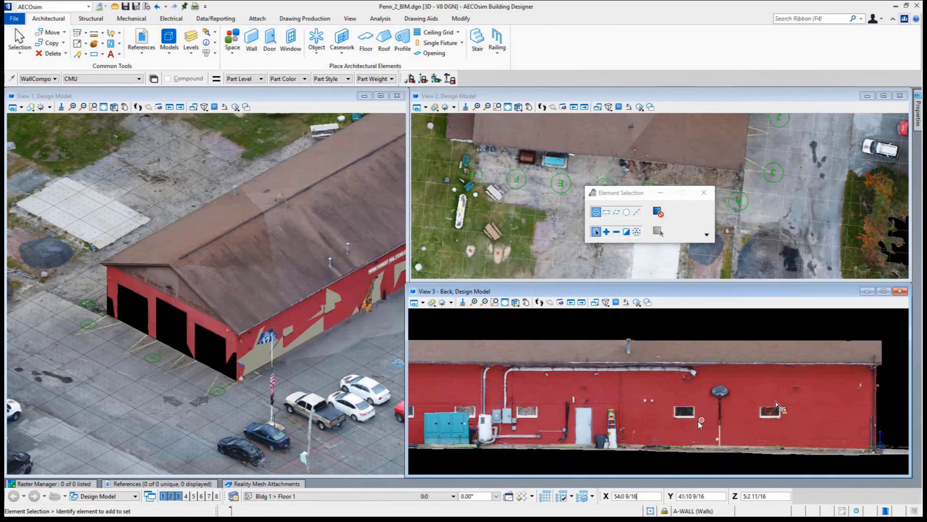
{"action": "scroll", "coordinate": [236, 371], "scroll_direction": "down", "scroll_amount": 2}
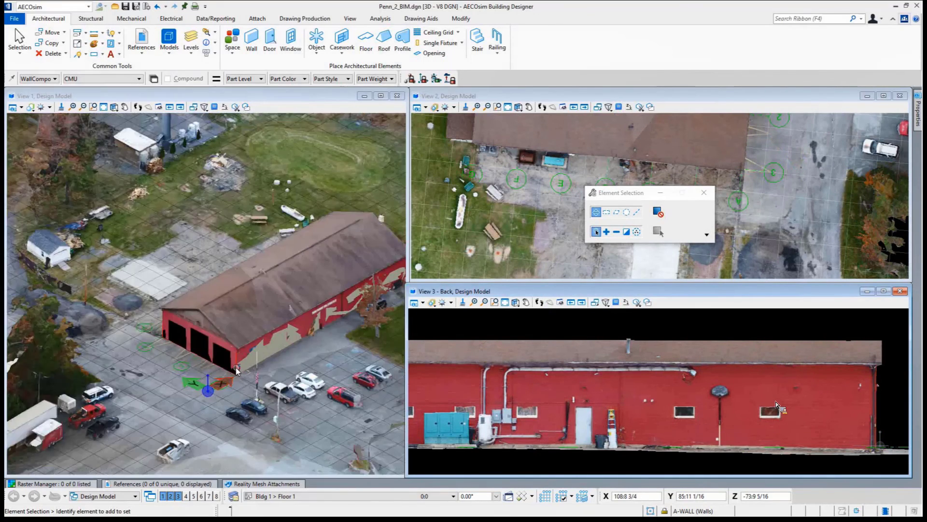
Measure the window's width corner to corner: 4' 1 1/2"
{"action": "mouse_move", "coordinate": [197, 354]}
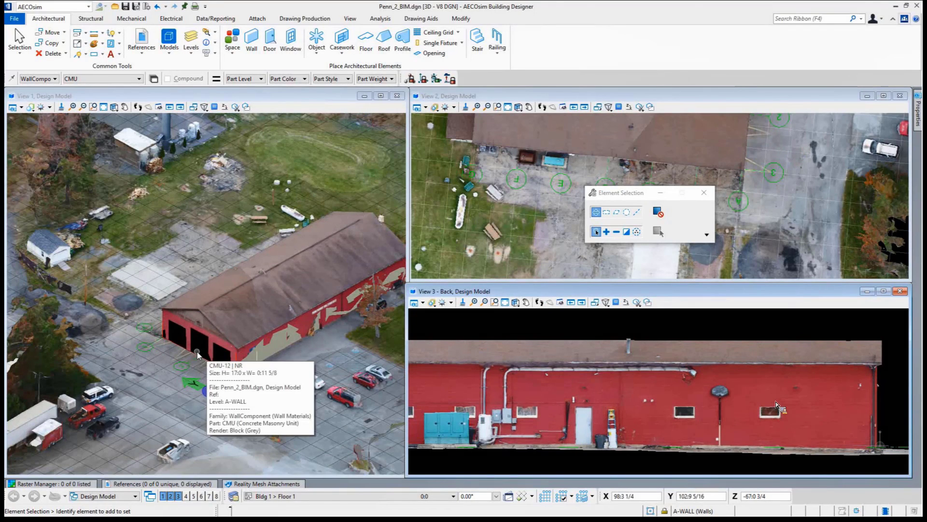
{"action": "left_click", "coordinate": [94, 34]}
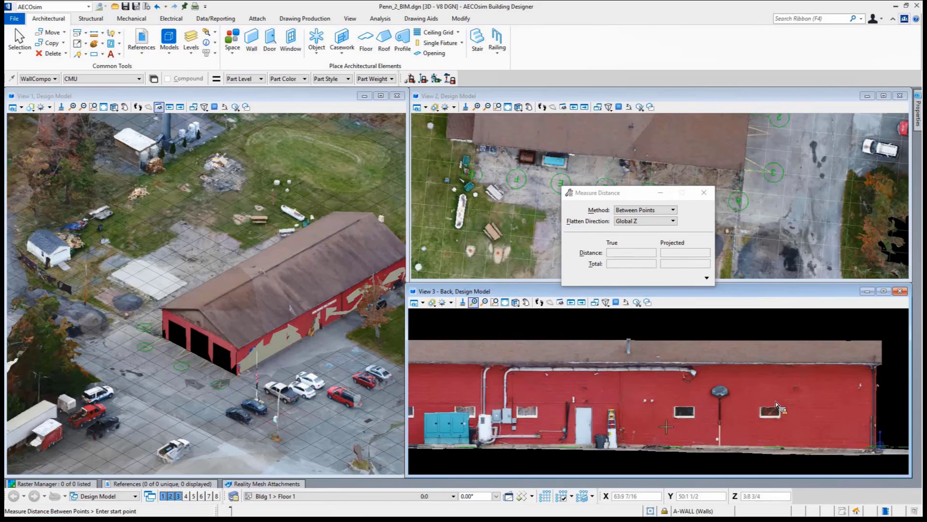
{"action": "scroll", "coordinate": [776, 401], "scroll_direction": "up", "scroll_amount": 3}
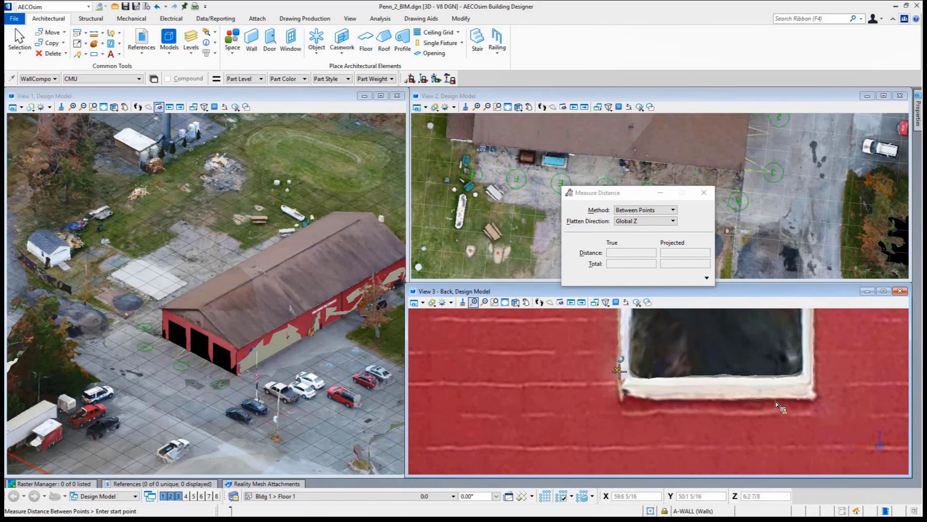
{"action": "left_click", "coordinate": [619, 370]}
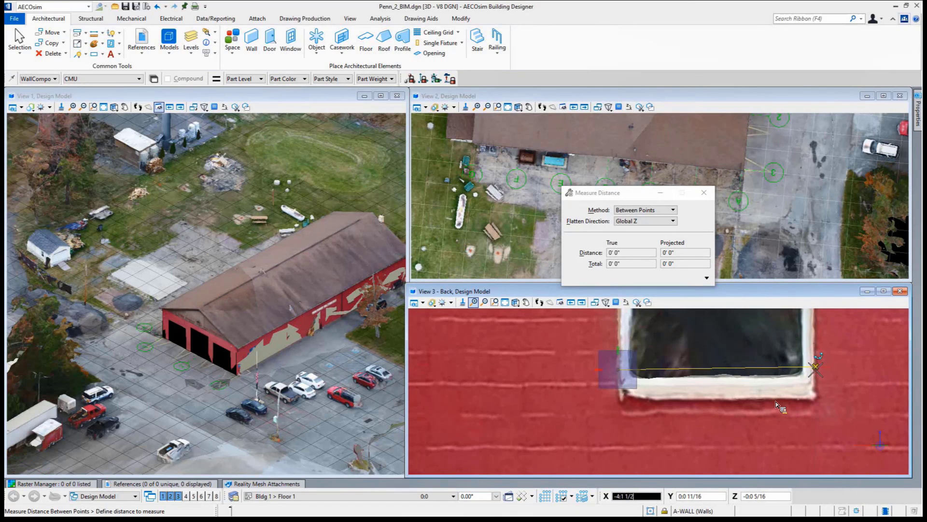
{"action": "left_click", "coordinate": [816, 368]}
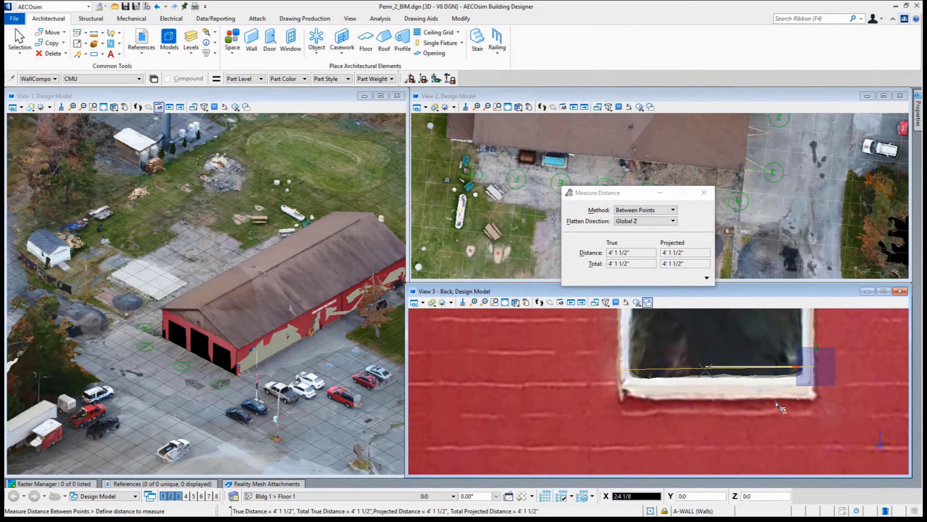
Measure the window's height from lower-left to upper-left corner (2' 2 1/16"), then reset
{"action": "middle_click_drag", "start_coordinate": [709, 363], "coordinate": [652, 433]}
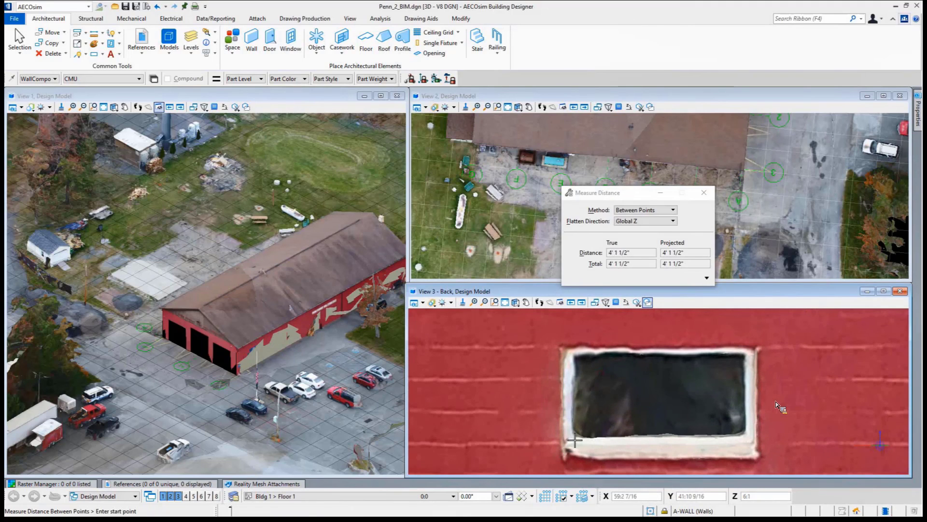
{"action": "left_click", "coordinate": [573, 445]}
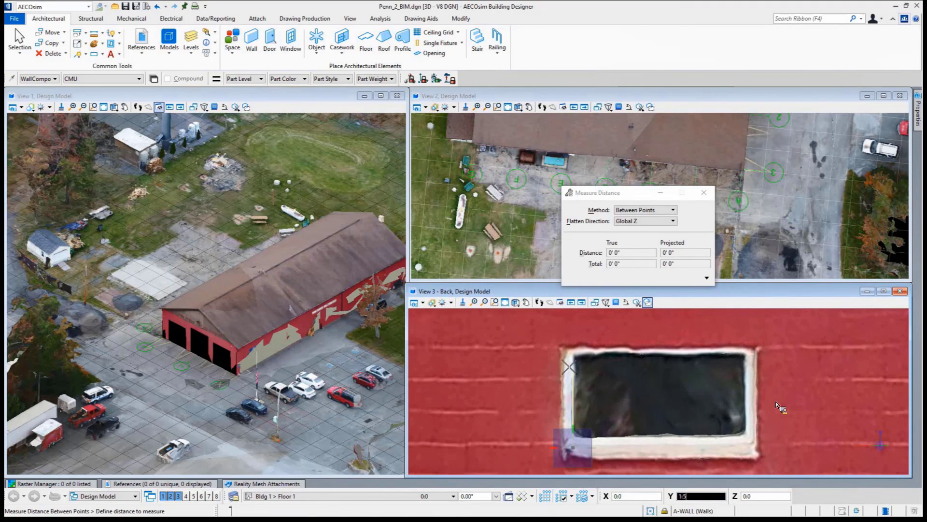
{"action": "left_click", "coordinate": [573, 344]}
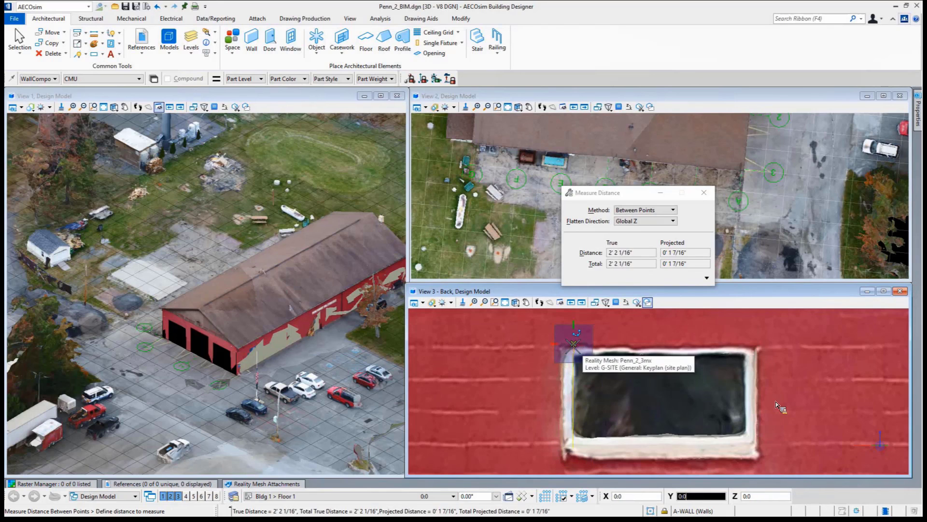
{"action": "right_click", "coordinate": [623, 393]}
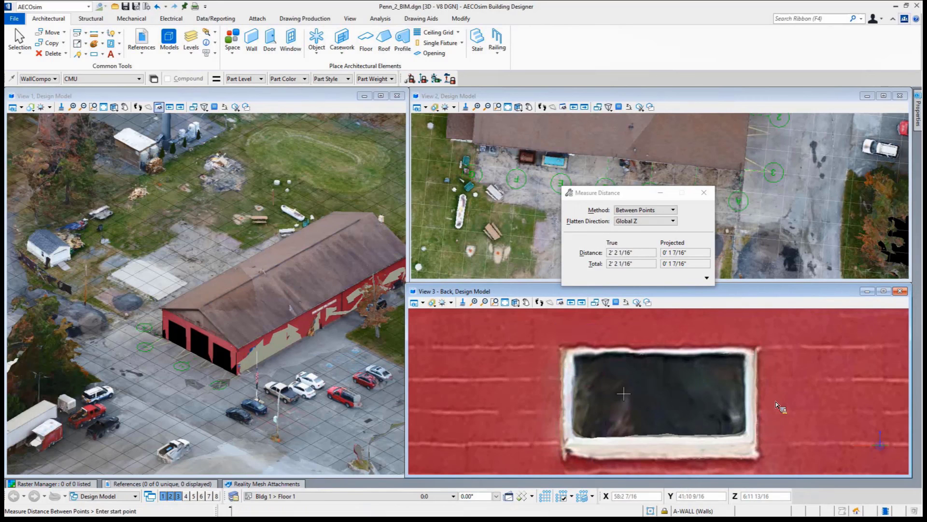
{"action": "scroll", "coordinate": [624, 393], "scroll_direction": "down", "scroll_amount": 2}
Measure from the window's lower-left corner to the ground with Z 0: 5' 7 1/8"
{"action": "left_click", "coordinate": [662, 373]}
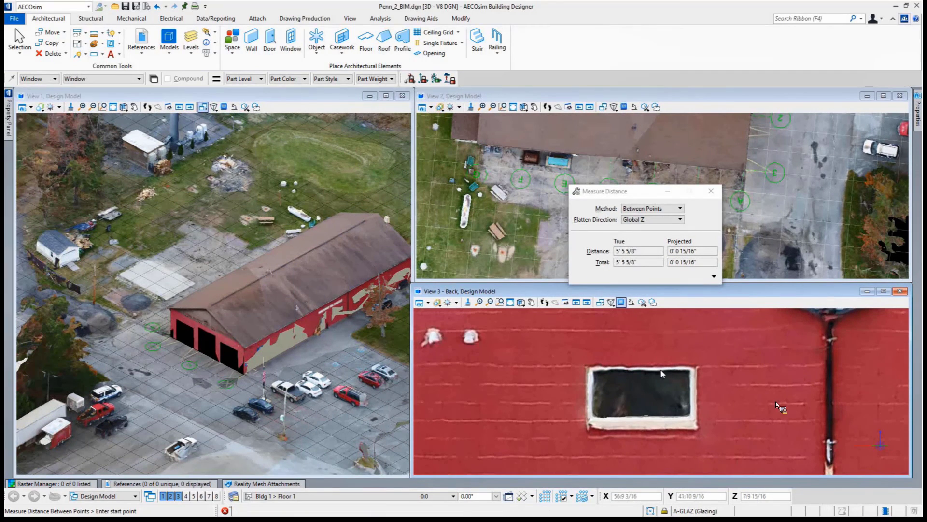
{"action": "scroll", "coordinate": [565, 376], "scroll_direction": "up", "scroll_amount": 2}
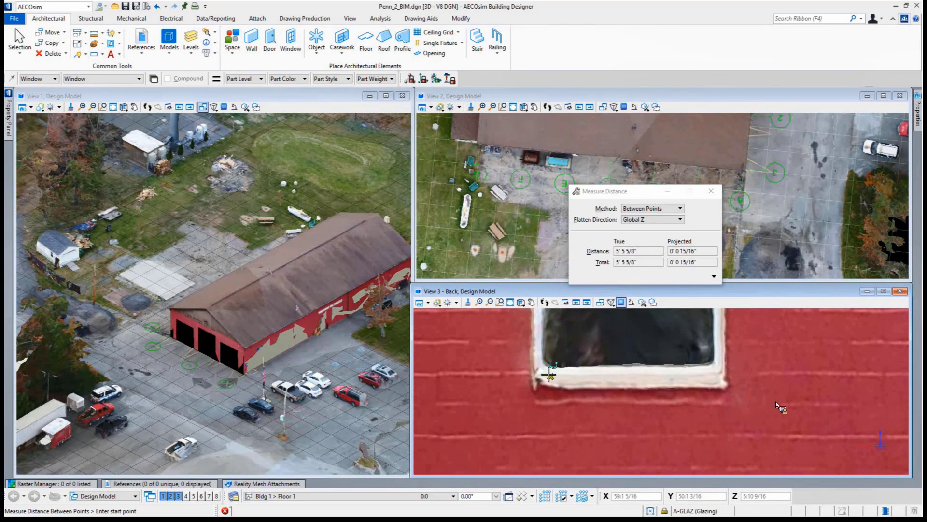
{"action": "left_click", "coordinate": [547, 375]}
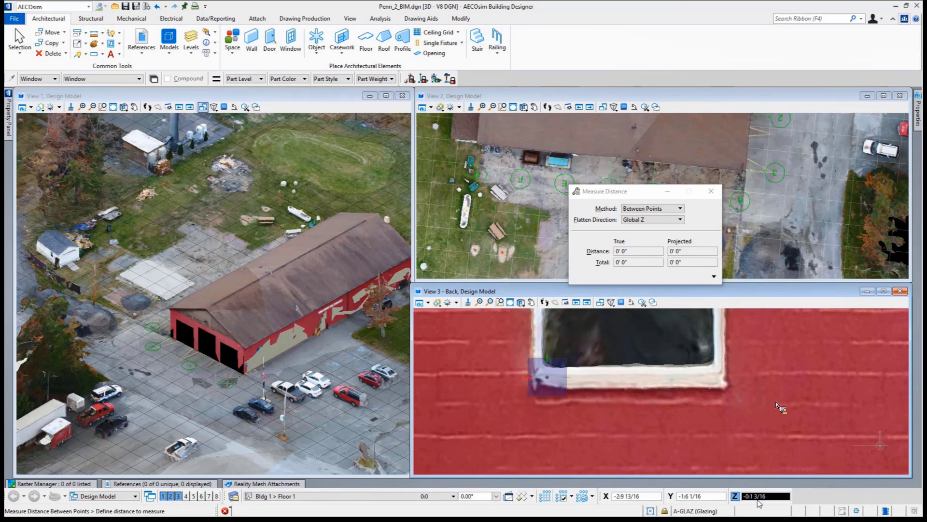
{"action": "type", "text": "0"}
{"action": "key", "text": "Return"}
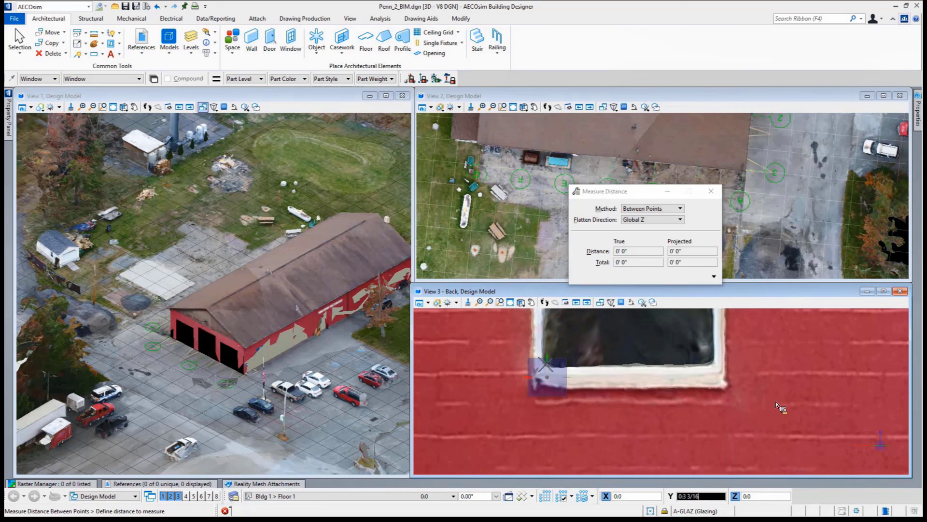
{"action": "scroll", "coordinate": [778, 407], "scroll_direction": "down", "scroll_amount": 2}
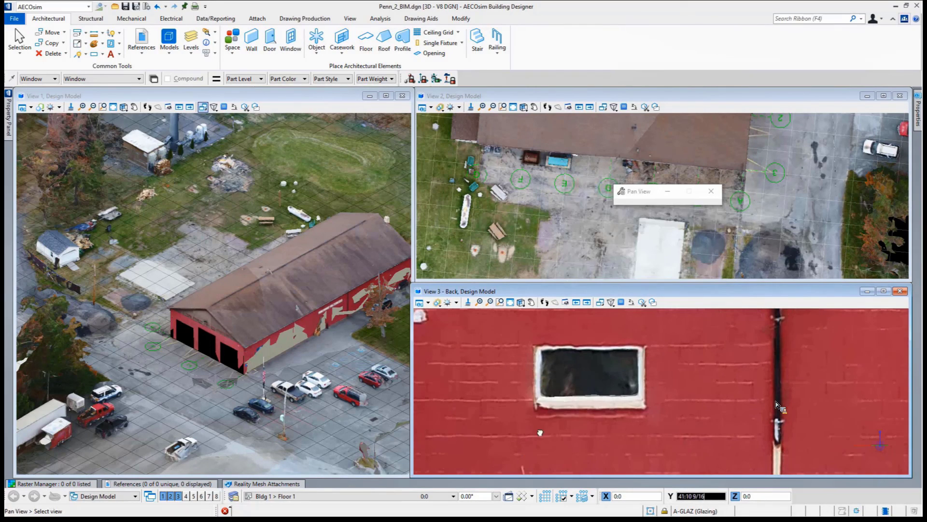
{"action": "scroll", "coordinate": [777, 408], "scroll_direction": "up", "scroll_amount": 2}
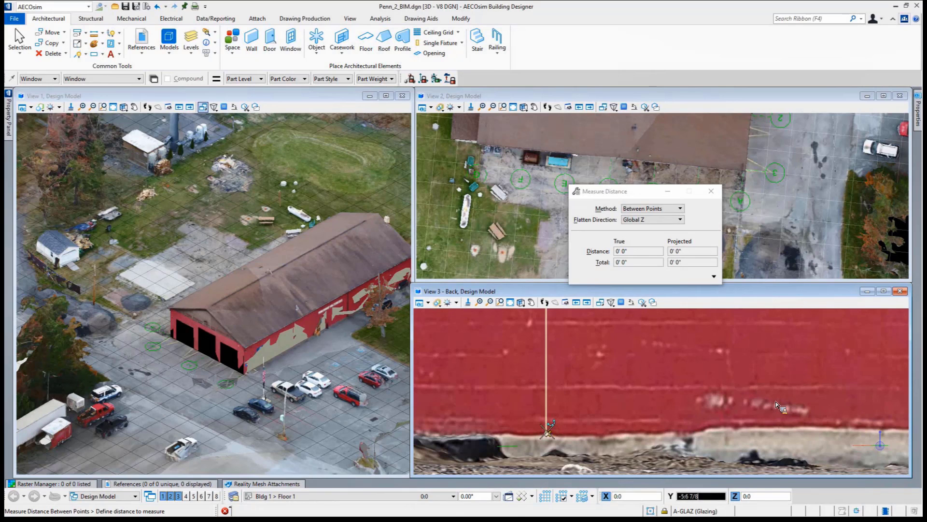
{"action": "left_click", "coordinate": [548, 430]}
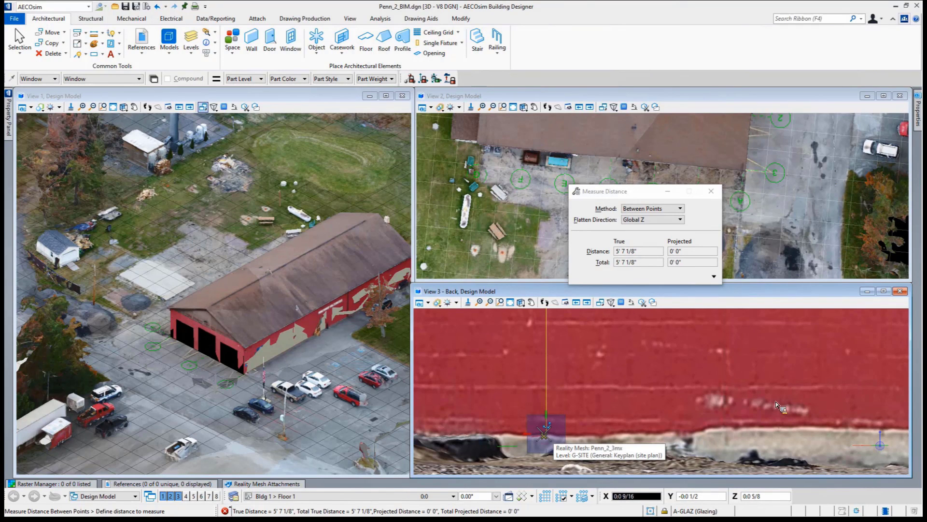
Reset the measuring tool and move the measurement results aside
{"action": "scroll", "coordinate": [778, 407], "scroll_direction": "down", "scroll_amount": 5}
{"action": "right_click", "coordinate": [778, 406]}
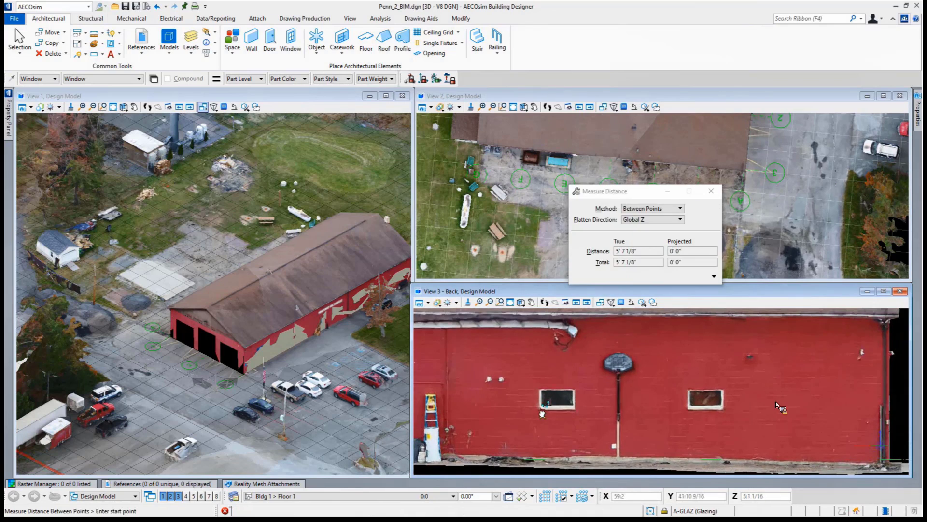
{"action": "scroll", "coordinate": [704, 437], "scroll_direction": "down", "scroll_amount": 3}
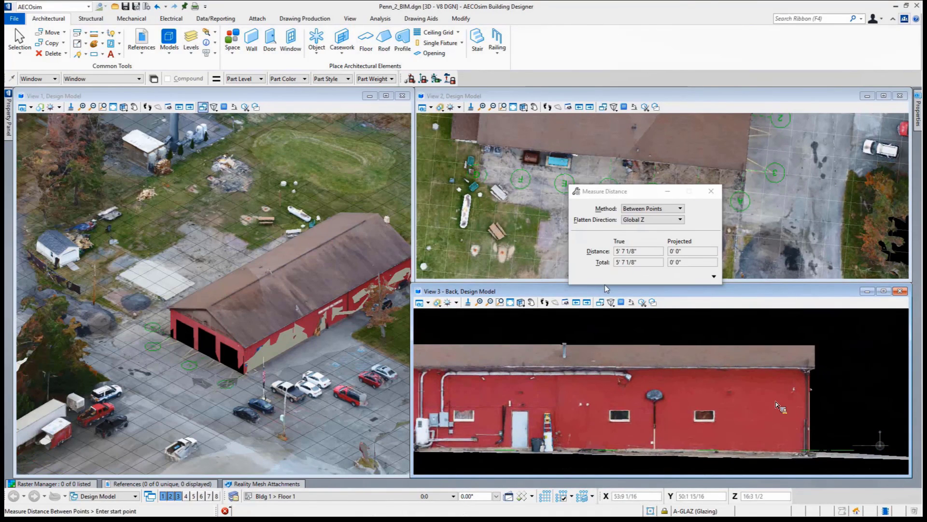
{"action": "left_click_drag", "start_coordinate": [613, 194], "coordinate": [784, 132]}
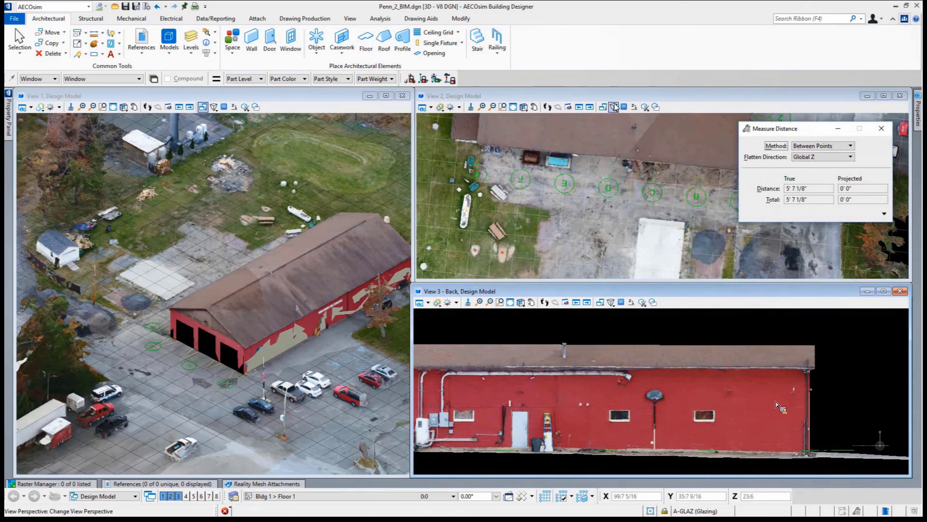
Create a fitted clip volume around the building with its top lowered to mid-wall
{"action": "left_click", "coordinate": [645, 107]}
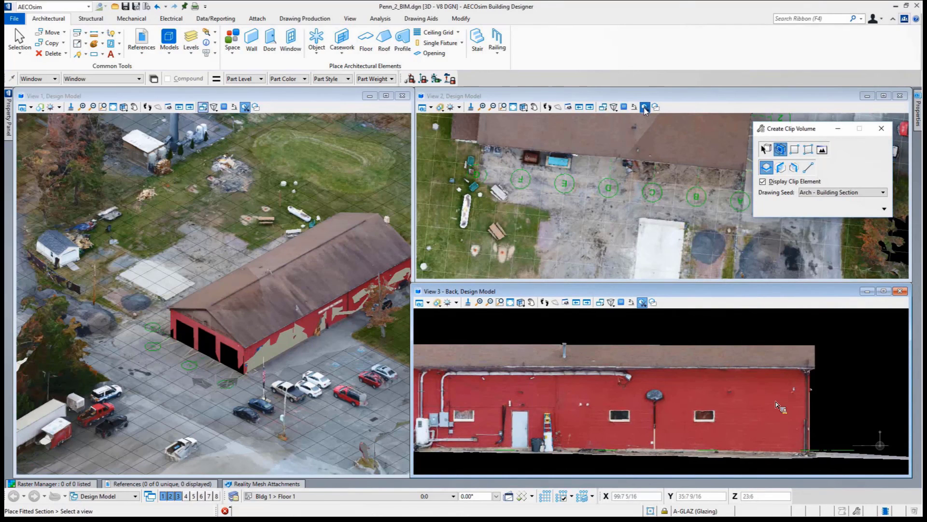
{"action": "left_click", "coordinate": [644, 175]}
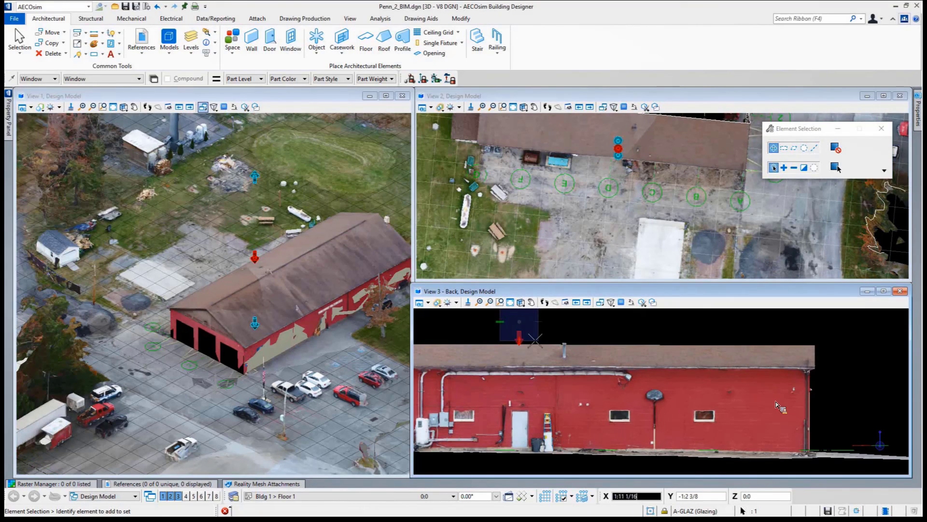
{"action": "left_click_drag", "start_coordinate": [535, 340], "coordinate": [631, 411]}
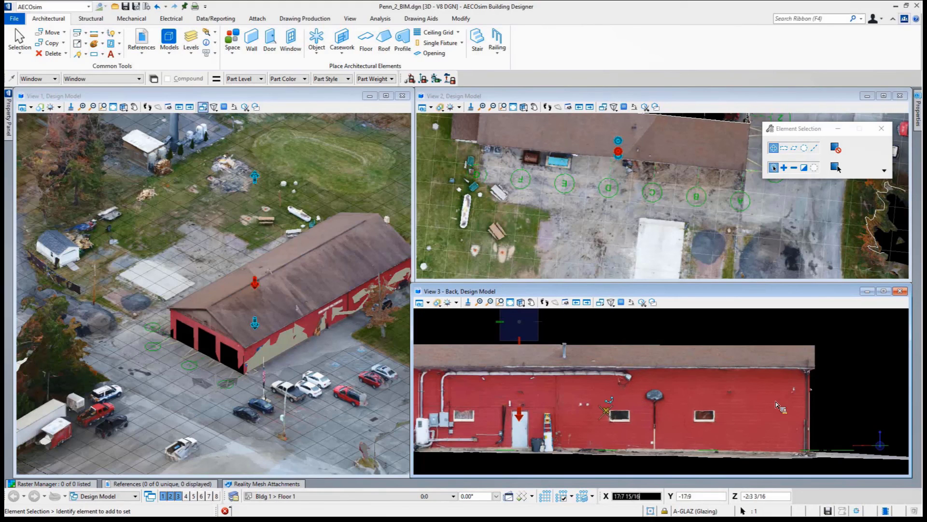
{"action": "left_click", "coordinate": [607, 414]}
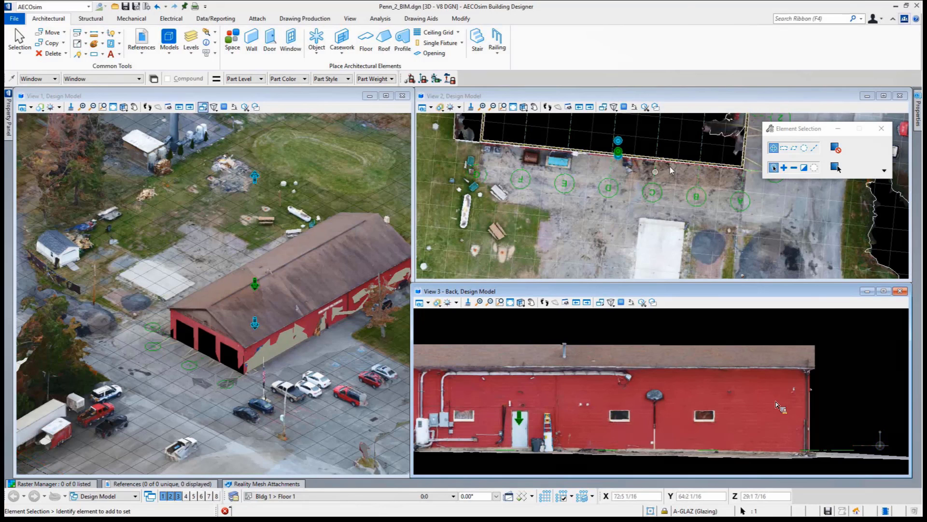
Pan View 2 along the wall and fence, then start the Place Window tool
{"action": "scroll", "coordinate": [672, 170], "scroll_direction": "up", "scroll_amount": 5}
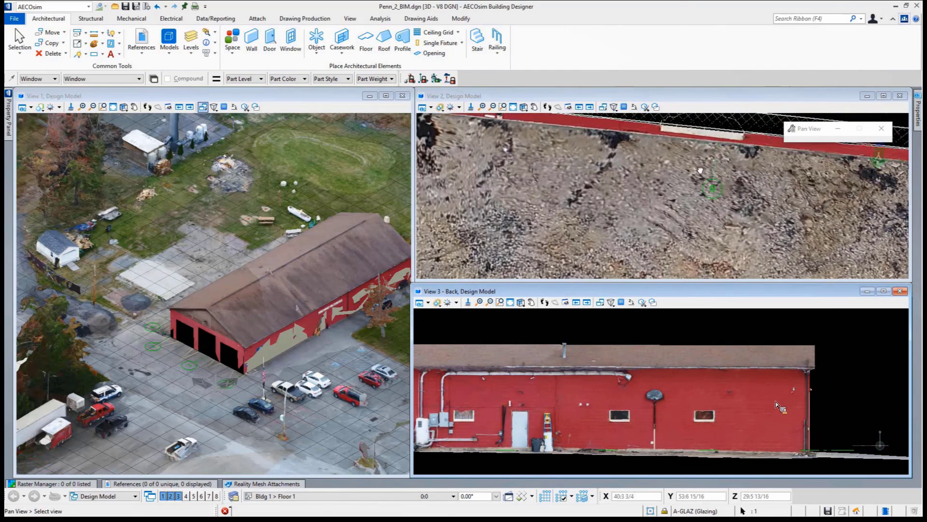
{"action": "middle_click_drag", "start_coordinate": [672, 170], "coordinate": [653, 225]}
{"action": "right_click", "coordinate": [650, 228]}
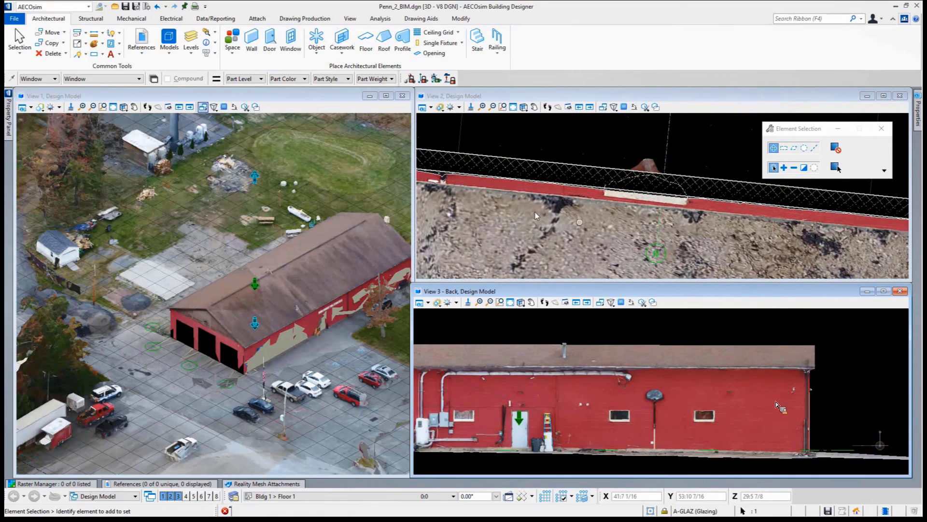
{"action": "left_click", "coordinate": [288, 42]}
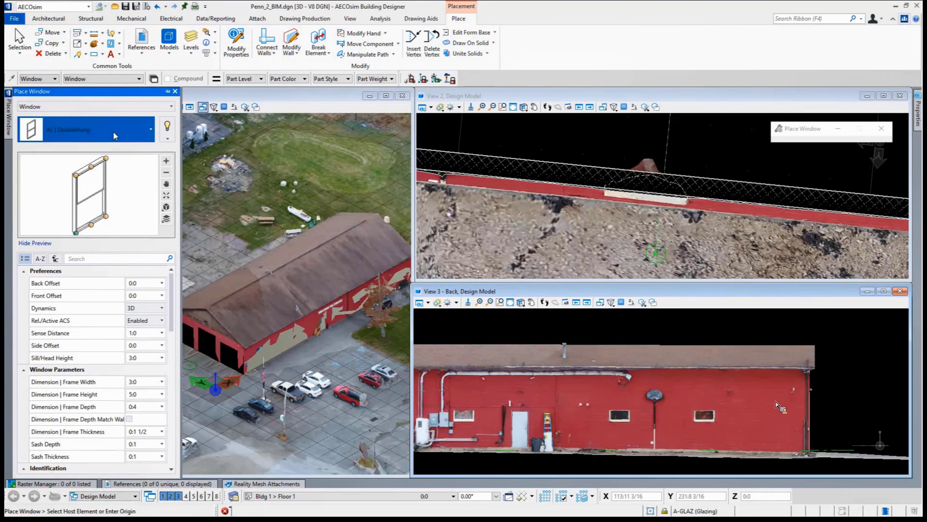
Choose the AL | Fixed window with 2:0 frame height and frame depth matching the wall
{"action": "left_click", "coordinate": [115, 133]}
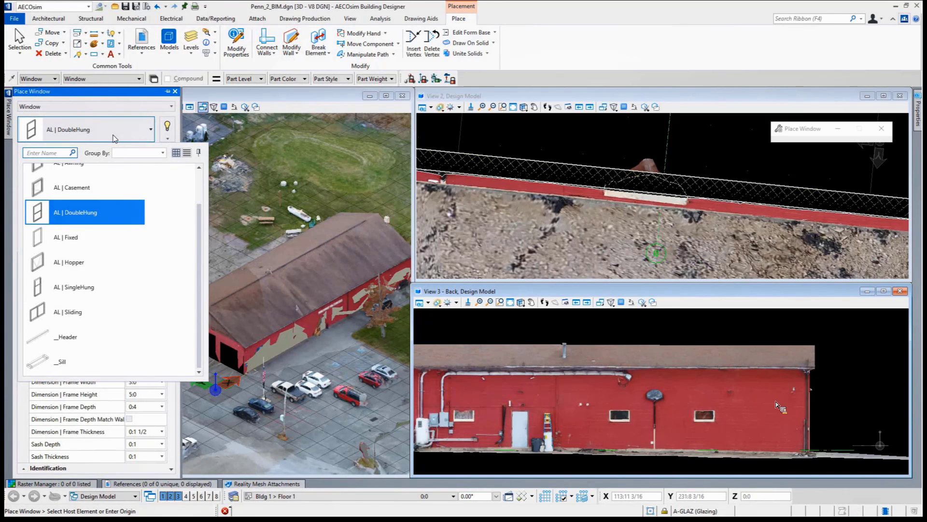
{"action": "left_click", "coordinate": [78, 238]}
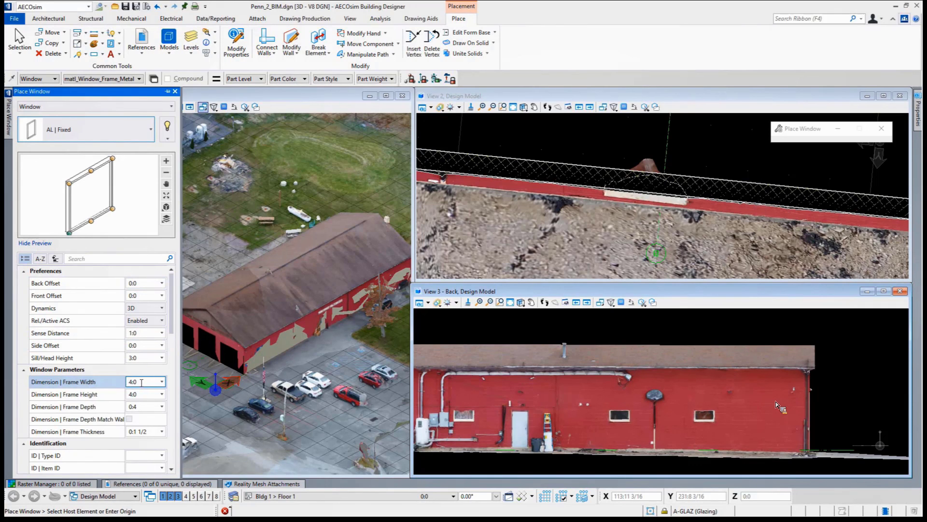
{"action": "left_click", "coordinate": [142, 395]}
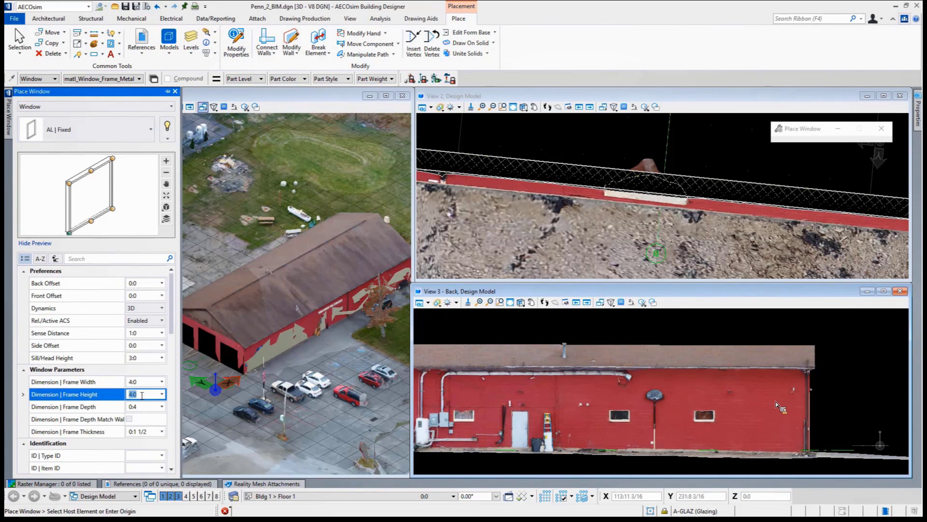
{"action": "type", "text": "2"}
{"action": "key", "text": "Return"}
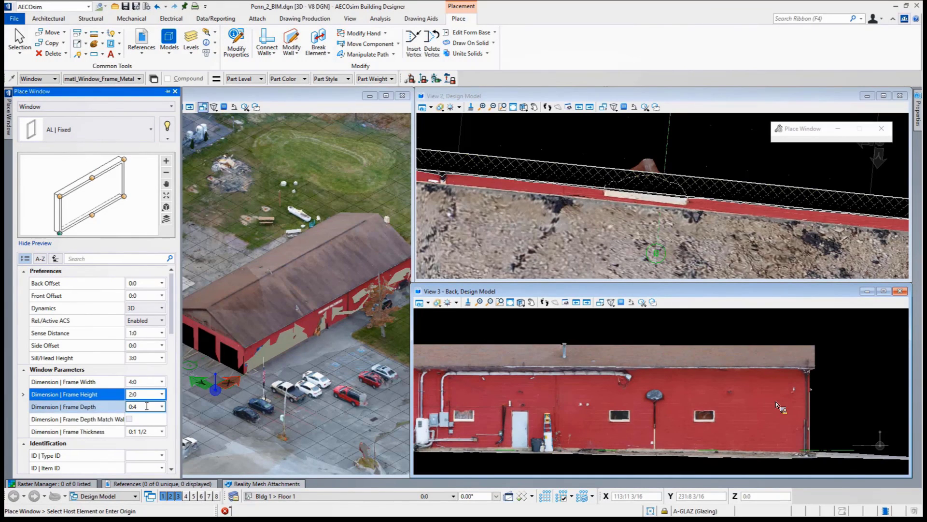
{"action": "left_click", "coordinate": [129, 419]}
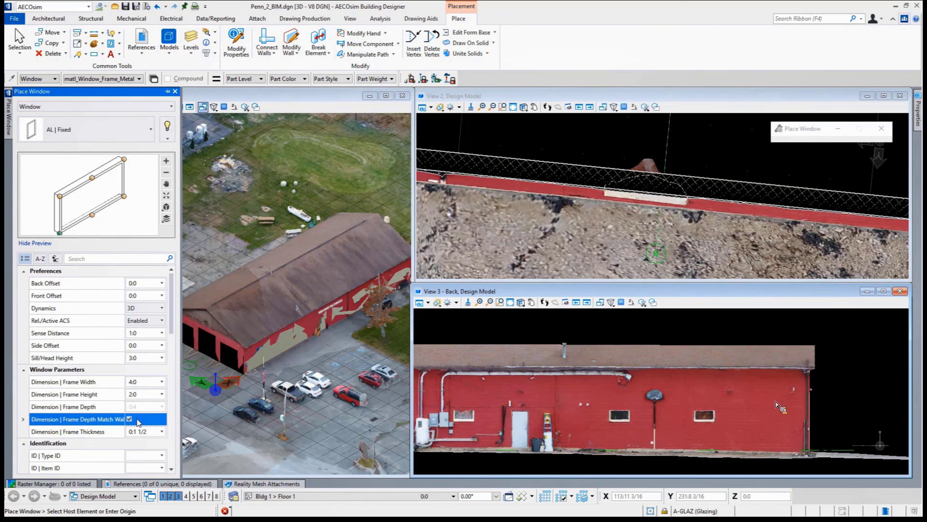
Place the 4' by 2' AL | Fixed window into the firehouse's rear CMU wall in View 2
{"action": "left_click_drag", "start_coordinate": [80, 224], "coordinate": [65, 225]}
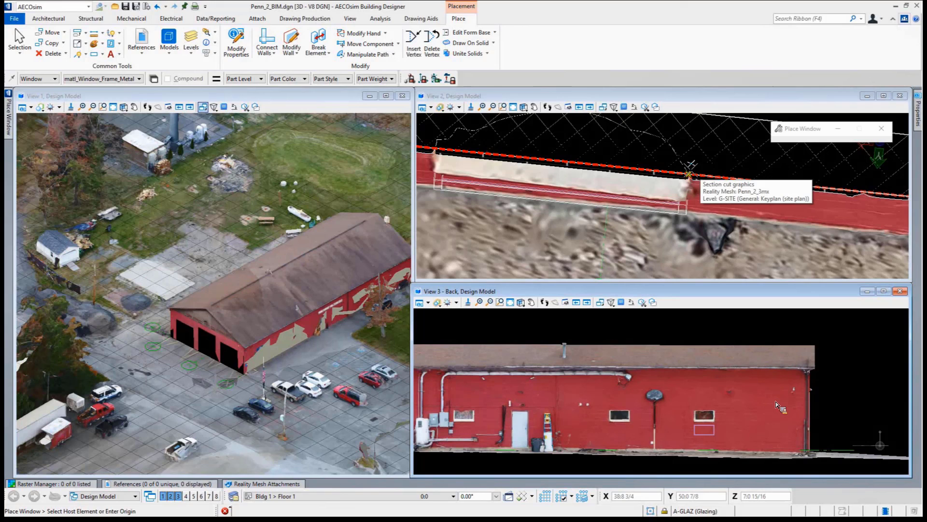
{"action": "left_click", "coordinate": [690, 170]}
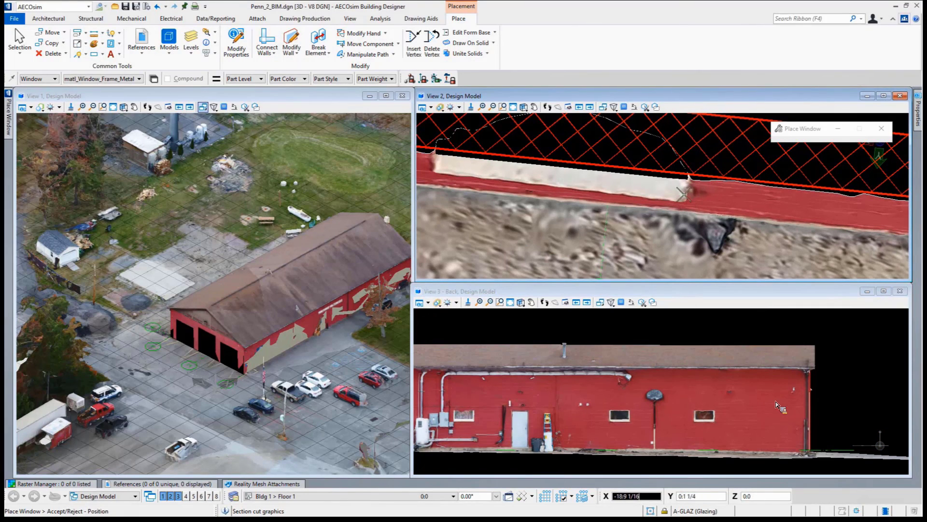
{"action": "scroll", "coordinate": [530, 183], "scroll_direction": "down", "scroll_amount": 3}
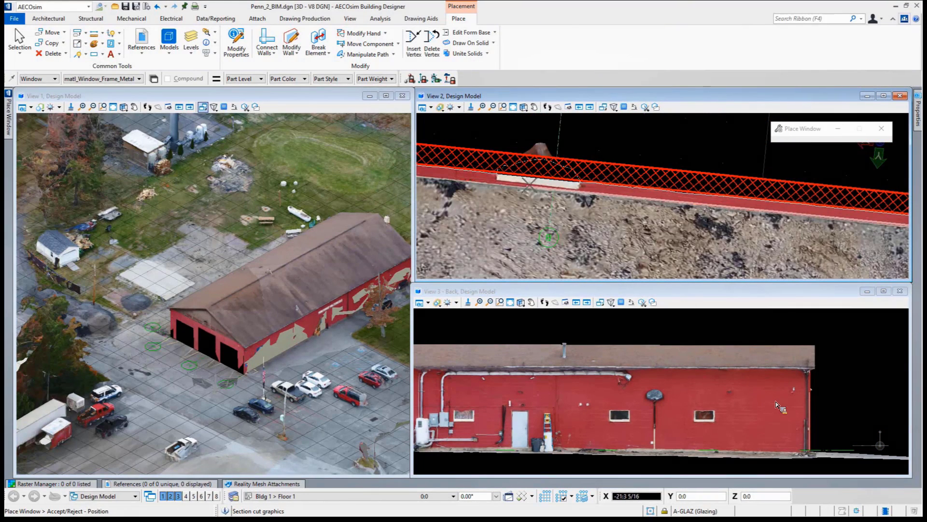
{"action": "left_click", "coordinate": [779, 408]}
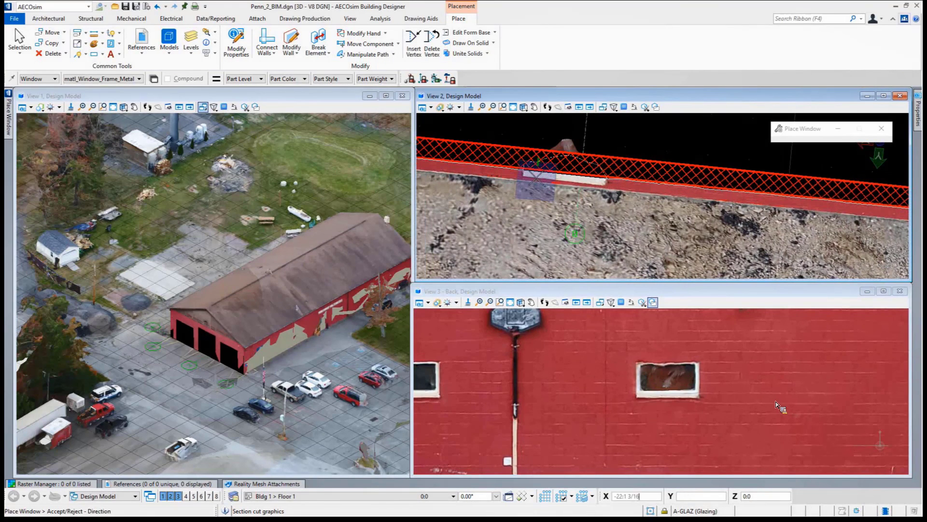
{"action": "left_click", "coordinate": [778, 407]}
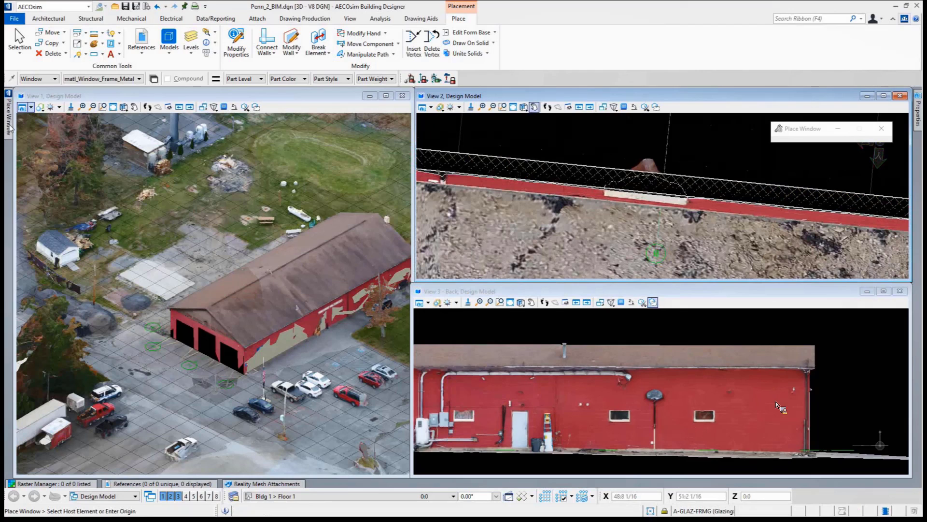
Set the Place Window Sill/Head Height to 5:9
{"action": "mouse_move", "coordinate": [8, 116]}
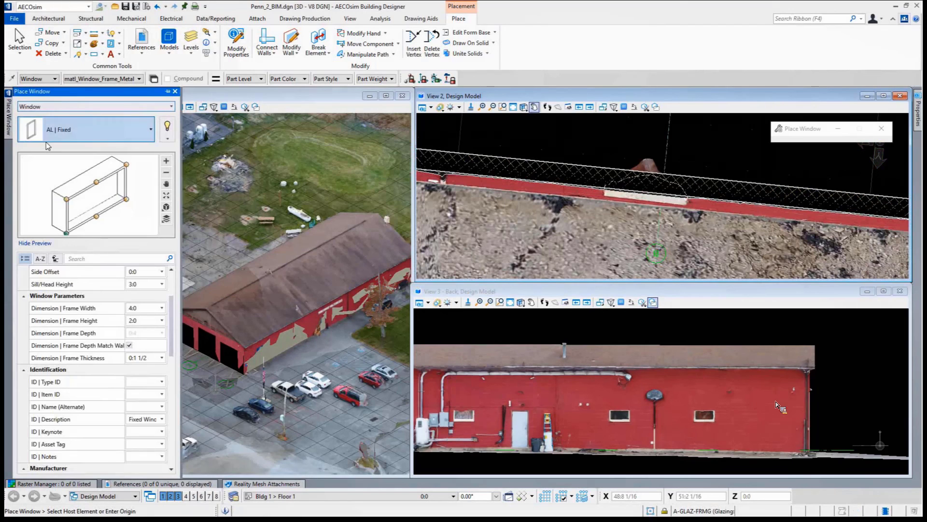
{"action": "left_click", "coordinate": [143, 320]}
{"action": "left_click", "coordinate": [143, 284]}
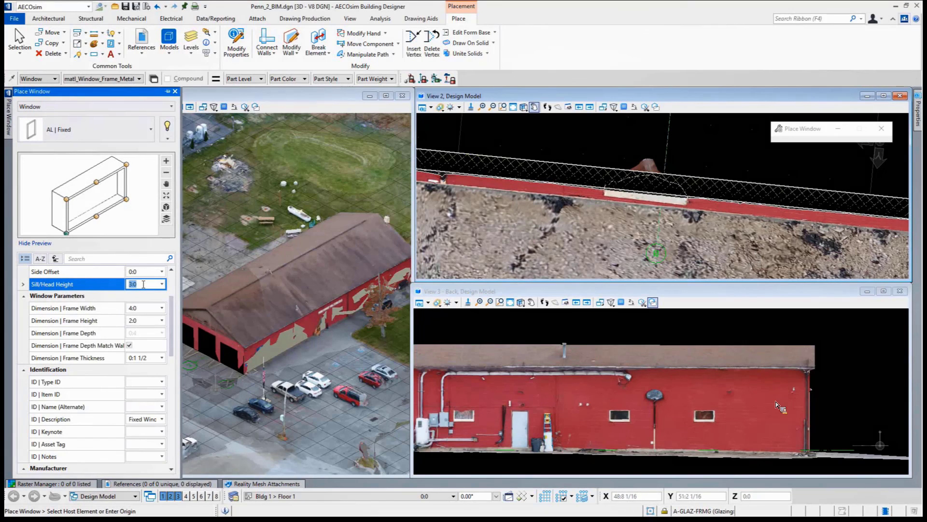
{"action": "type", "text": "5:9"}
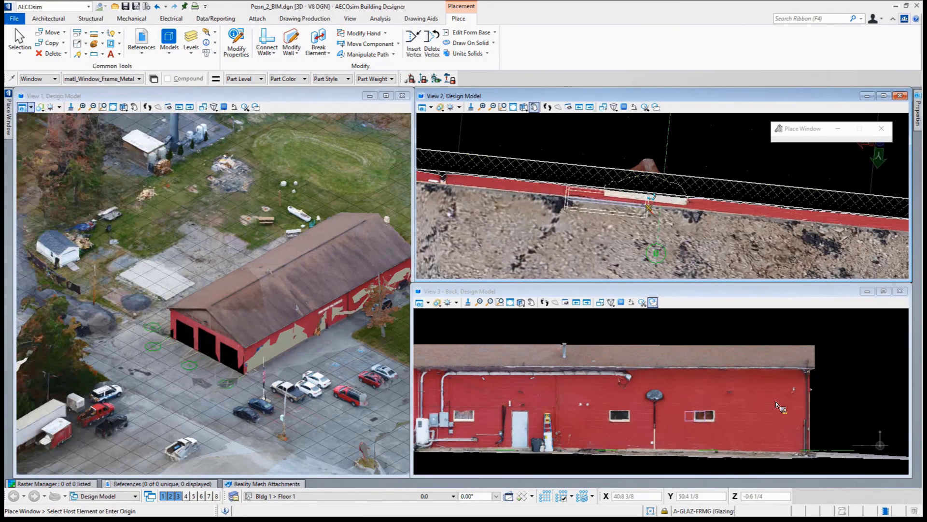
Place a second 4' by 2' AL | Fixed window in the rear wall
{"action": "scroll", "coordinate": [682, 206], "scroll_direction": "up", "scroll_amount": 2}
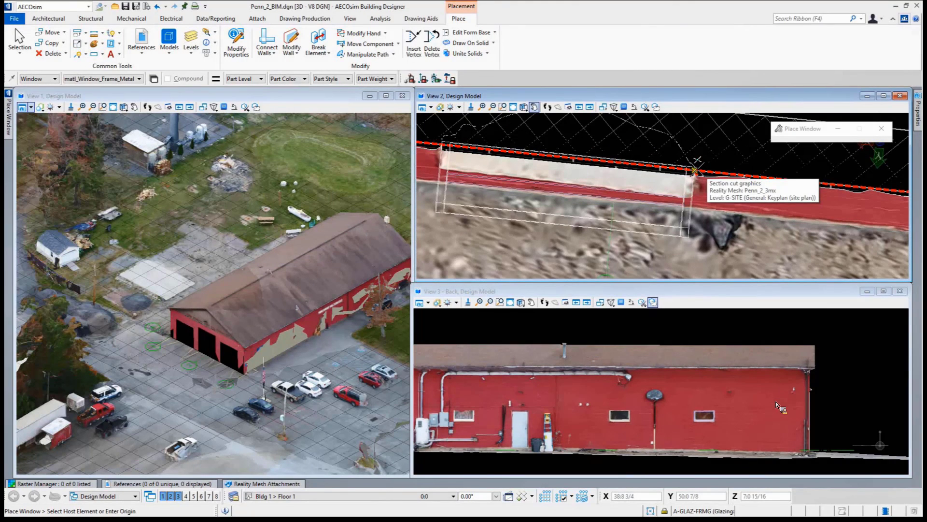
{"action": "left_click", "coordinate": [694, 170]}
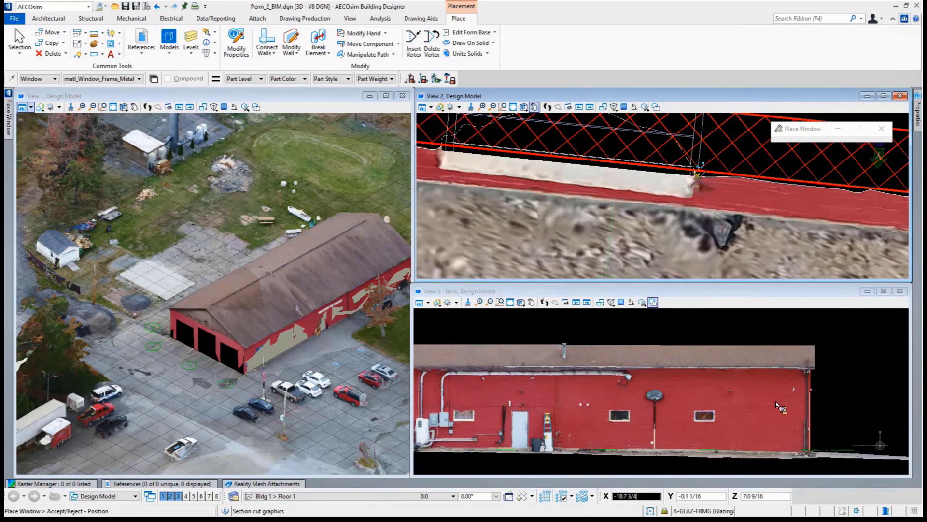
{"action": "left_click", "coordinate": [695, 175]}
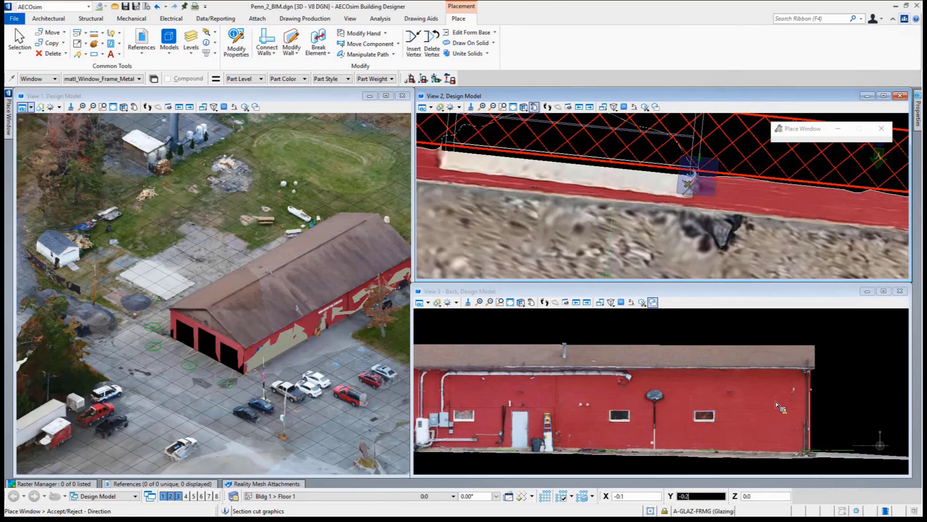
{"action": "left_click", "coordinate": [776, 402]}
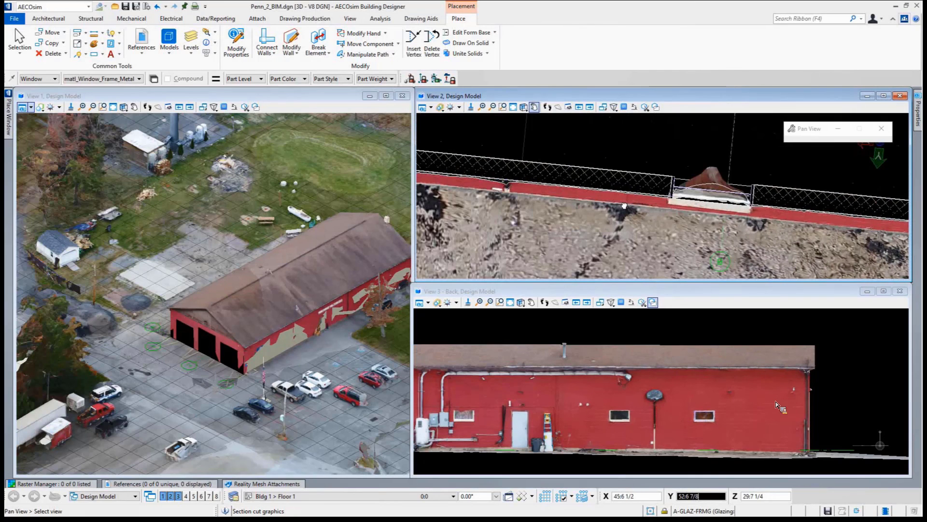
Rotate and zoom View 1 to face the red wall and check the placed windows
{"action": "middle_click_drag", "start_coordinate": [215, 381], "coordinate": [338, 329], "text": "shift"}
{"action": "scroll", "coordinate": [338, 329], "scroll_direction": "up", "scroll_amount": 5}
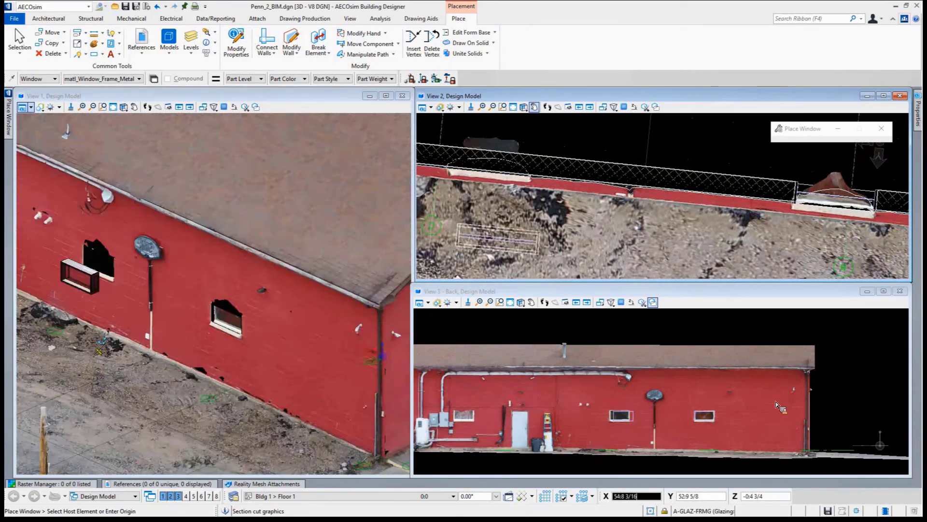
{"action": "middle_click_drag", "start_coordinate": [160, 314], "coordinate": [153, 339], "text": "shift"}
{"action": "left_click", "coordinate": [651, 518]}
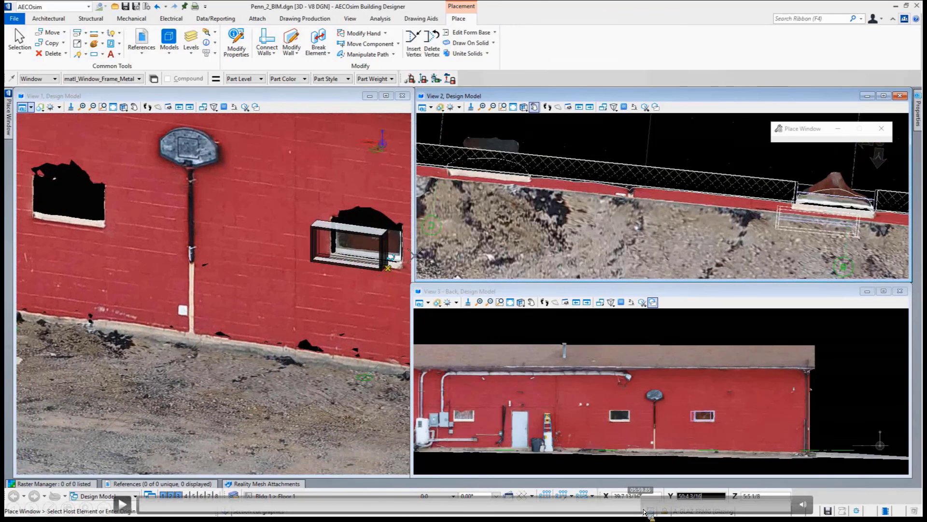
{"action": "left_click", "coordinate": [656, 497]}
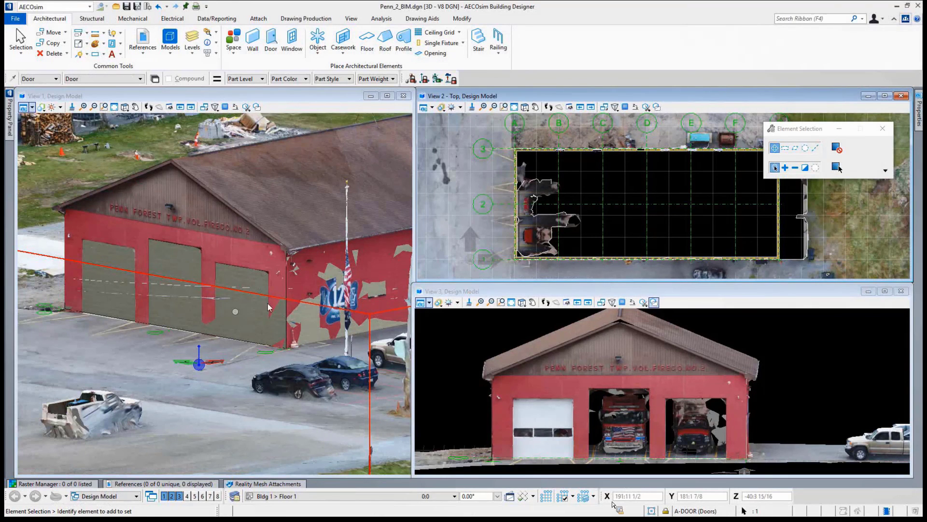
Zoom the Top view in on the building's left end near grid A and row 2
{"action": "scroll", "coordinate": [474, 245], "scroll_direction": "up", "scroll_amount": 1}
{"action": "scroll", "coordinate": [518, 221], "scroll_direction": "up", "scroll_amount": 1}
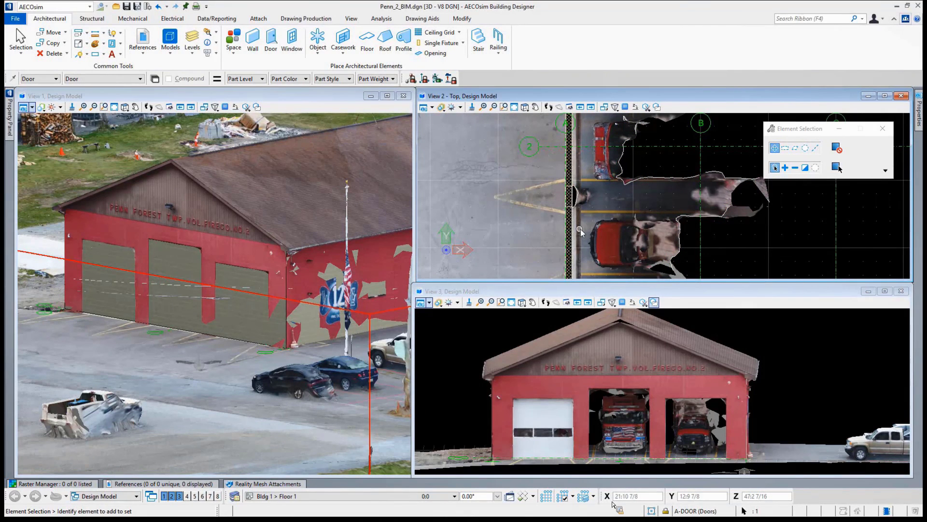
{"action": "scroll", "coordinate": [581, 229], "scroll_direction": "up", "scroll_amount": 2}
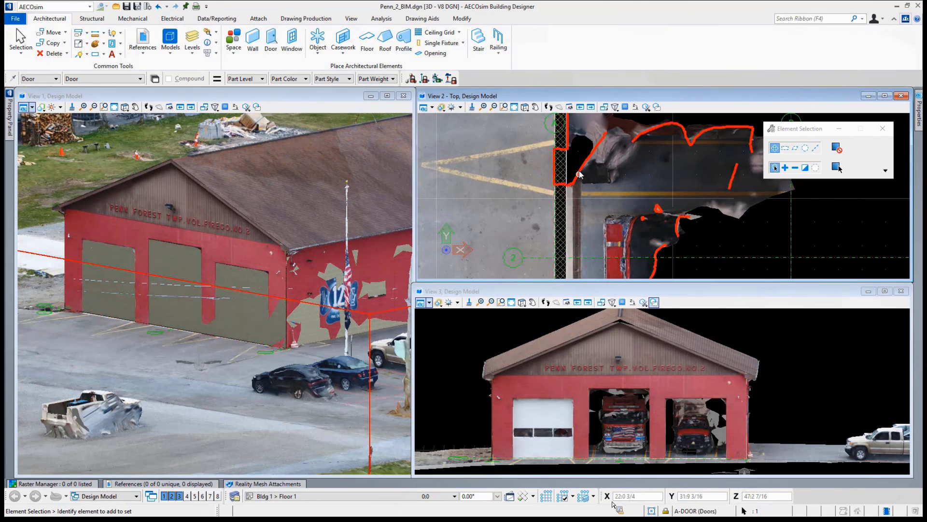
{"action": "scroll", "coordinate": [580, 176], "scroll_direction": "down", "scroll_amount": 2}
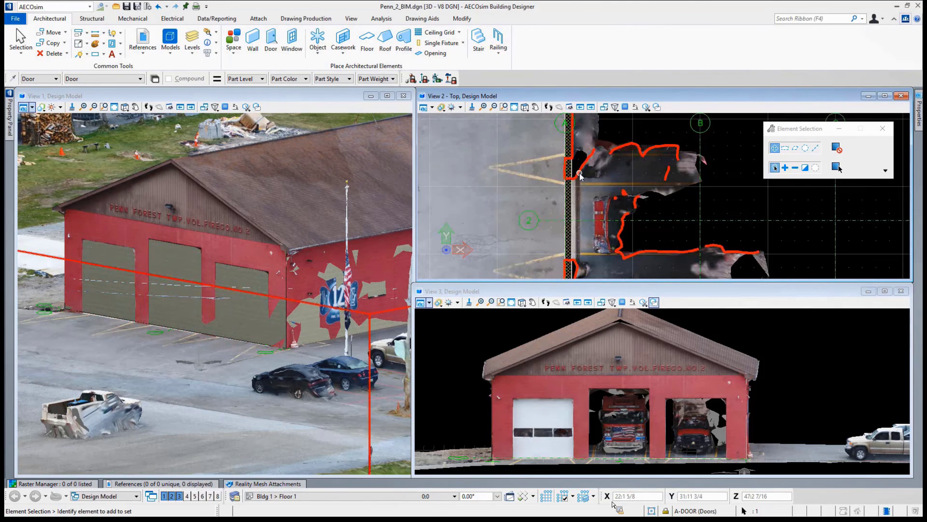
{"action": "scroll", "coordinate": [581, 174], "scroll_direction": "down", "scroll_amount": 2}
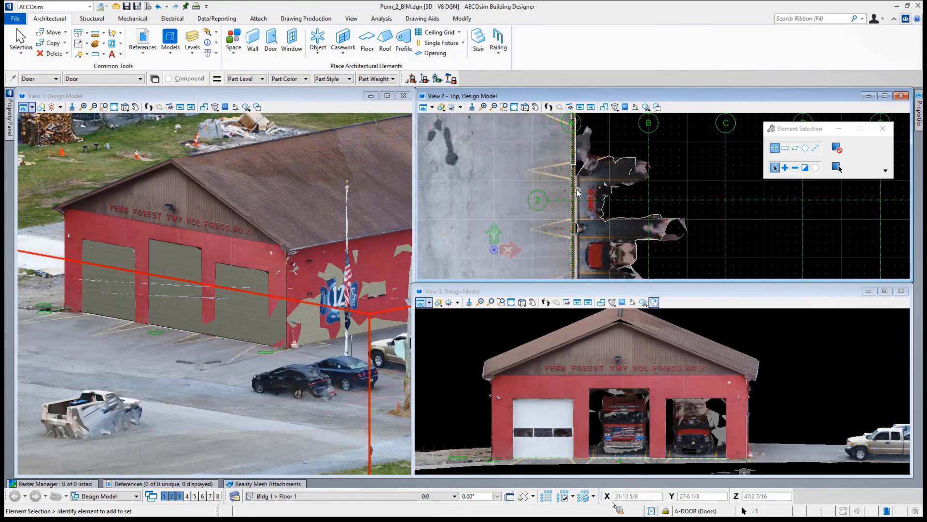
Give View 2's Cut - Drawing display style an element weight override of 4
{"action": "left_click", "coordinate": [432, 107]}
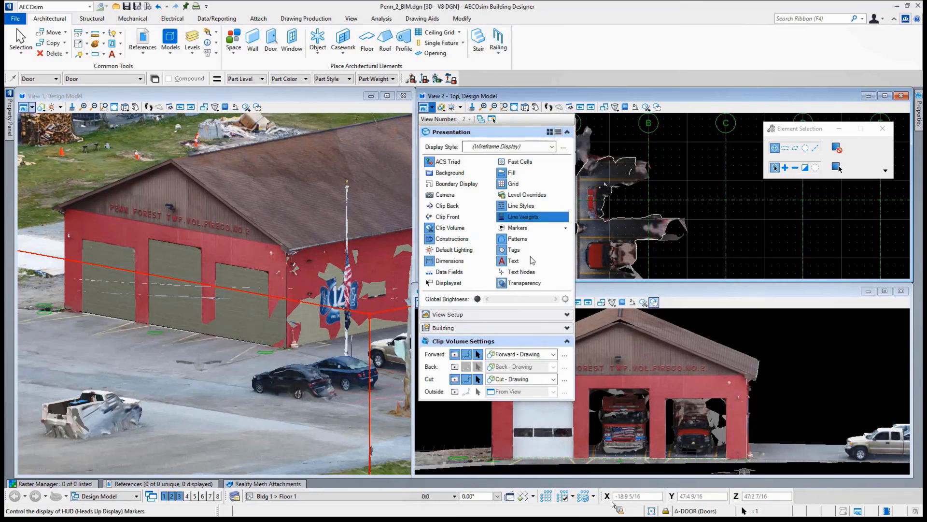
{"action": "left_click", "coordinate": [565, 379]}
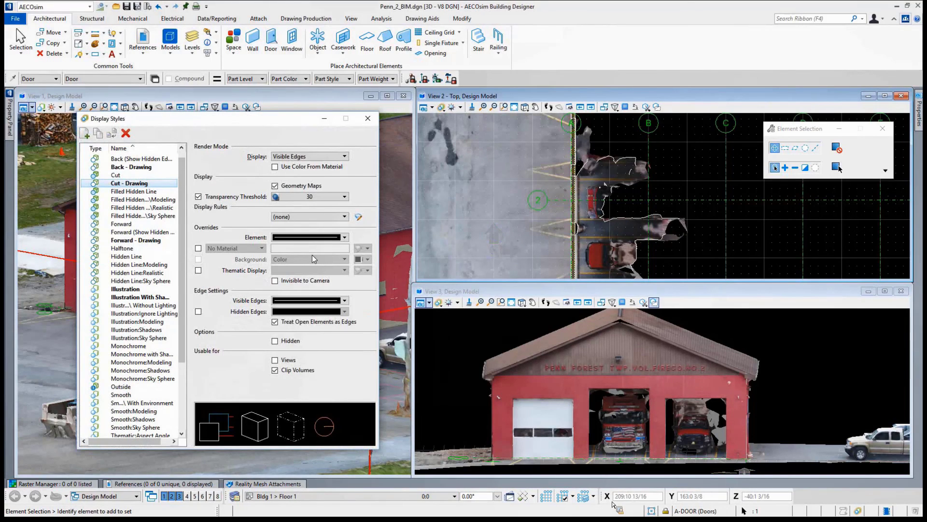
{"action": "left_click", "coordinate": [345, 237]}
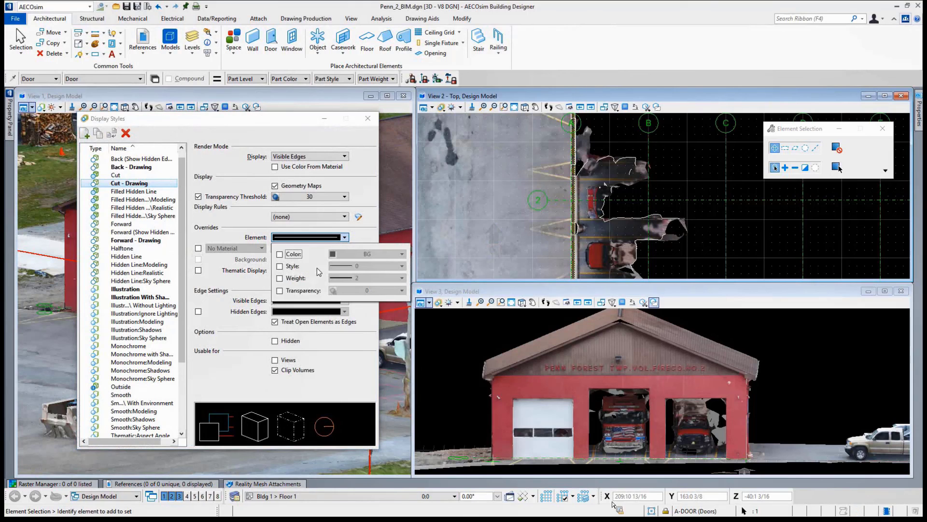
{"action": "left_click", "coordinate": [279, 278]}
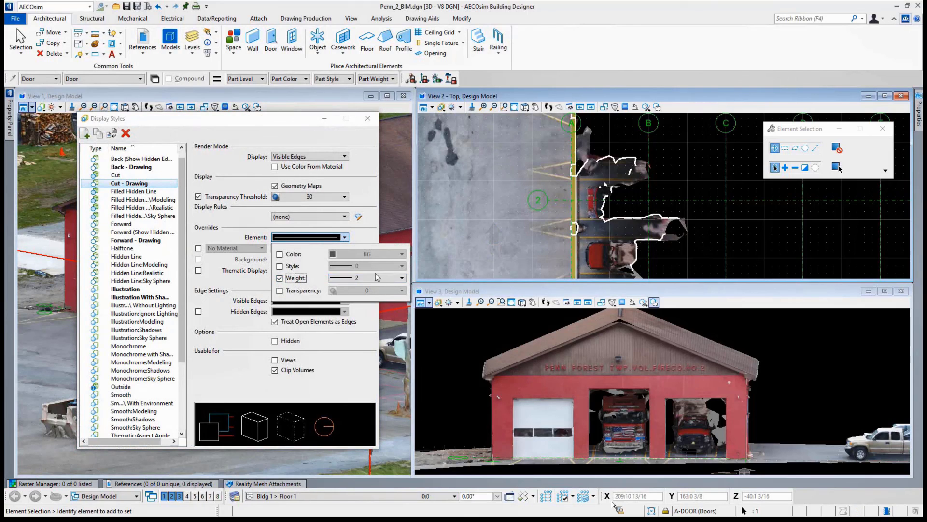
{"action": "left_click", "coordinate": [376, 279]}
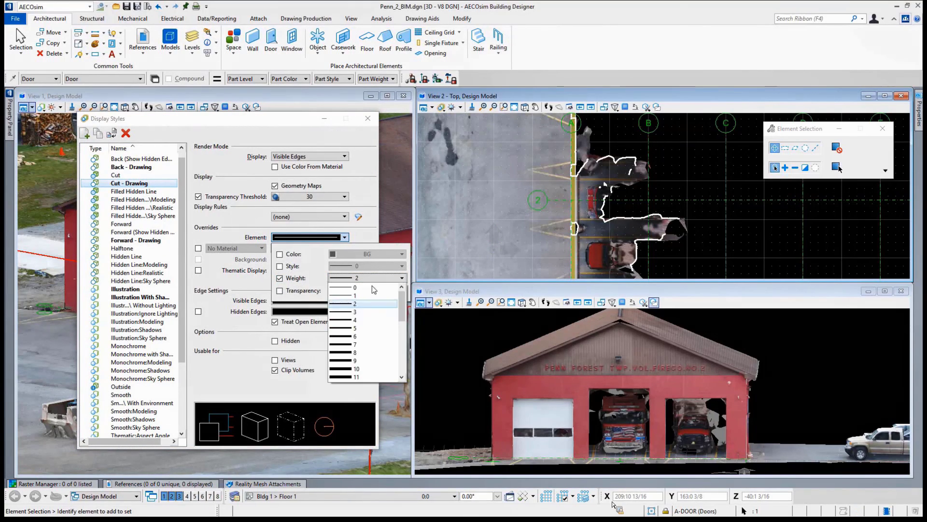
{"action": "left_click", "coordinate": [366, 321]}
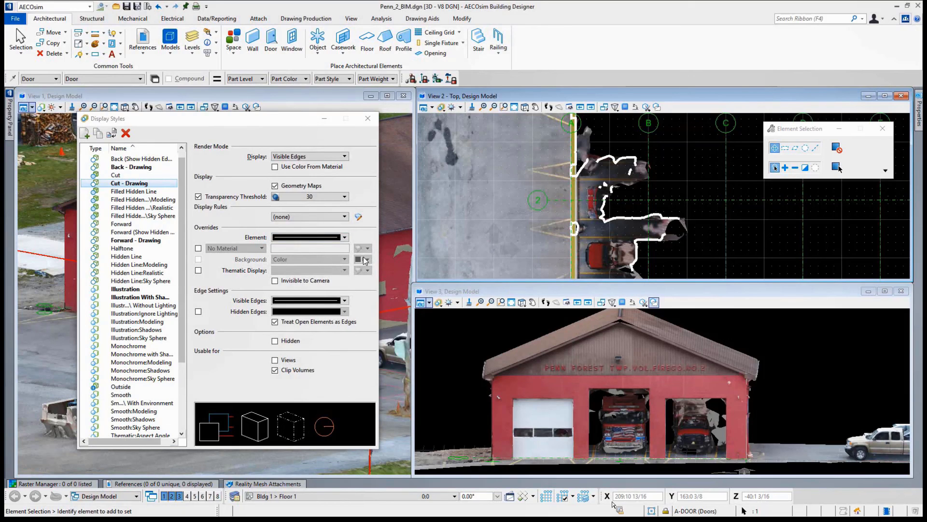
Override the cut edge colour to red (3) and select the wall outline in the top view
{"action": "left_click", "coordinate": [345, 237]}
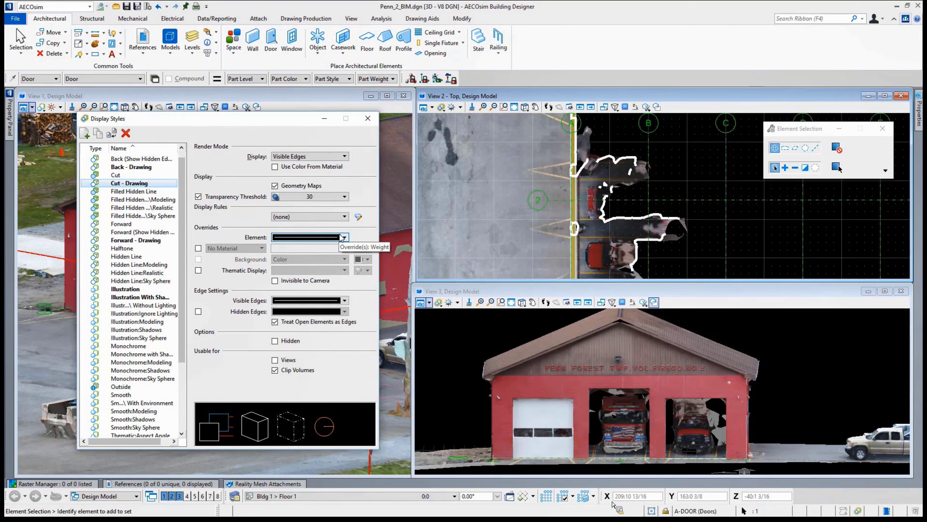
{"action": "left_click", "coordinate": [299, 254]}
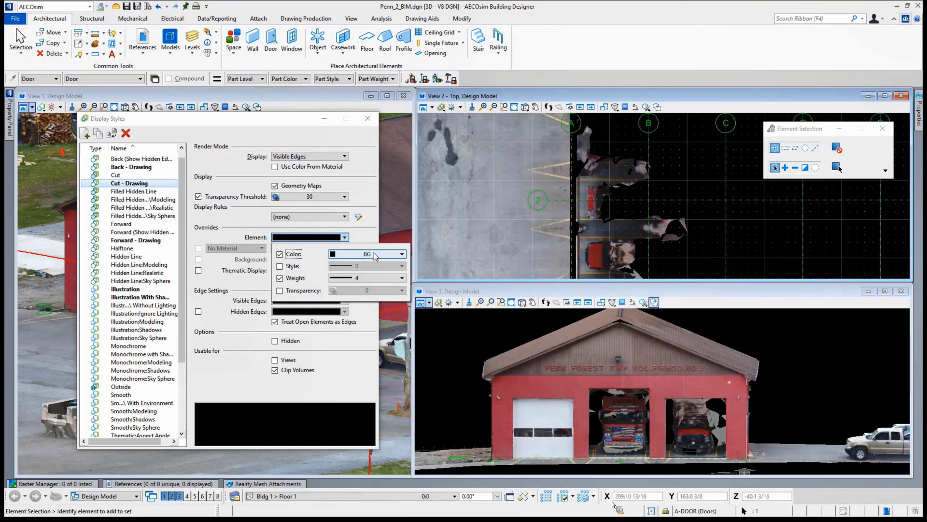
{"action": "left_click", "coordinate": [370, 253]}
{"action": "left_click", "coordinate": [364, 306]}
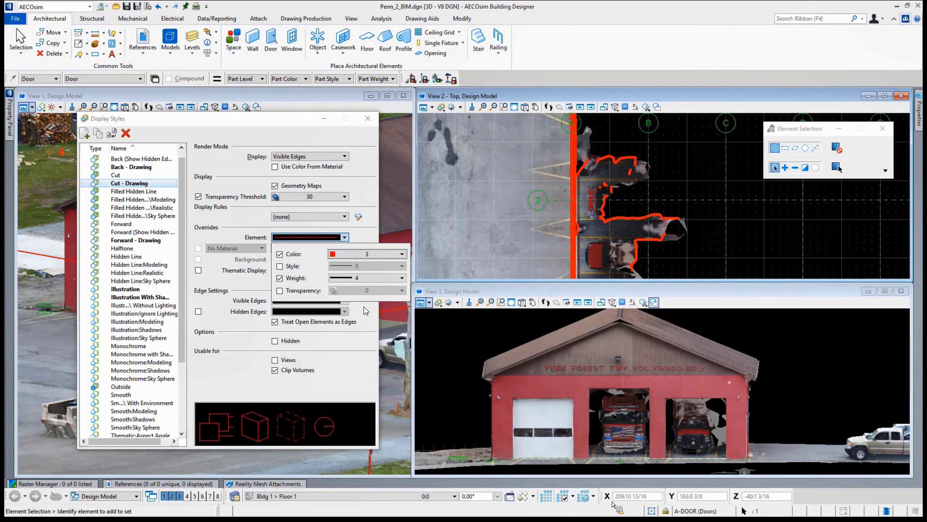
{"action": "scroll", "coordinate": [558, 238], "scroll_direction": "down", "scroll_amount": 3}
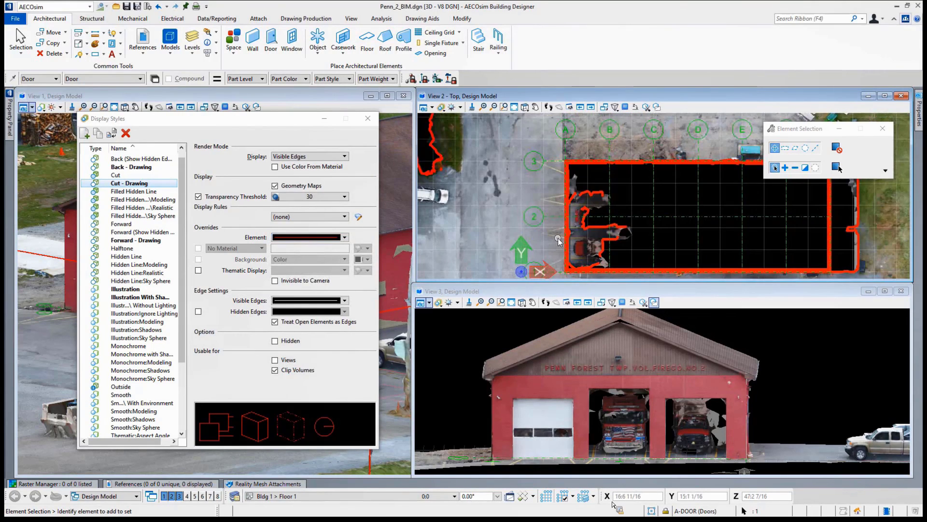
{"action": "scroll", "coordinate": [557, 183], "scroll_direction": "up", "scroll_amount": 3}
{"action": "scroll", "coordinate": [557, 184], "scroll_direction": "up", "scroll_amount": 2}
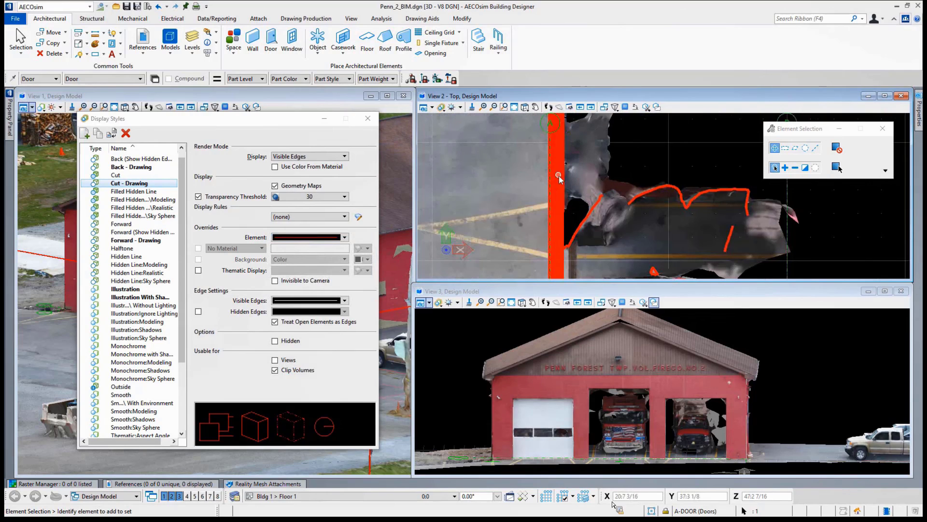
{"action": "left_click", "coordinate": [559, 179]}
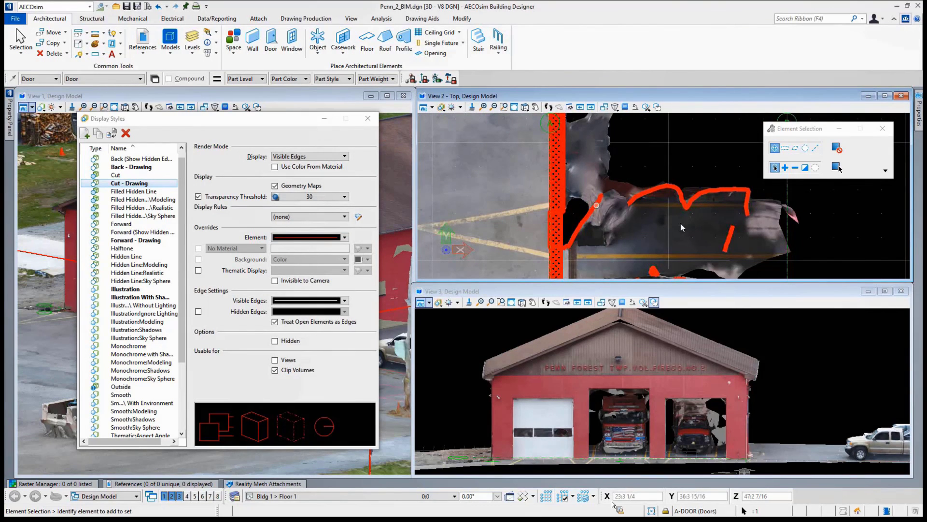
Close the display style settings and turn off the door elements' level with Level Off
{"action": "left_click", "coordinate": [367, 121]}
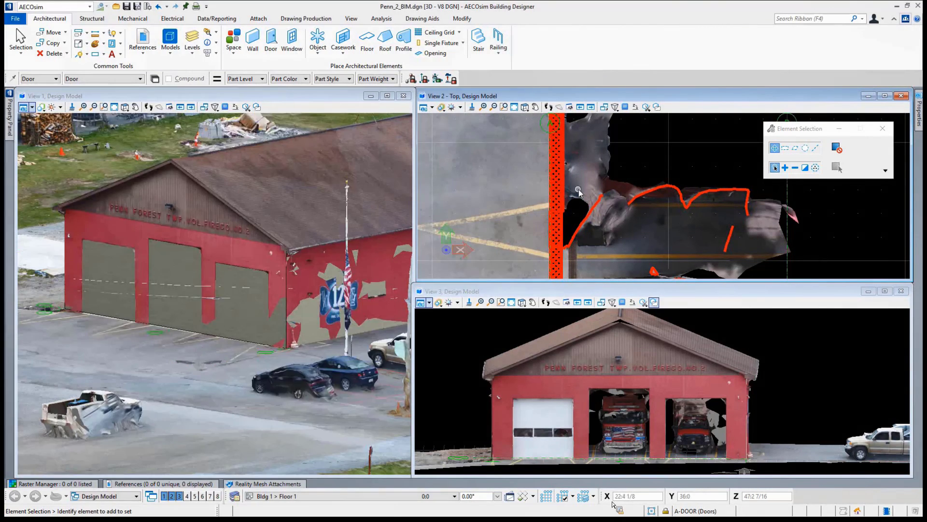
{"action": "scroll", "coordinate": [578, 189], "scroll_direction": "down", "scroll_amount": 1}
{"action": "scroll", "coordinate": [628, 183], "scroll_direction": "up", "scroll_amount": 1}
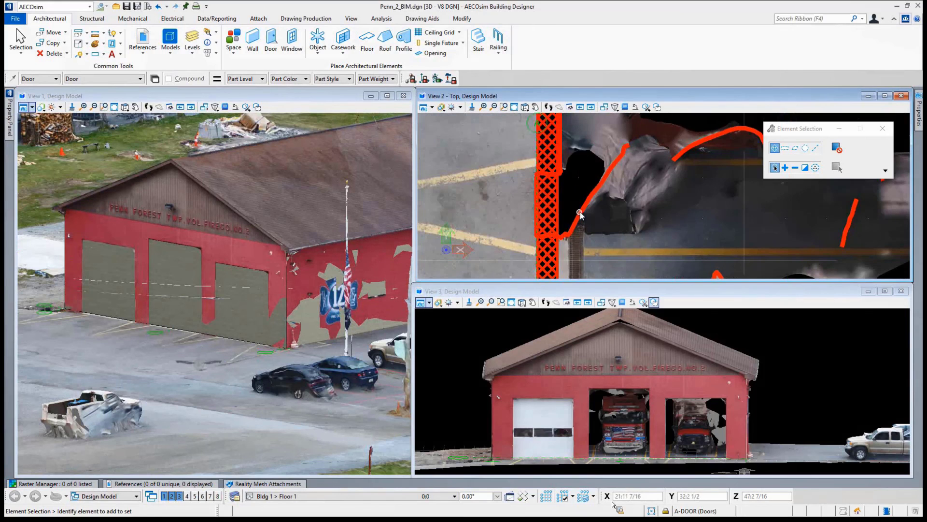
{"action": "scroll", "coordinate": [579, 213], "scroll_direction": "up", "scroll_amount": 1}
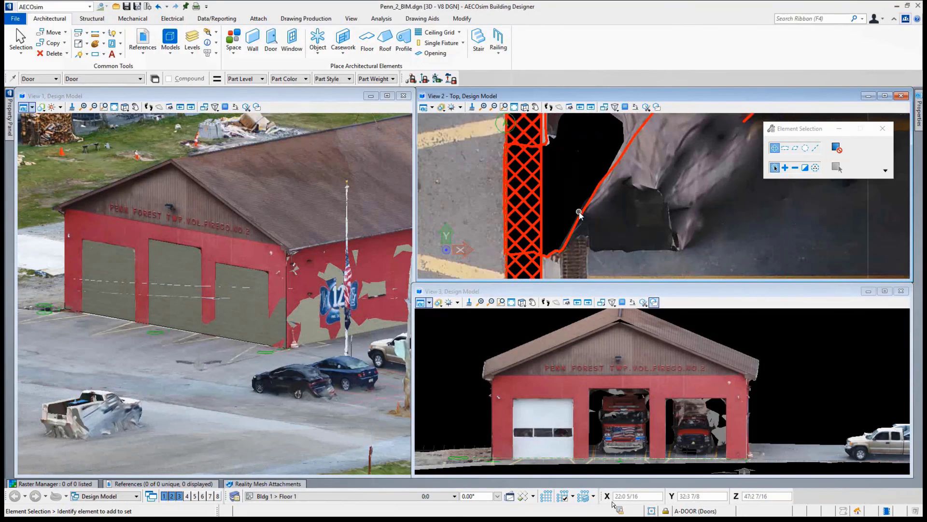
{"action": "right_click", "coordinate": [554, 207]}
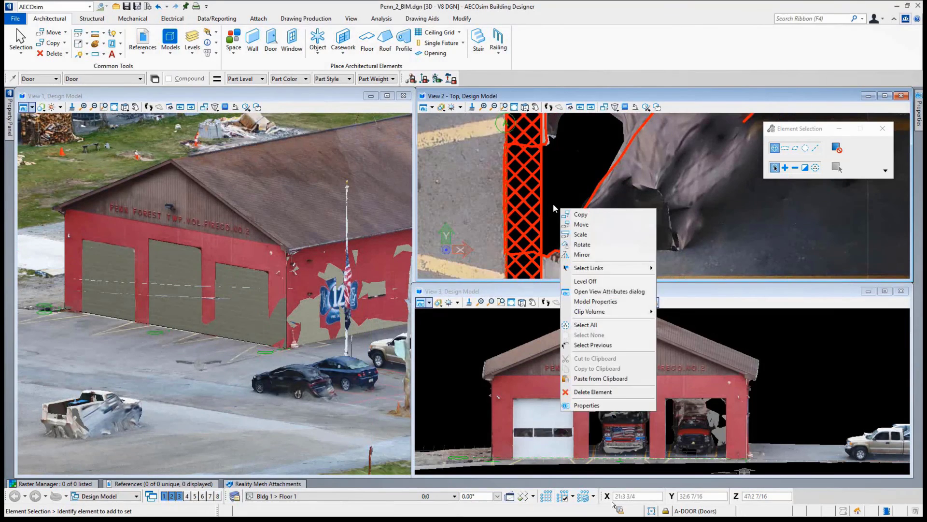
{"action": "left_click", "coordinate": [583, 281]}
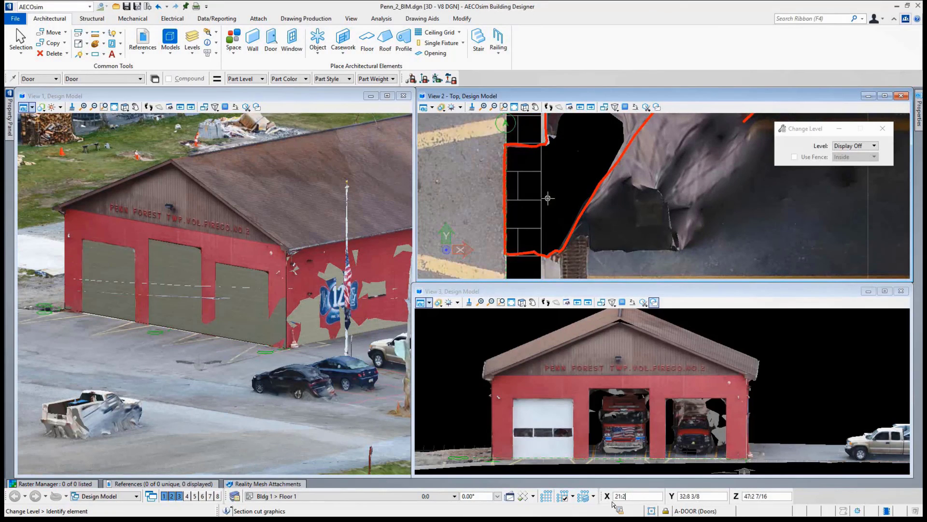
{"action": "left_click", "coordinate": [542, 201]}
Pan View 2 along the building outline to confirm the doors are hidden
{"action": "scroll", "coordinate": [567, 179], "scroll_direction": "down", "scroll_amount": 4}
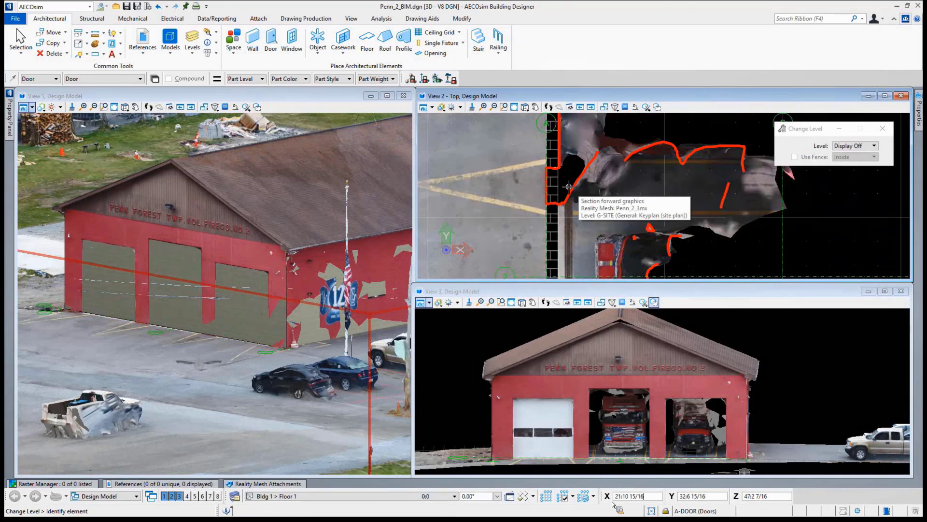
{"action": "scroll", "coordinate": [570, 186], "scroll_direction": "up", "scroll_amount": 3}
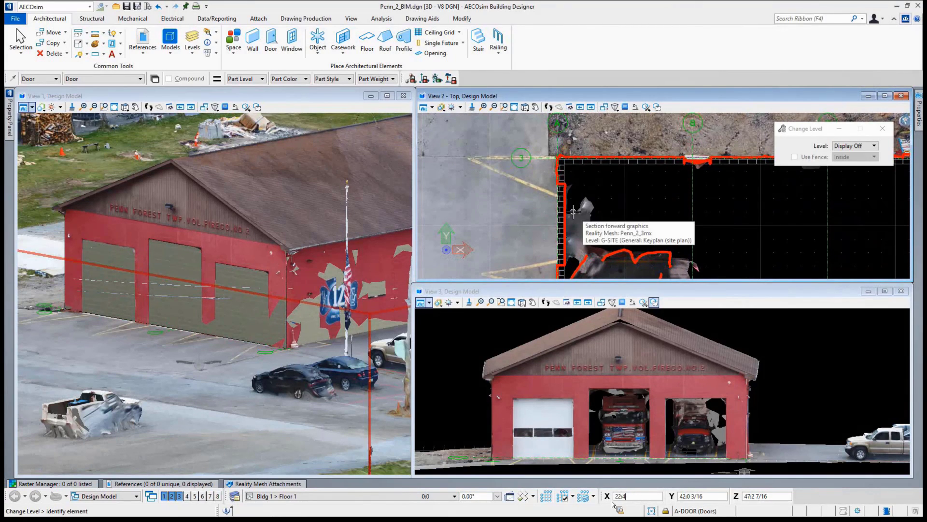
{"action": "middle_click_drag", "start_coordinate": [574, 212], "coordinate": [621, 160]}
{"action": "middle_click_drag", "start_coordinate": [594, 270], "coordinate": [562, 170]}
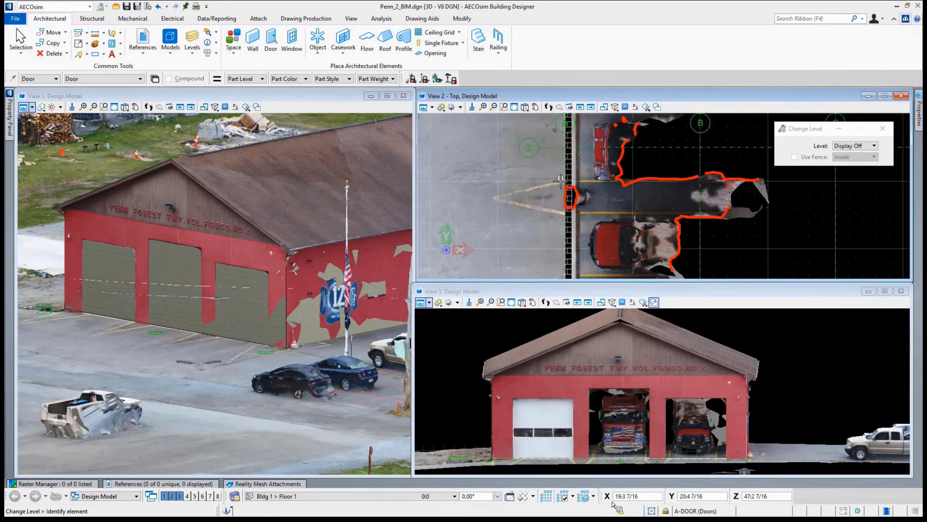
{"action": "middle_click_drag", "start_coordinate": [581, 206], "coordinate": [646, 201]}
{"action": "scroll", "coordinate": [646, 201], "scroll_direction": "up", "scroll_amount": 3}
{"action": "right_click", "coordinate": [647, 201]}
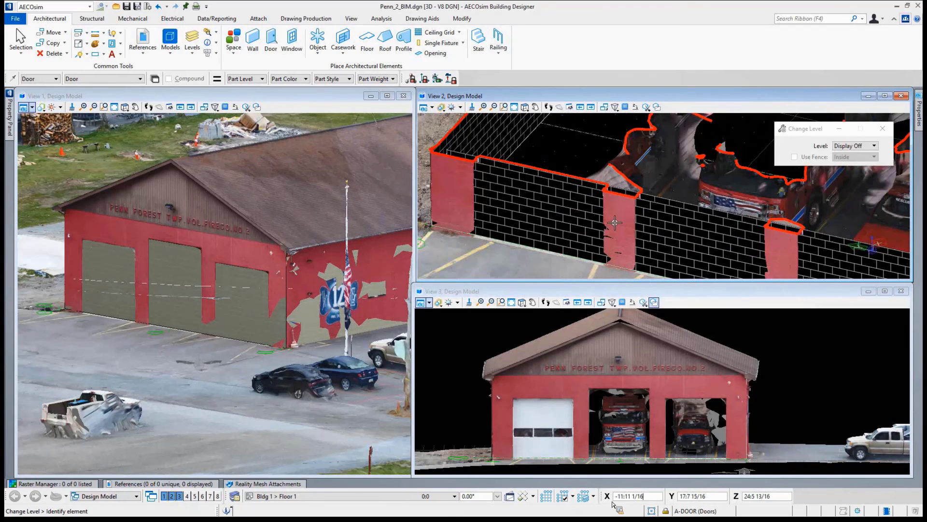
Measure the front wall from its corner to a point along it, reading 12' 1 3/8"
{"action": "left_click", "coordinate": [96, 34]}
{"action": "scroll", "coordinate": [463, 236], "scroll_direction": "up", "scroll_amount": 2}
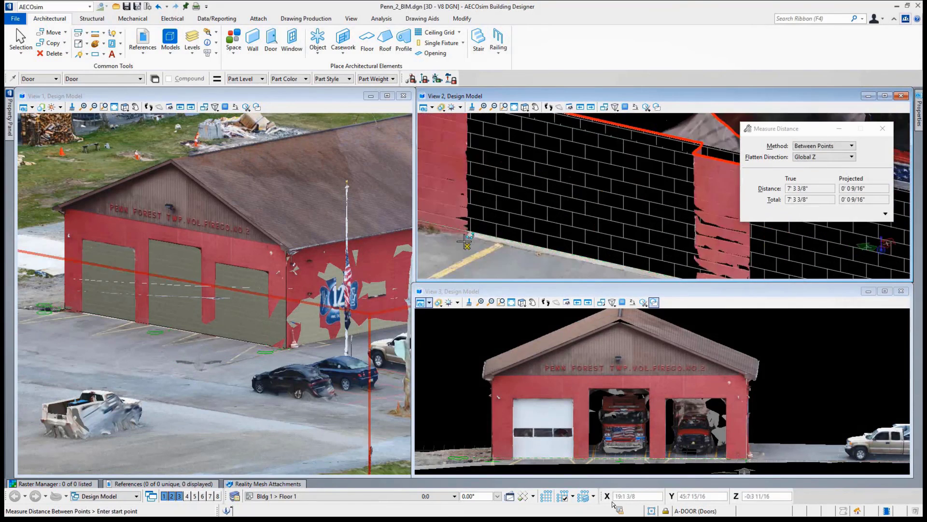
{"action": "left_click", "coordinate": [464, 235]}
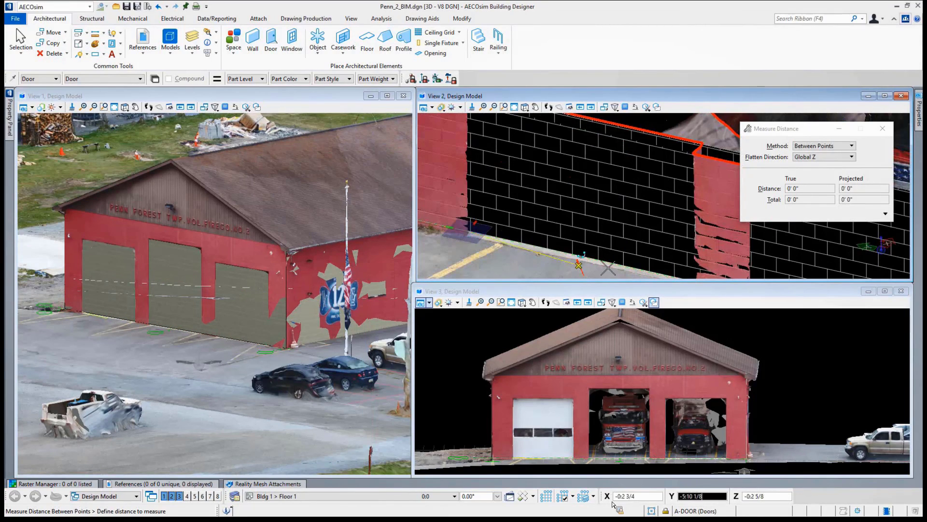
{"action": "middle_click_drag", "start_coordinate": [698, 267], "coordinate": [684, 248]}
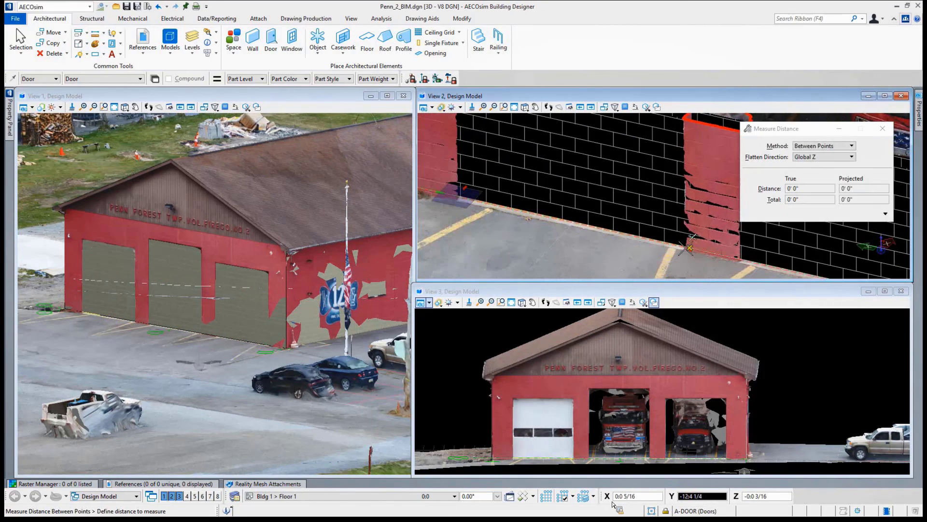
{"action": "scroll", "coordinate": [684, 248], "scroll_direction": "up", "scroll_amount": 2}
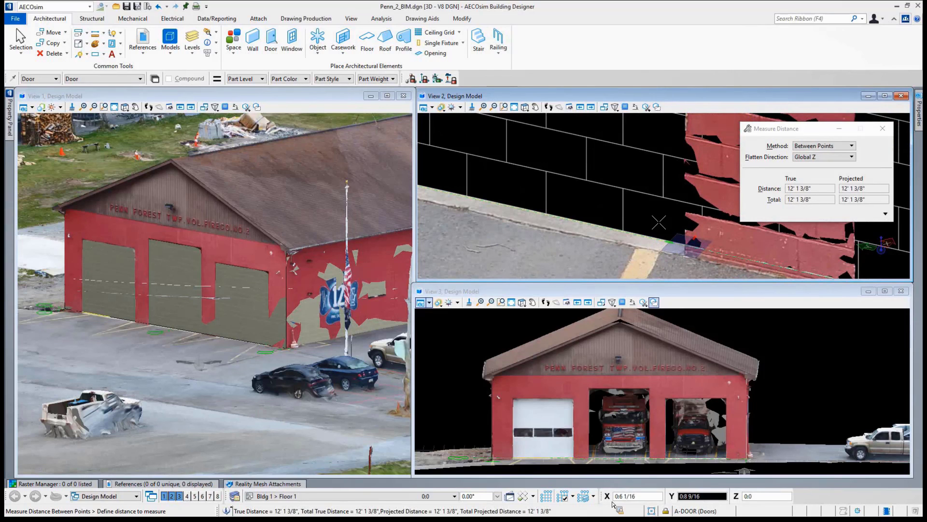
{"action": "left_click", "coordinate": [661, 245]}
{"action": "scroll", "coordinate": [662, 246], "scroll_direction": "down", "scroll_amount": 3}
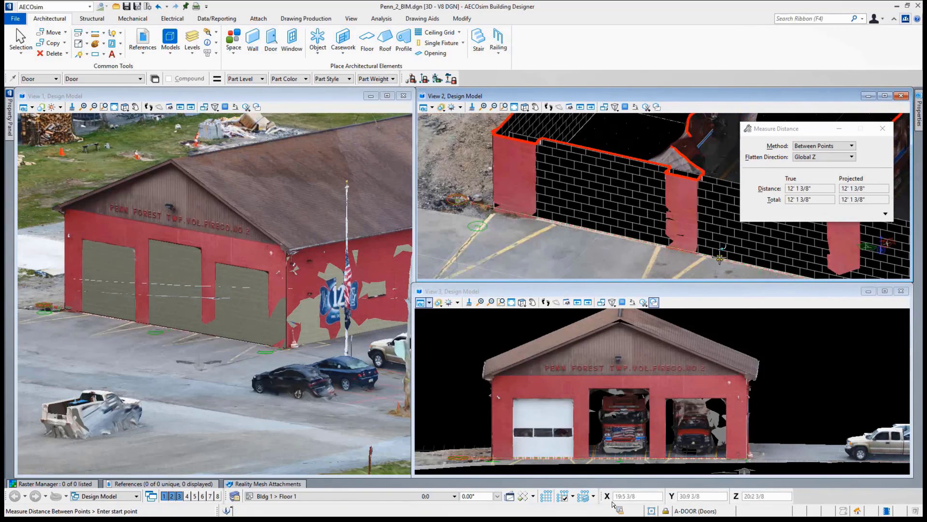
{"action": "scroll", "coordinate": [600, 226], "scroll_direction": "down", "scroll_amount": 2}
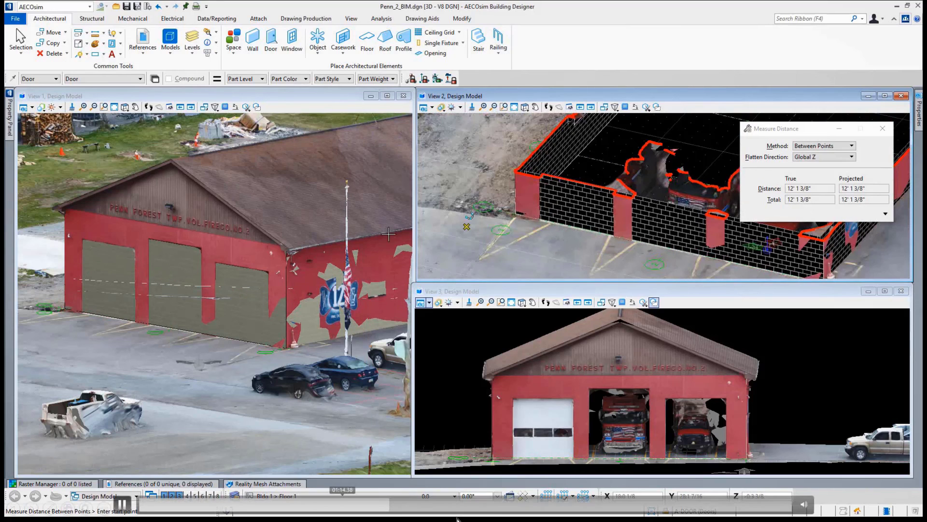
{"action": "scroll", "coordinate": [76, 318], "scroll_direction": "up", "scroll_amount": 5}
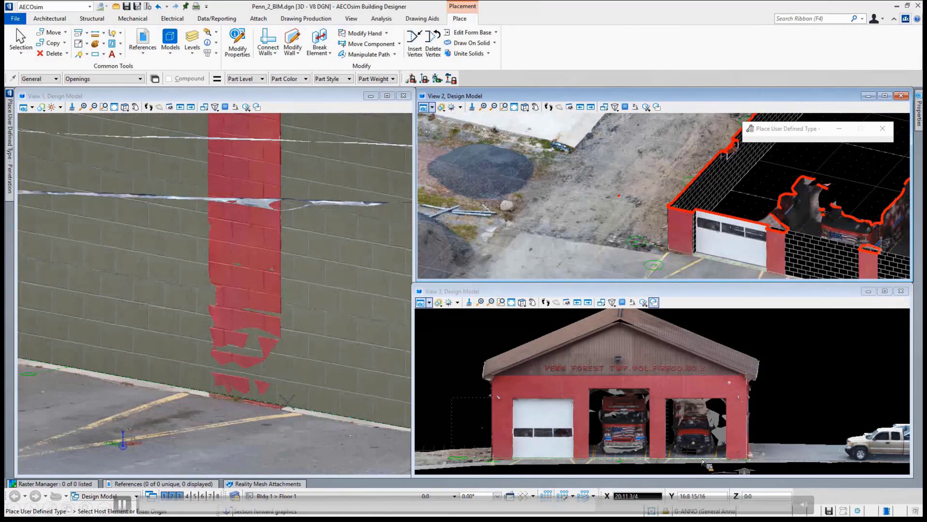
{"action": "scroll", "coordinate": [286, 401], "scroll_direction": "up", "scroll_amount": 2}
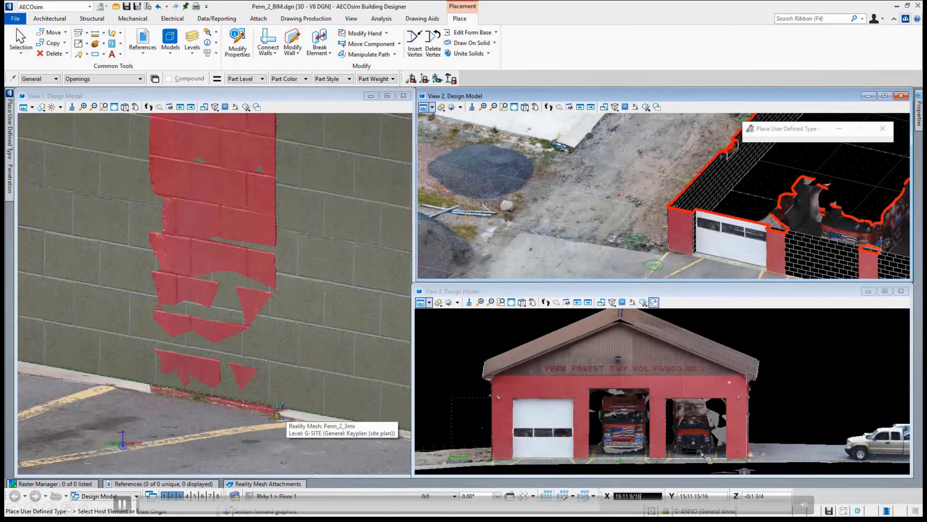
{"action": "left_click", "coordinate": [280, 405]}
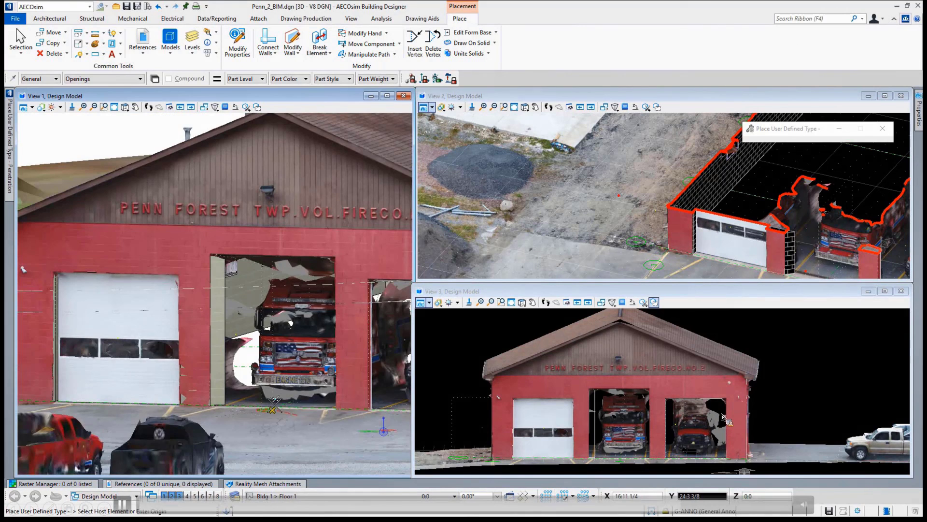
{"action": "middle_click_drag", "start_coordinate": [273, 404], "coordinate": [247, 438], "text": "shift"}
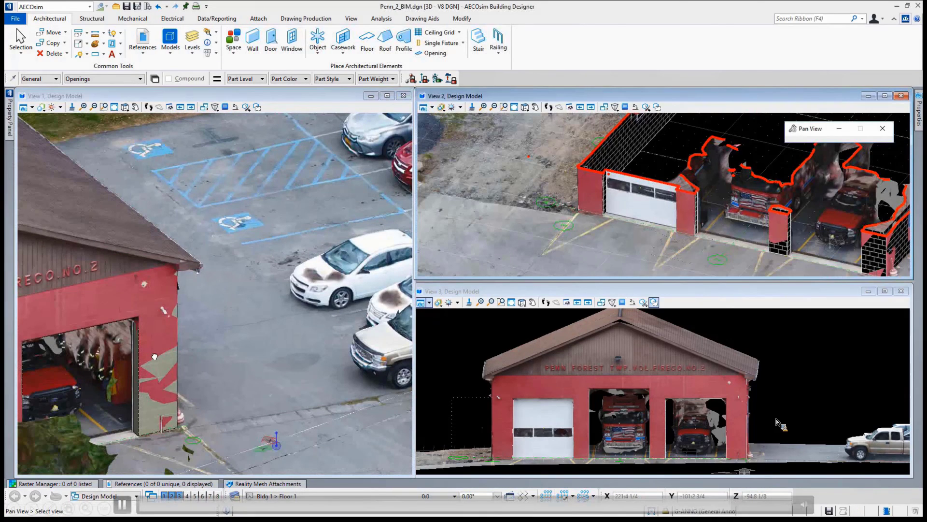
Turn off the reality mesh display in Reality Mesh Attachments to reveal the bare wall opening
{"action": "key", "text": "Escape"}
{"action": "scroll", "coordinate": [154, 356], "scroll_direction": "up", "scroll_amount": 6}
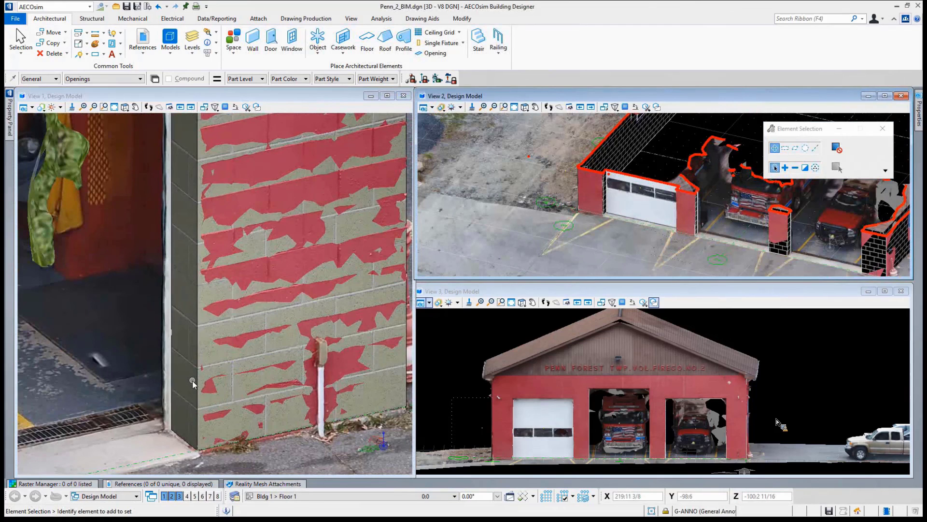
{"action": "middle_click_drag", "start_coordinate": [195, 382], "coordinate": [245, 401]}
{"action": "key", "text": "Escape"}
{"action": "left_click", "coordinate": [245, 484]}
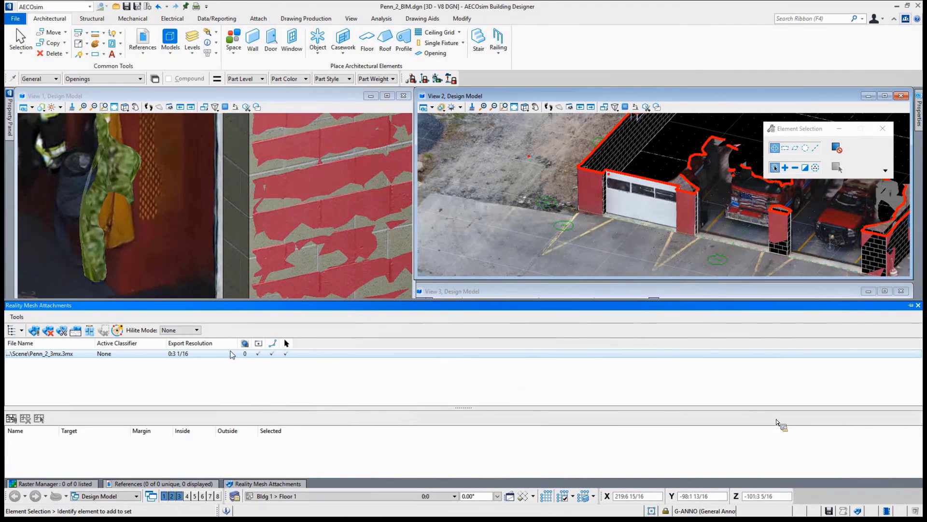
{"action": "left_click", "coordinate": [259, 354]}
{"action": "scroll", "coordinate": [236, 328], "scroll_direction": "down", "scroll_amount": 3}
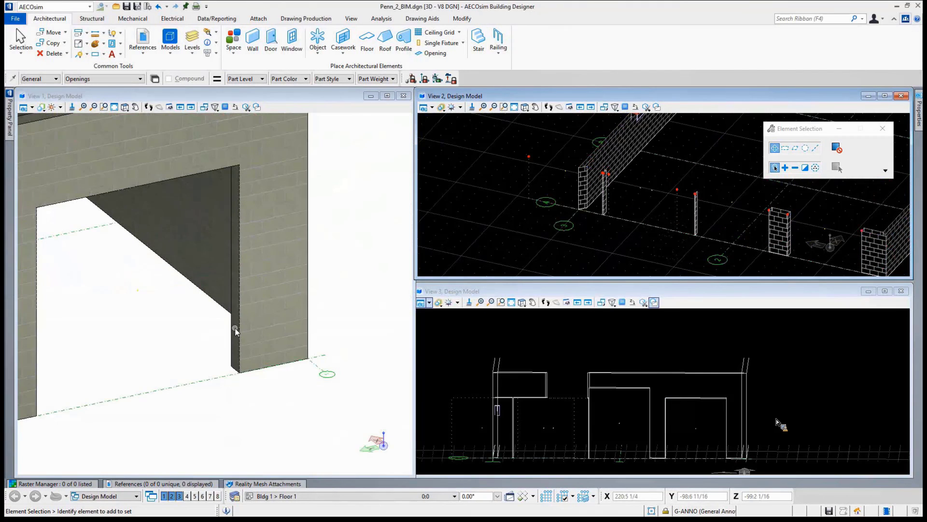
{"action": "middle_click_drag", "start_coordinate": [235, 331], "coordinate": [323, 381]}
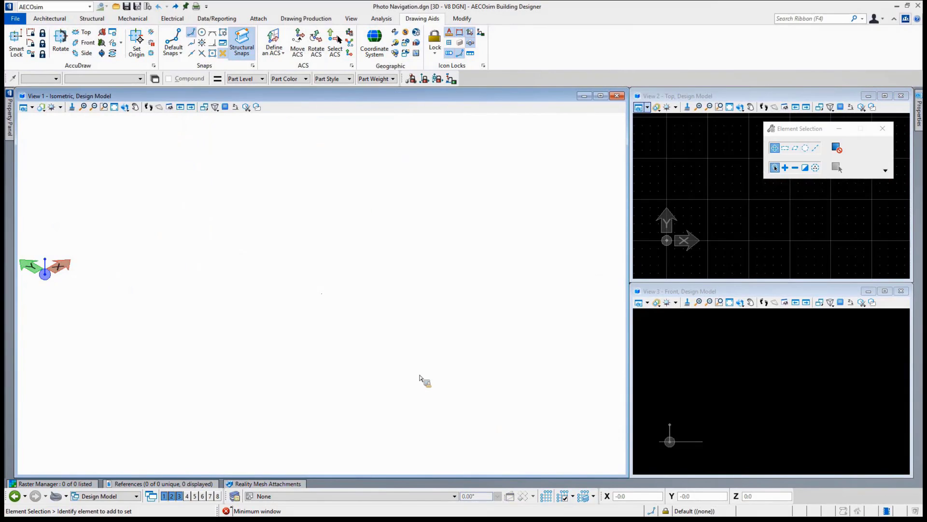
{"action": "left_click", "coordinate": [261, 483]}
{"action": "left_click", "coordinate": [33, 331]}
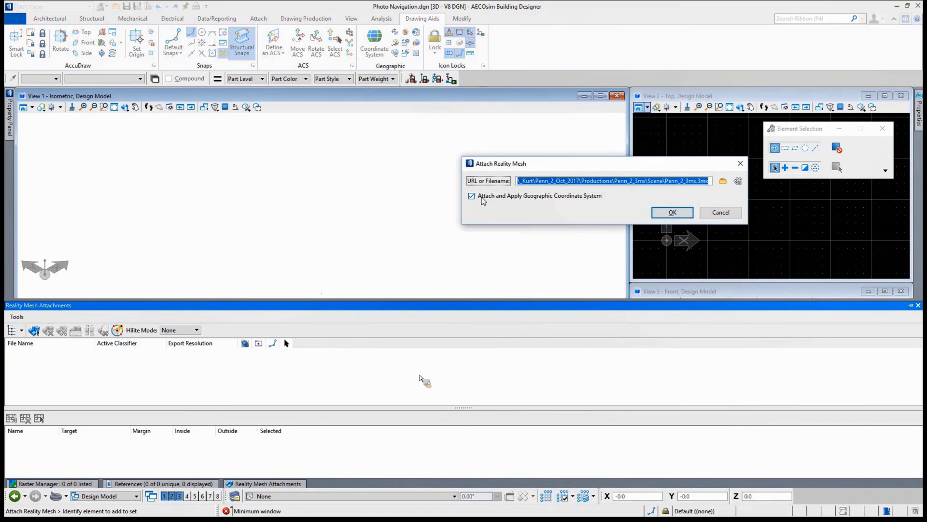
{"action": "left_click", "coordinate": [672, 213]}
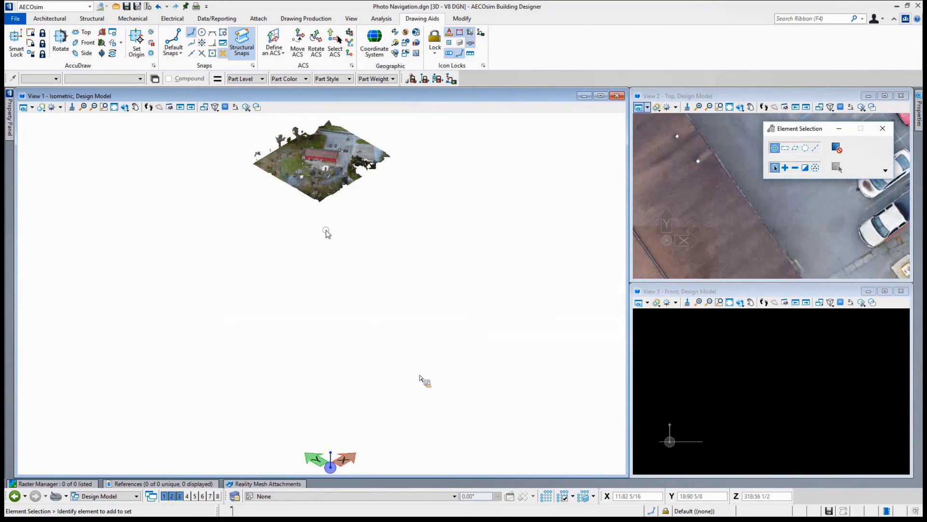
{"action": "middle_click_drag", "start_coordinate": [327, 233], "coordinate": [313, 303]}
{"action": "scroll", "coordinate": [366, 267], "scroll_direction": "up", "scroll_amount": 5}
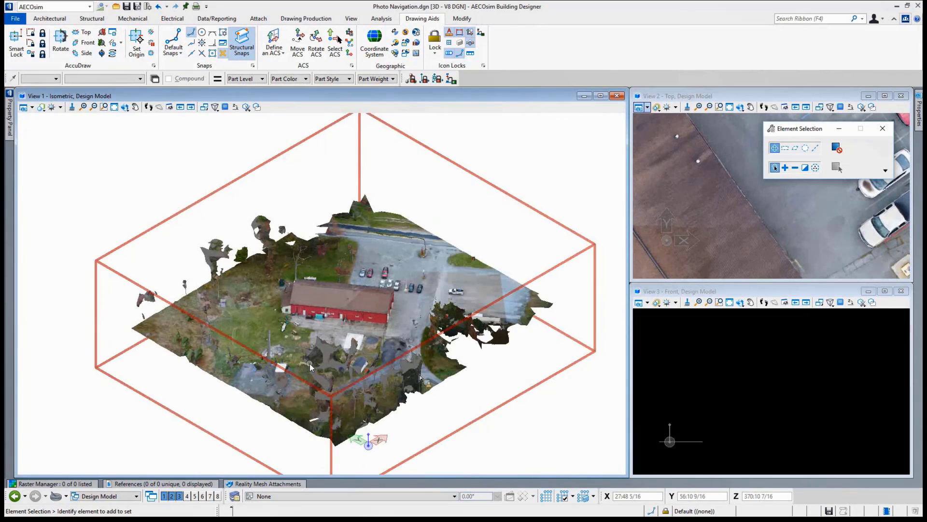
Switch to ContextCapture Master and view Block_1 - AT's tie points and cameras in 3D
{"action": "key", "text": "alt+Tab"}
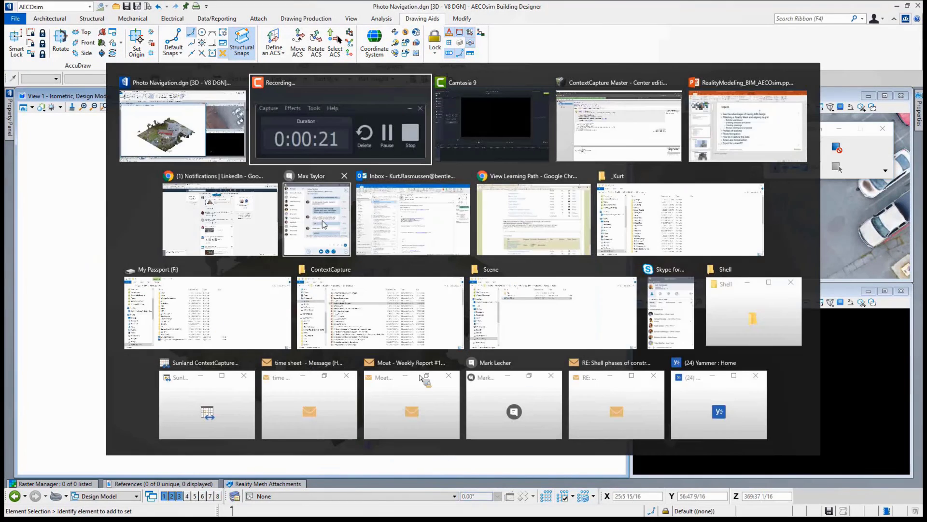
{"action": "key", "text": "Escape"}
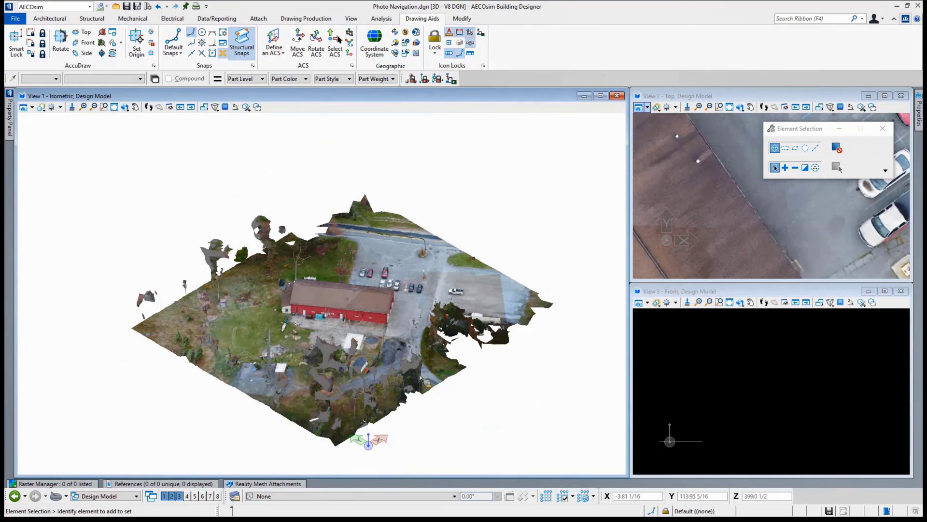
{"action": "key", "text": "alt+Tab"}
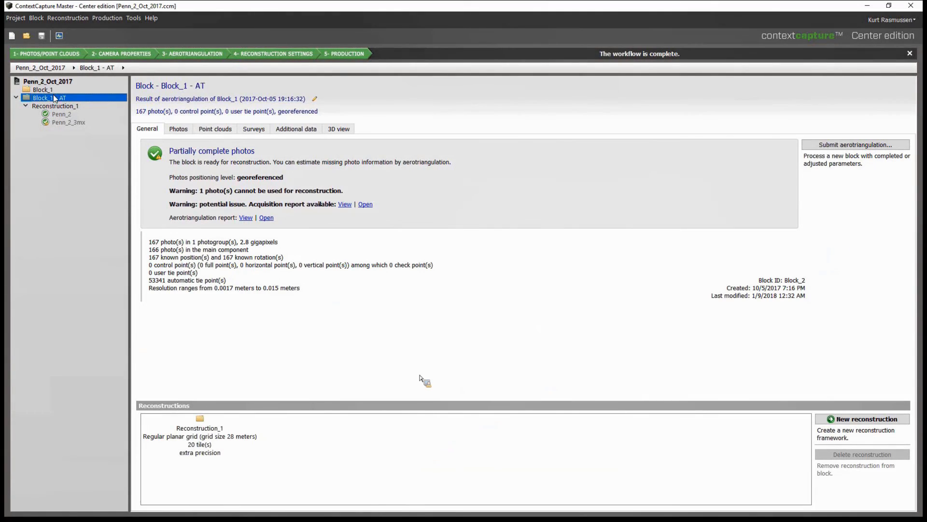
{"action": "left_click", "coordinate": [338, 129]}
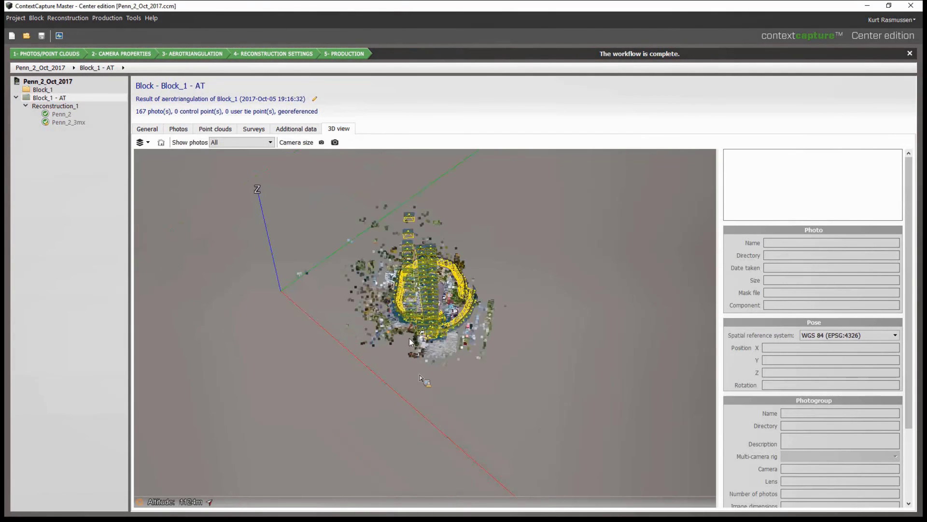
{"action": "scroll", "coordinate": [403, 334], "scroll_direction": "down", "scroll_amount": 5}
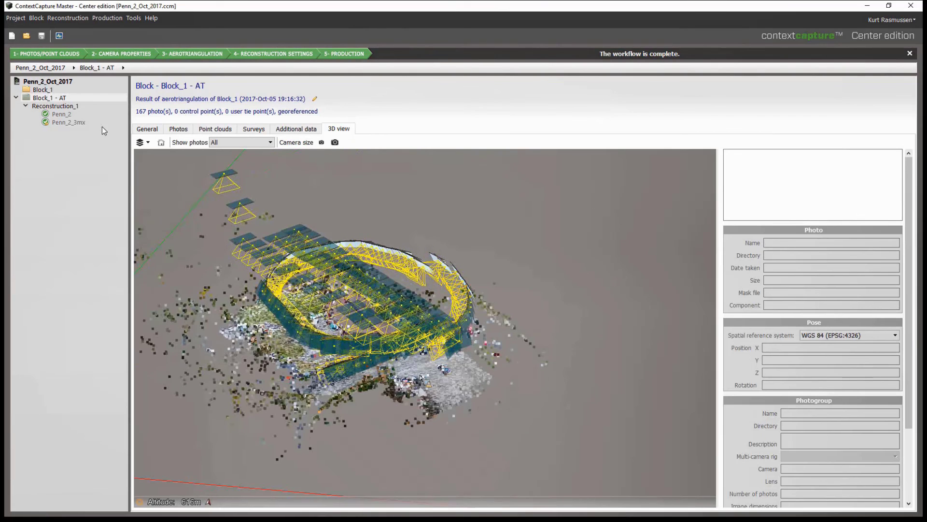
Orbit the Penn_2 textured mesh in its 3D view, then return to Block_1 - AT
{"action": "left_click", "coordinate": [62, 115]}
{"action": "left_click", "coordinate": [219, 129]}
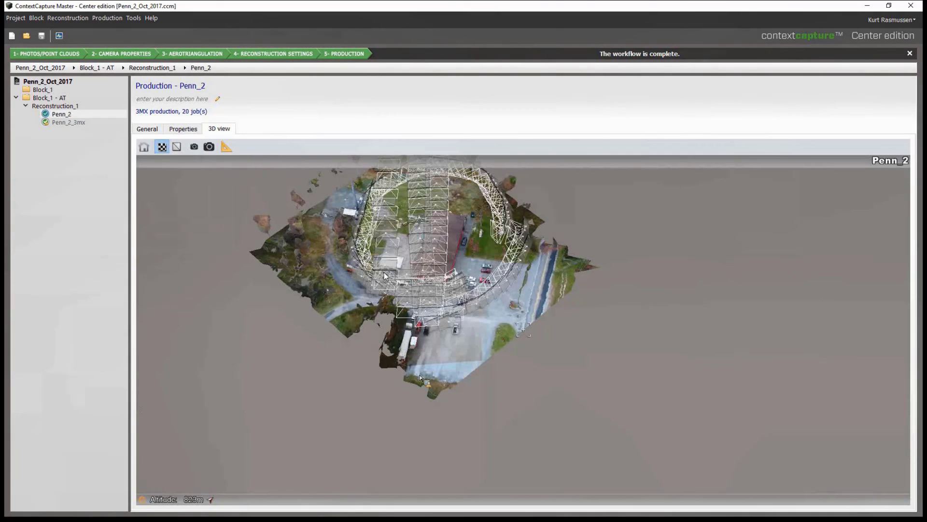
{"action": "left_click_drag", "start_coordinate": [406, 431], "coordinate": [598, 382]}
{"action": "scroll", "coordinate": [598, 383], "scroll_direction": "up", "scroll_amount": 3}
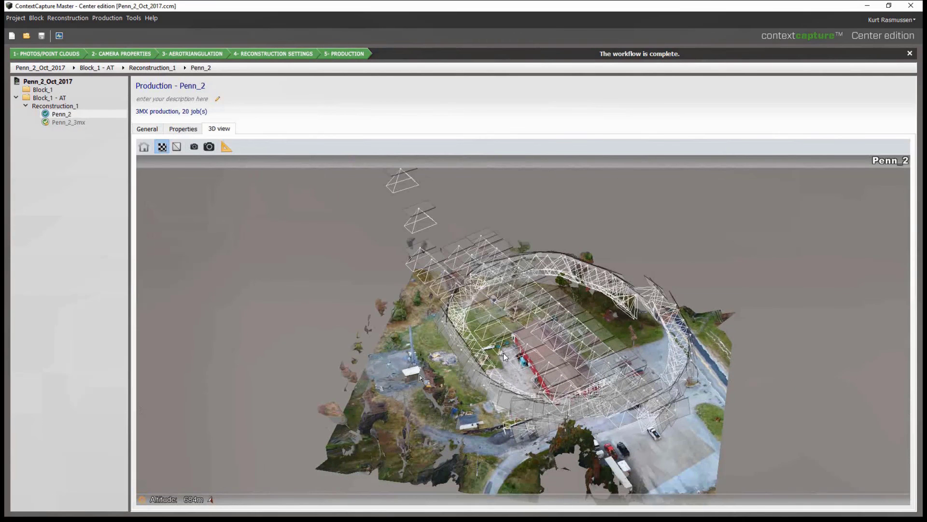
{"action": "left_click_drag", "start_coordinate": [503, 356], "coordinate": [384, 332]}
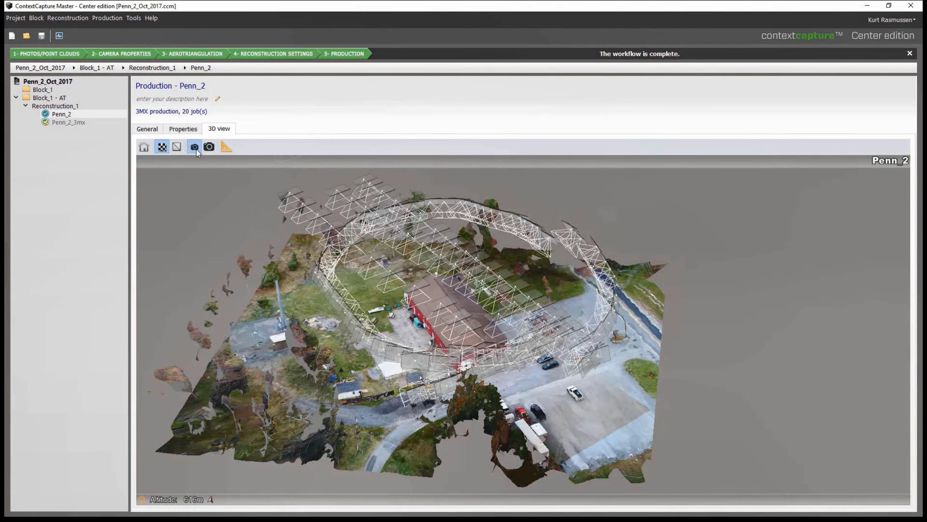
{"action": "left_click_drag", "start_coordinate": [333, 319], "coordinate": [255, 336]}
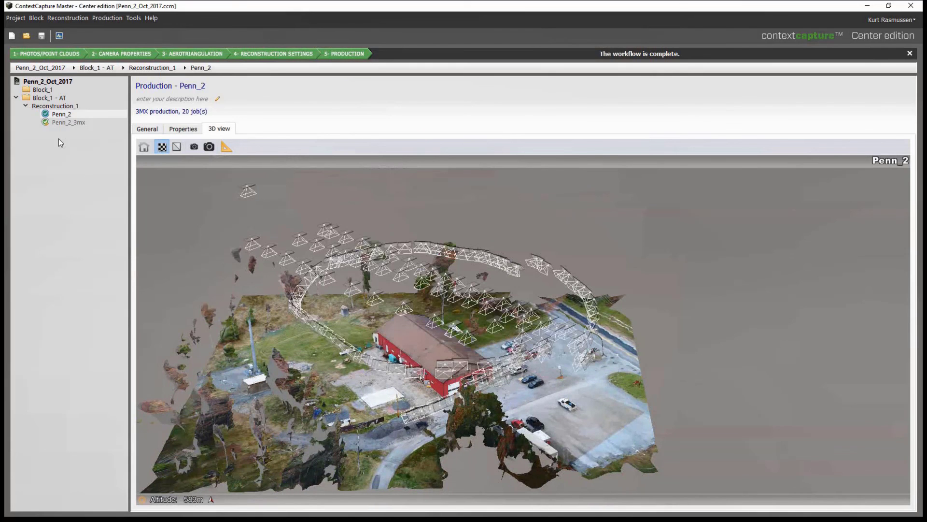
{"action": "left_click", "coordinate": [57, 97]}
Export Block_1 - AT as BlocksExchange XML 'Block_1 - AT - export (6).xml'
{"action": "right_click", "coordinate": [57, 97]}
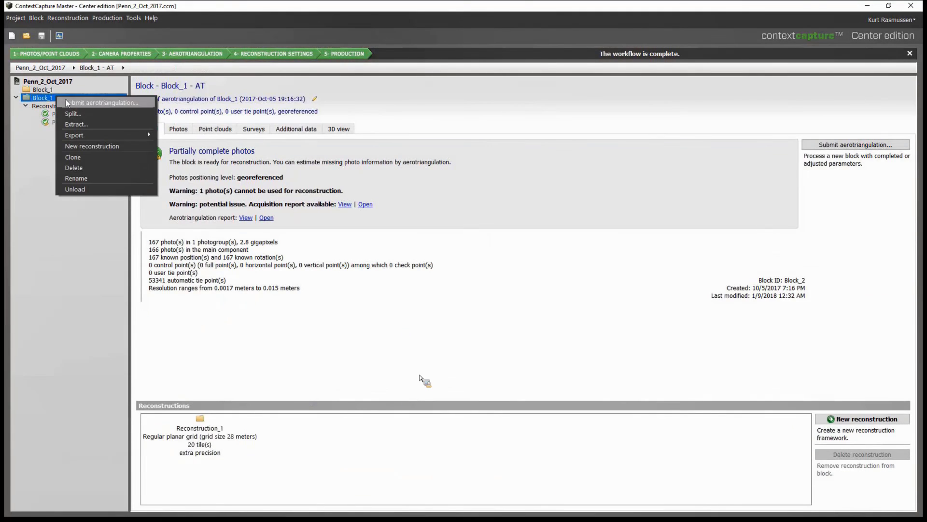
{"action": "mouse_move", "coordinate": [96, 132]}
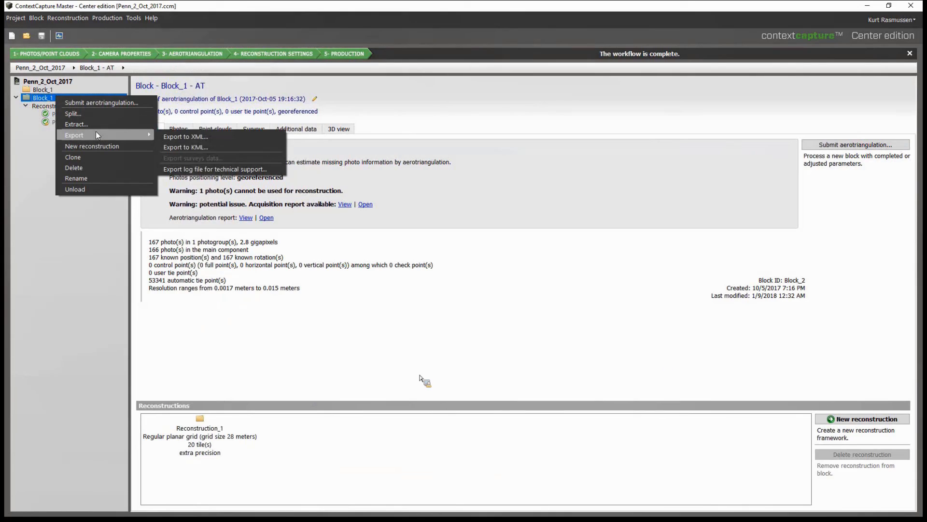
{"action": "left_click", "coordinate": [185, 139]}
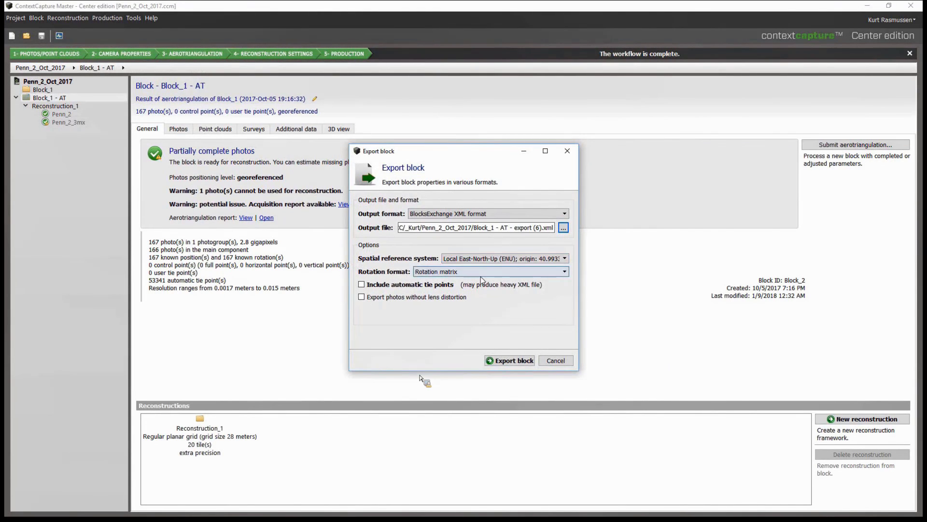
{"action": "left_click", "coordinate": [512, 360]}
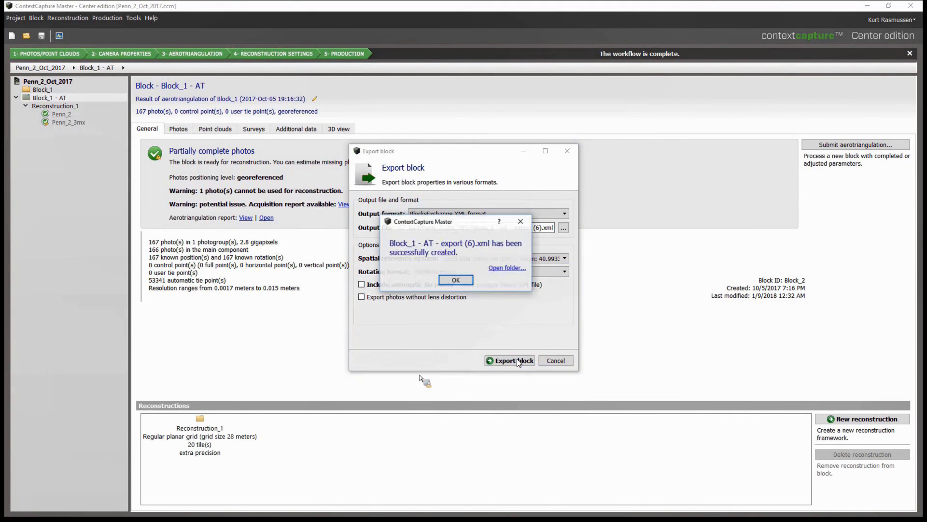
{"action": "left_click", "coordinate": [460, 282]}
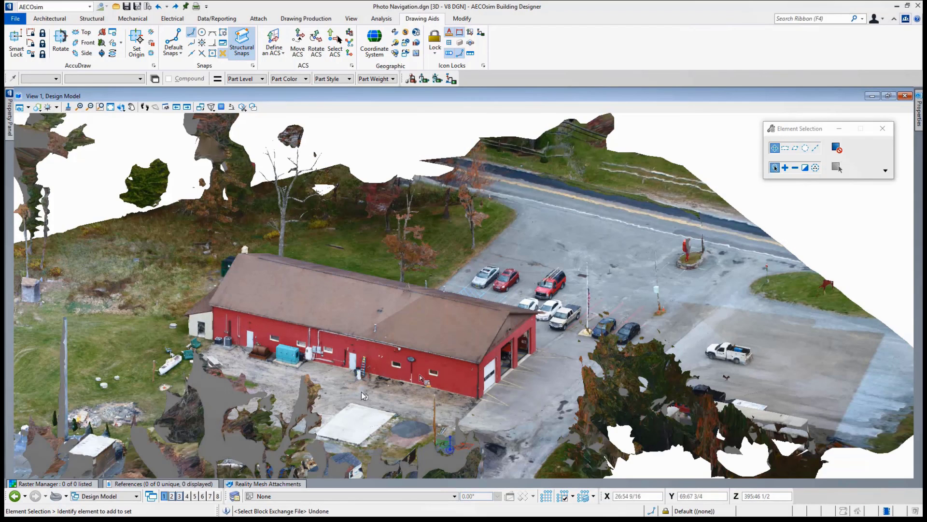
Load 'Block_1 - AT - export (7).xml' into Photo Navigation, listing its 167 drone photos
{"action": "left_click", "coordinate": [261, 484]}
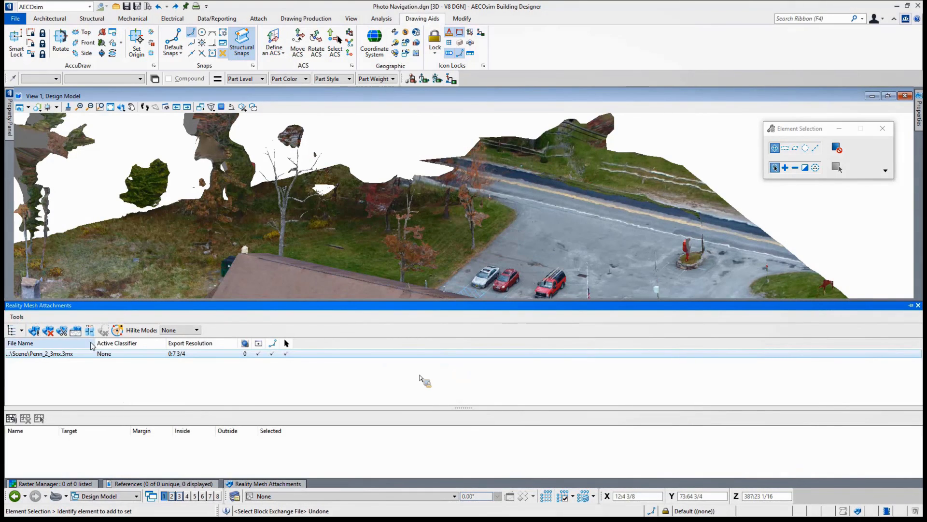
{"action": "left_click", "coordinate": [118, 330]}
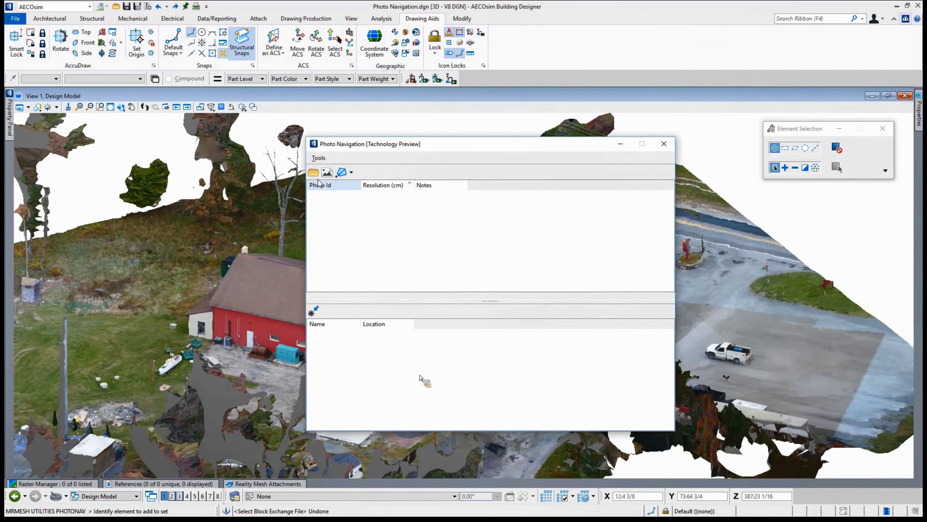
{"action": "left_click", "coordinate": [315, 173]}
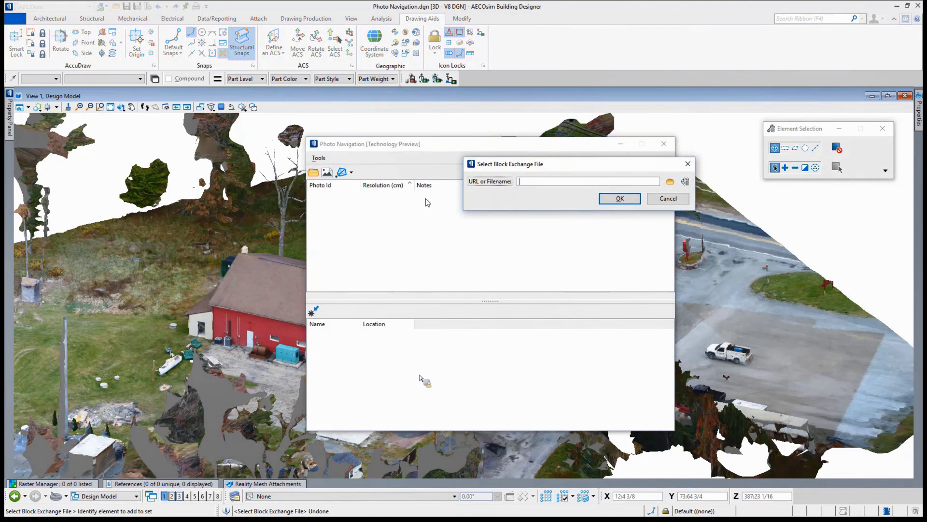
{"action": "left_click", "coordinate": [670, 182]}
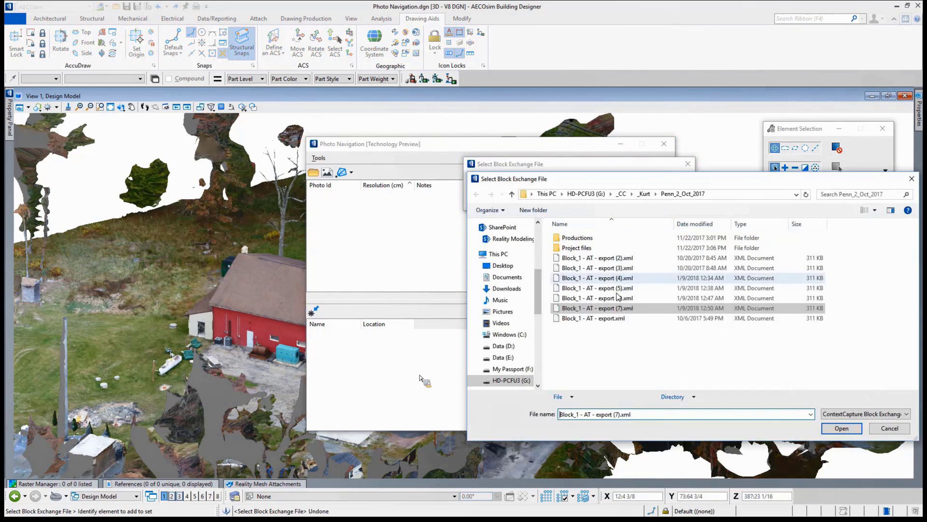
{"action": "double_click", "coordinate": [616, 311]}
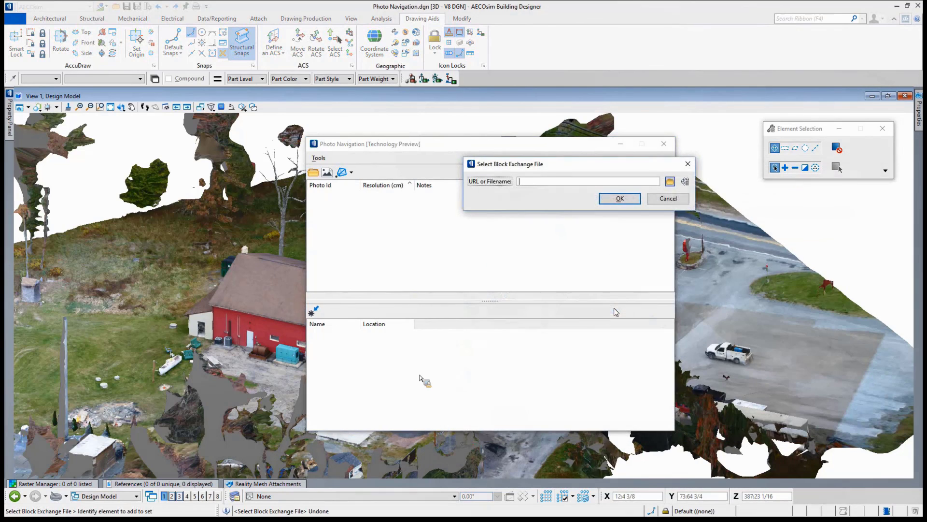
{"action": "left_click", "coordinate": [612, 200]}
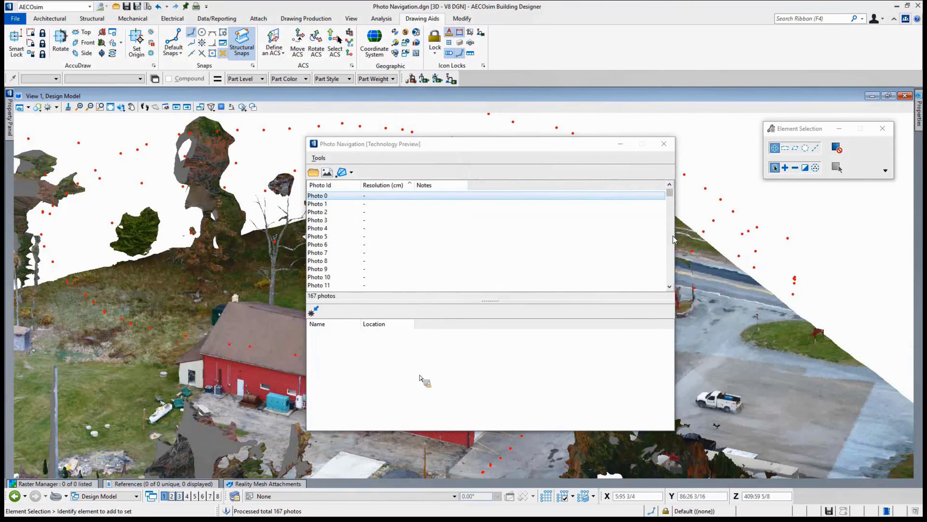
Narrow the Photo Navigation window, move it off the mesh and recentre the view
{"action": "left_click_drag", "start_coordinate": [675, 235], "coordinate": [476, 217]}
{"action": "left_click_drag", "start_coordinate": [375, 147], "coordinate": [764, 192]}
{"action": "middle_click_drag", "start_coordinate": [462, 335], "coordinate": [628, 290]}
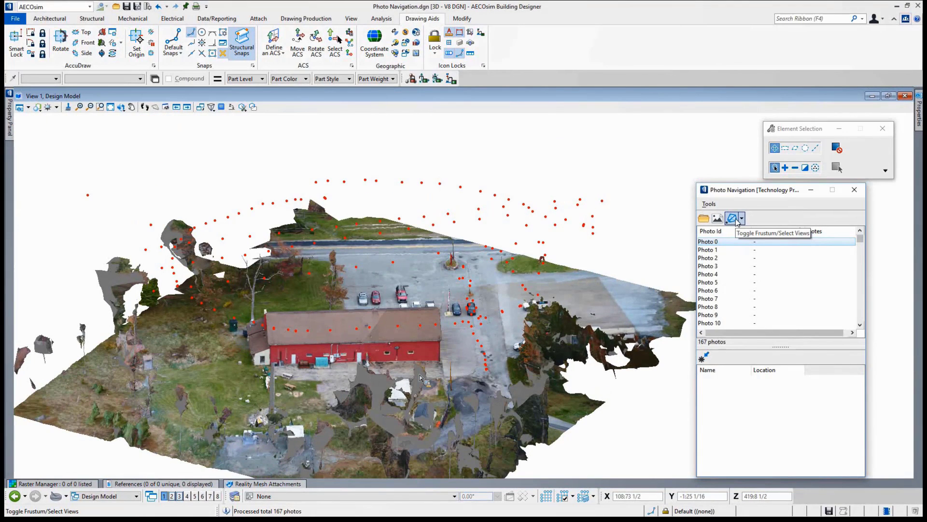
Show yellow camera frustums, rotate to an oblique view, and select Photo 2
{"action": "left_click", "coordinate": [732, 218]}
{"action": "middle_click_drag", "start_coordinate": [483, 381], "coordinate": [336, 317], "text": "shift"}
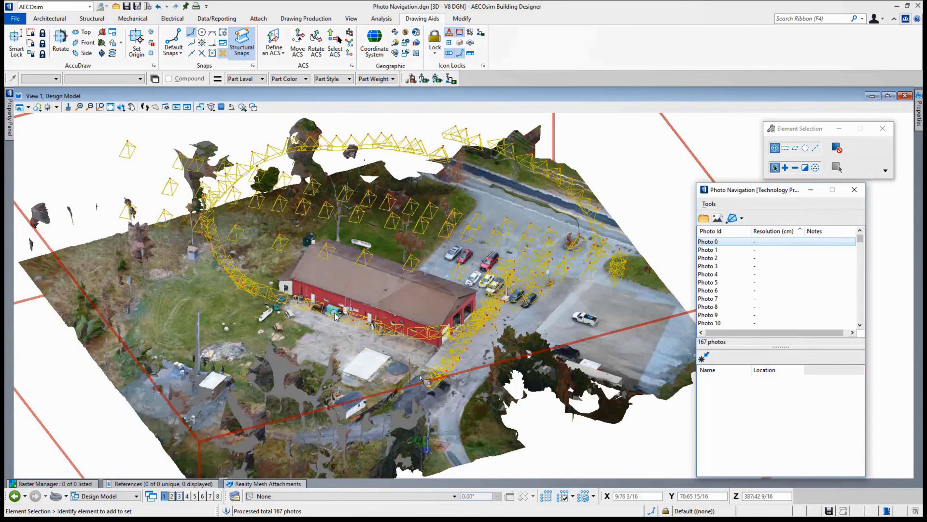
{"action": "left_click", "coordinate": [714, 259]}
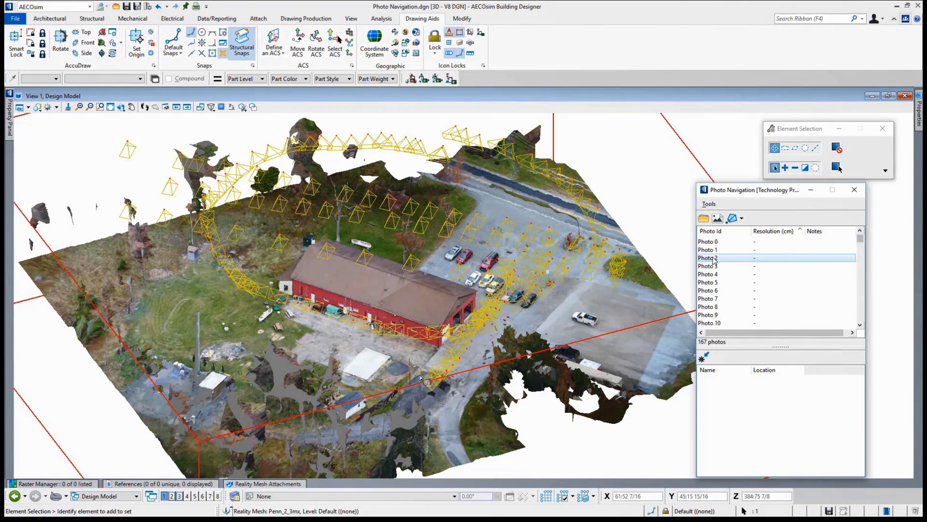
Preview Photo 2, then Photo 30 of the red building's roof, closing each image
{"action": "double_click", "coordinate": [713, 259]}
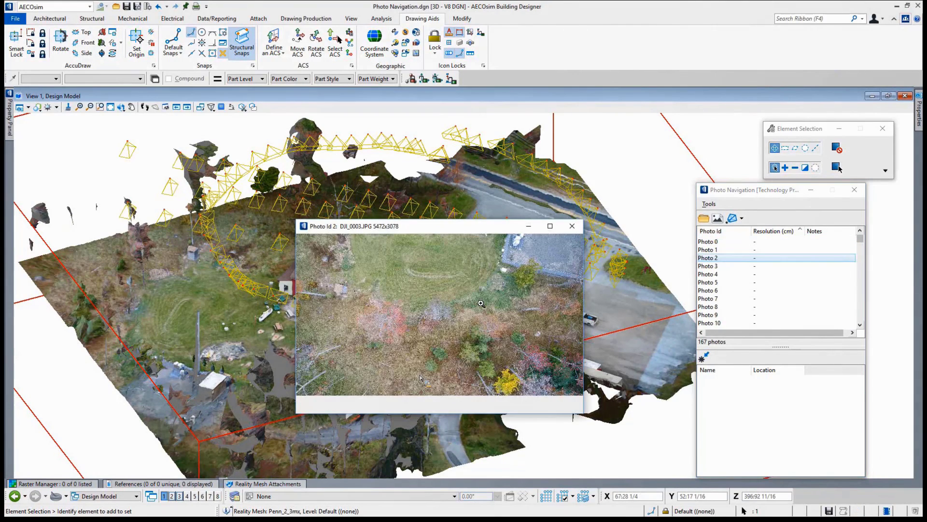
{"action": "left_click", "coordinate": [581, 225]}
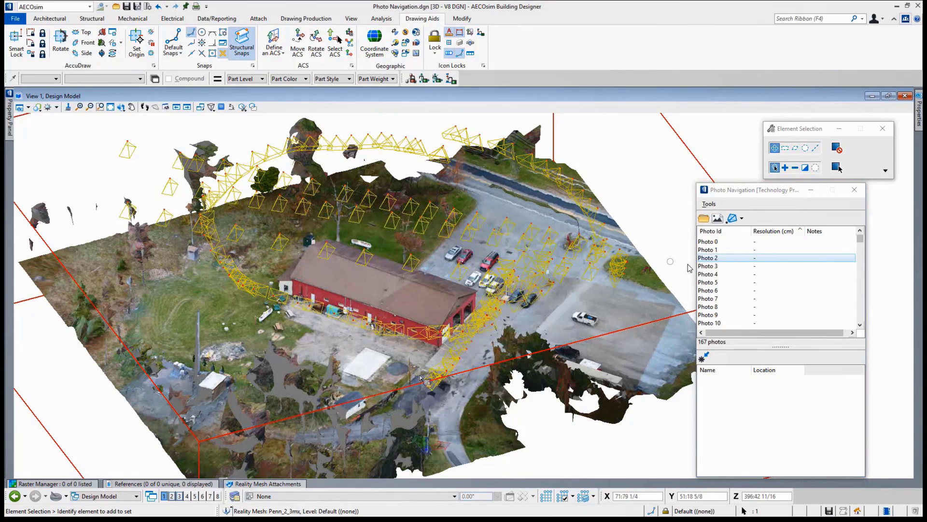
{"action": "left_click", "coordinate": [721, 307]}
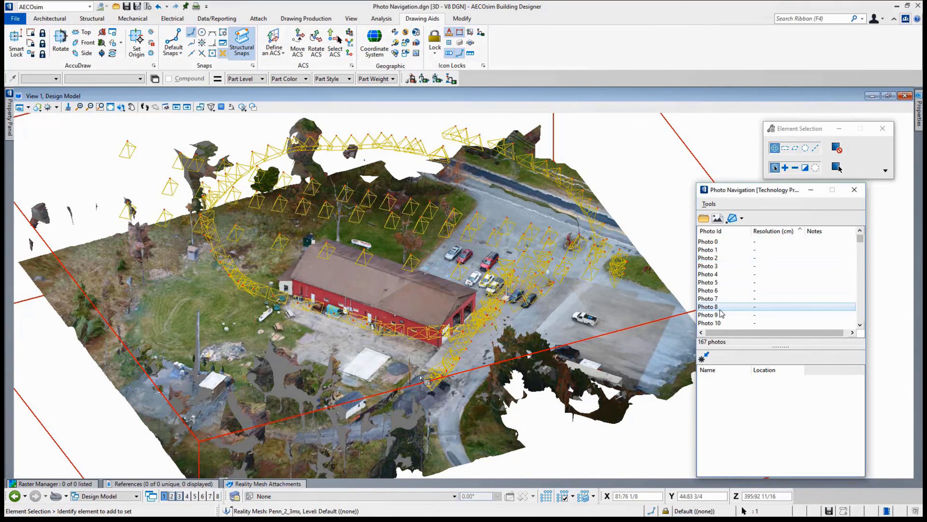
{"action": "left_click", "coordinate": [545, 278]}
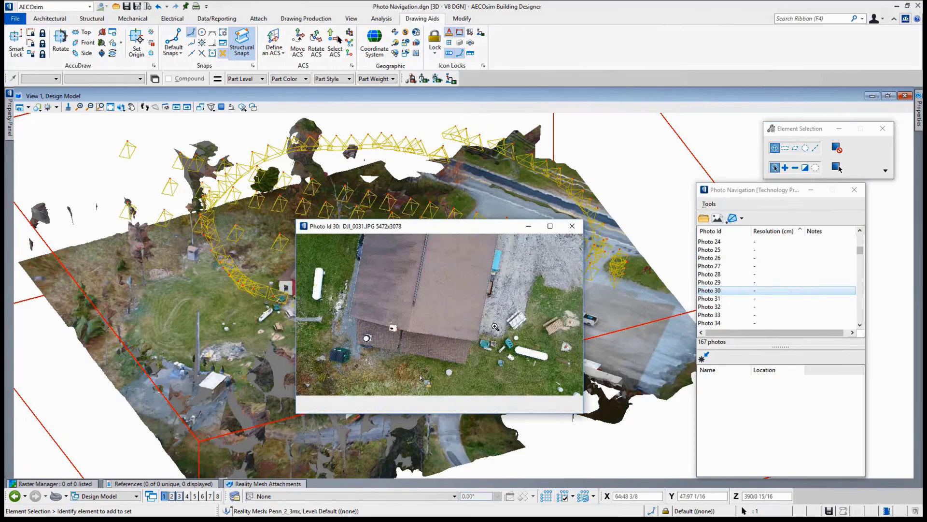
{"action": "left_click", "coordinate": [571, 226]}
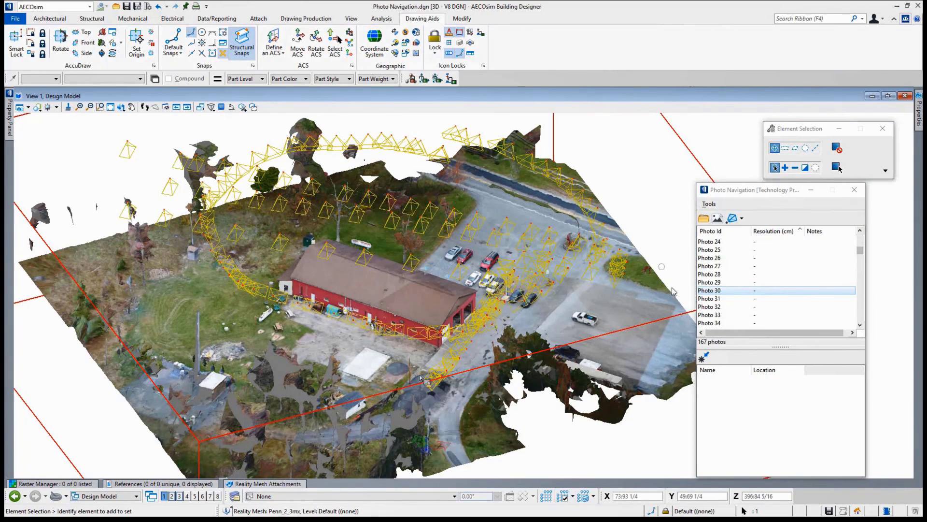
Mark the roof vent beside the spire as an interest point on the mesh
{"action": "left_click", "coordinate": [704, 358]}
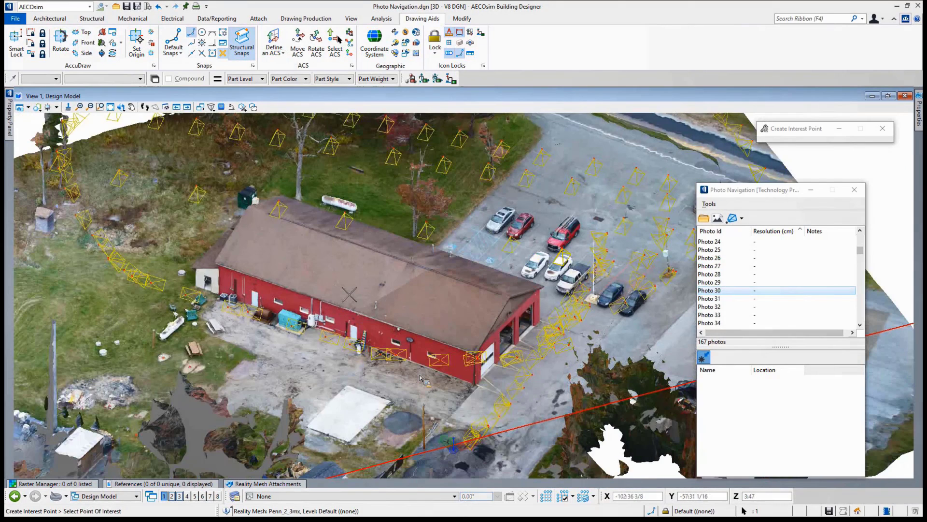
{"action": "scroll", "coordinate": [423, 380], "scroll_direction": "up", "scroll_amount": 2}
{"action": "scroll", "coordinate": [421, 378], "scroll_direction": "up", "scroll_amount": 3}
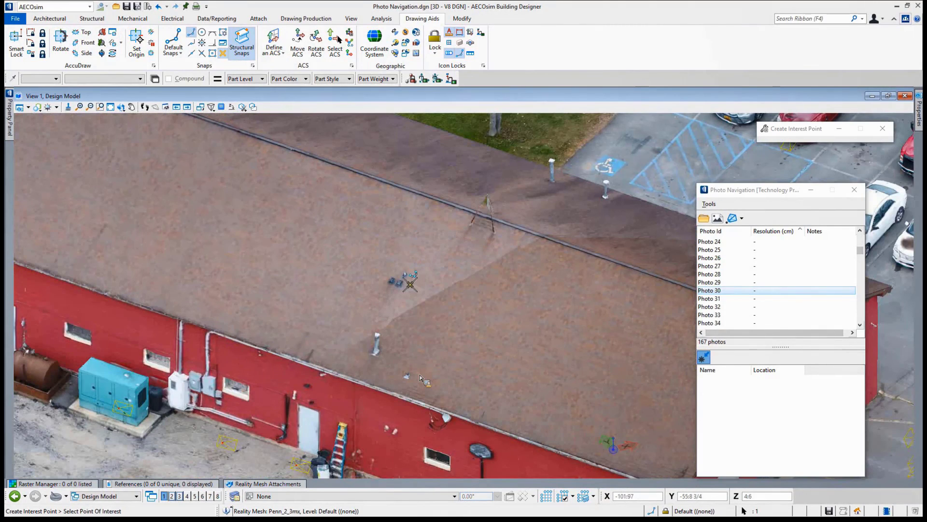
{"action": "scroll", "coordinate": [410, 285], "scroll_direction": "up", "scroll_amount": 5}
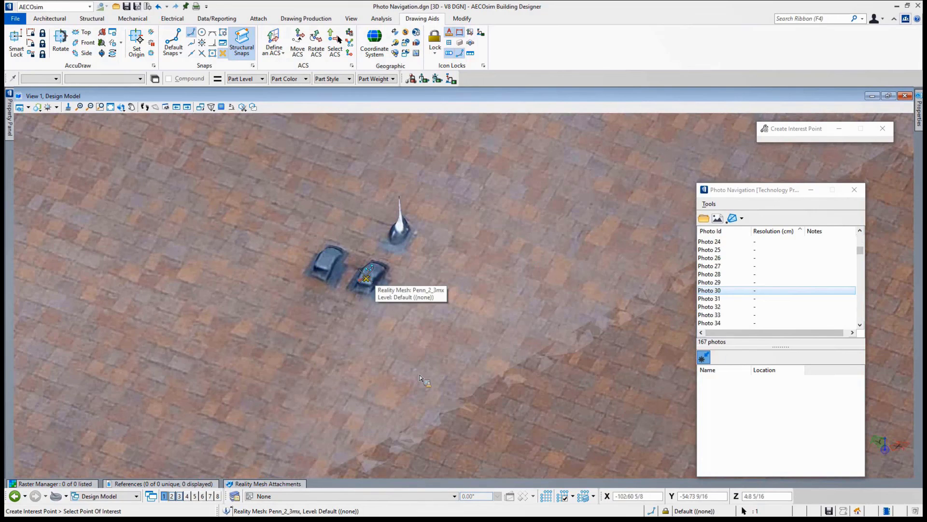
{"action": "left_click", "coordinate": [367, 279]}
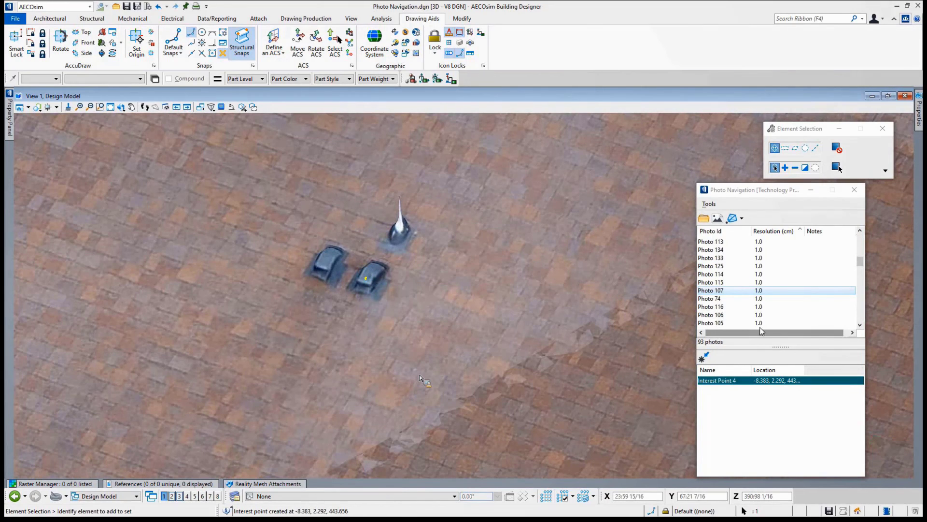
{"action": "left_click_drag", "start_coordinate": [860, 265], "coordinate": [852, 236]}
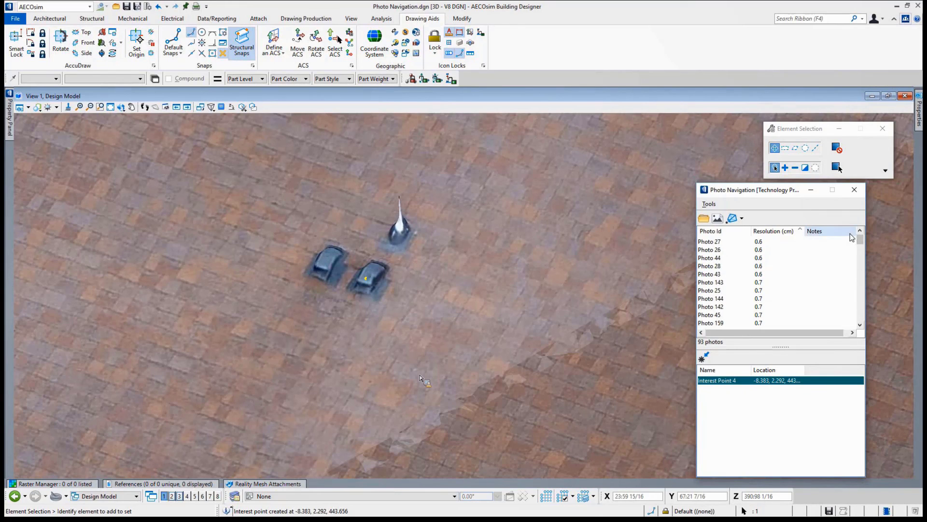
View Photo 27, zoomed and panned to centre the roof vents, then close it
{"action": "left_click", "coordinate": [724, 244]}
{"action": "double_click", "coordinate": [725, 245]}
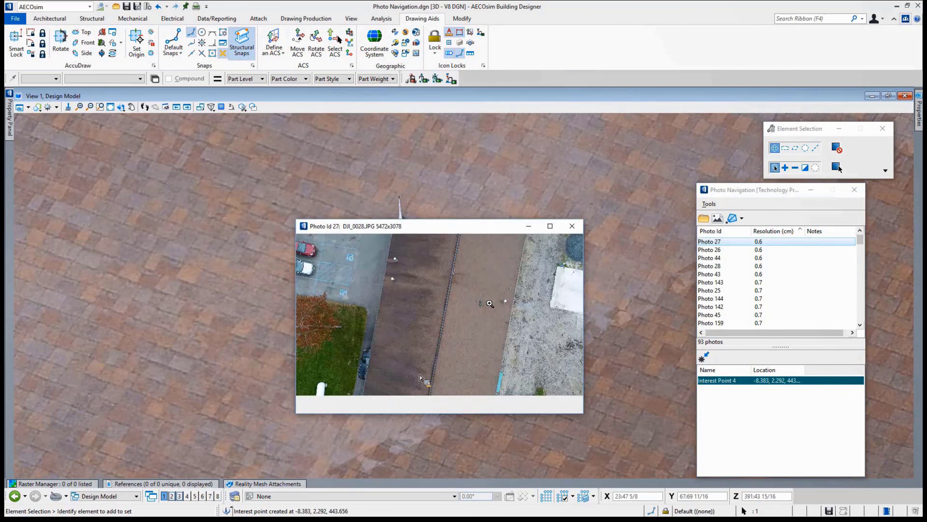
{"action": "scroll", "coordinate": [488, 305], "scroll_direction": "up", "scroll_amount": 2}
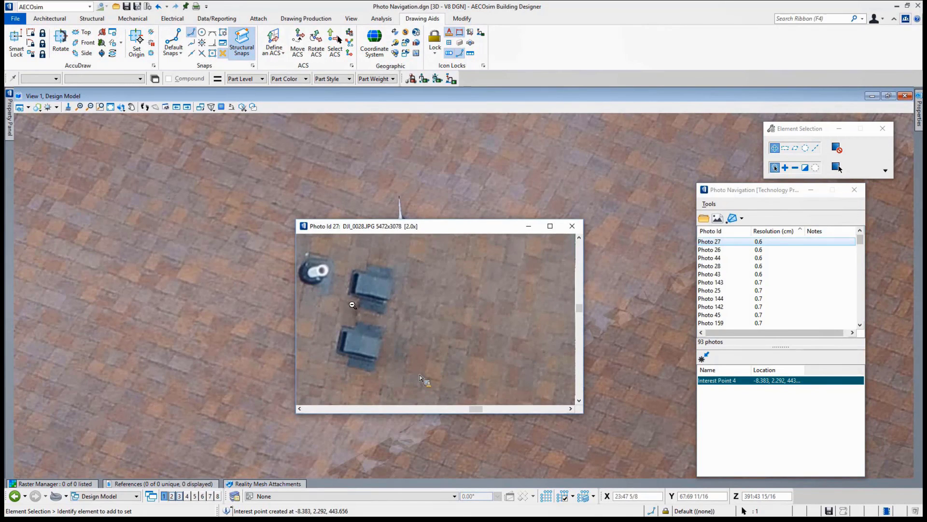
{"action": "middle_click_drag", "start_coordinate": [351, 306], "coordinate": [483, 282]}
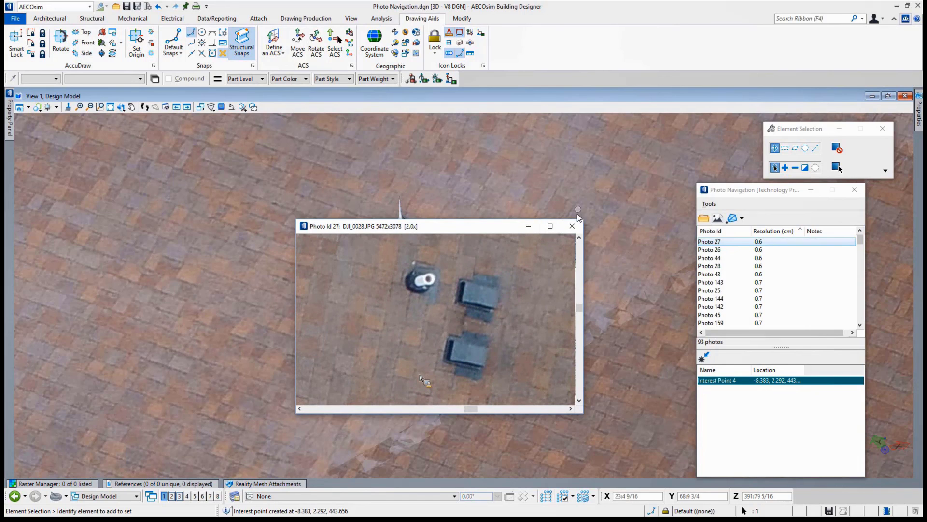
{"action": "left_click", "coordinate": [572, 226]}
Open Photo 43 and zoom in to 2.0x on the roof vents
{"action": "left_click", "coordinate": [743, 274]}
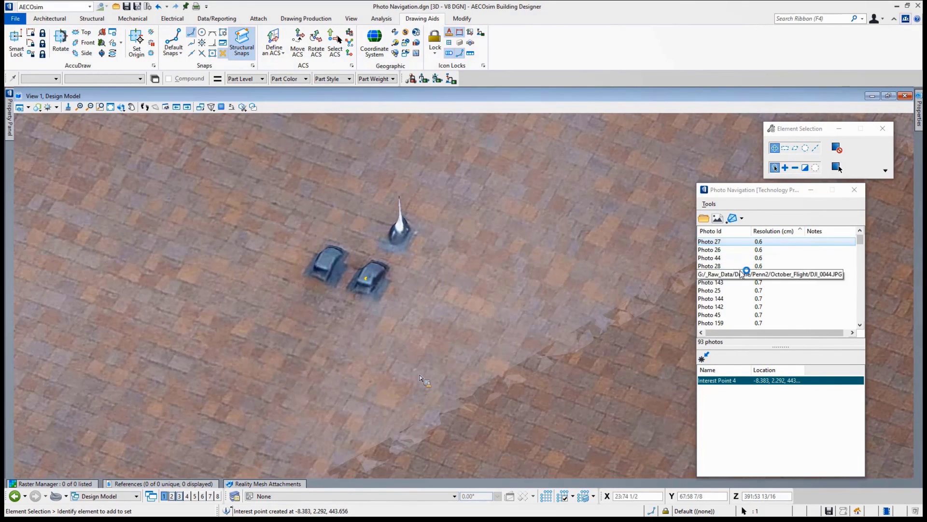
{"action": "double_click", "coordinate": [742, 274]}
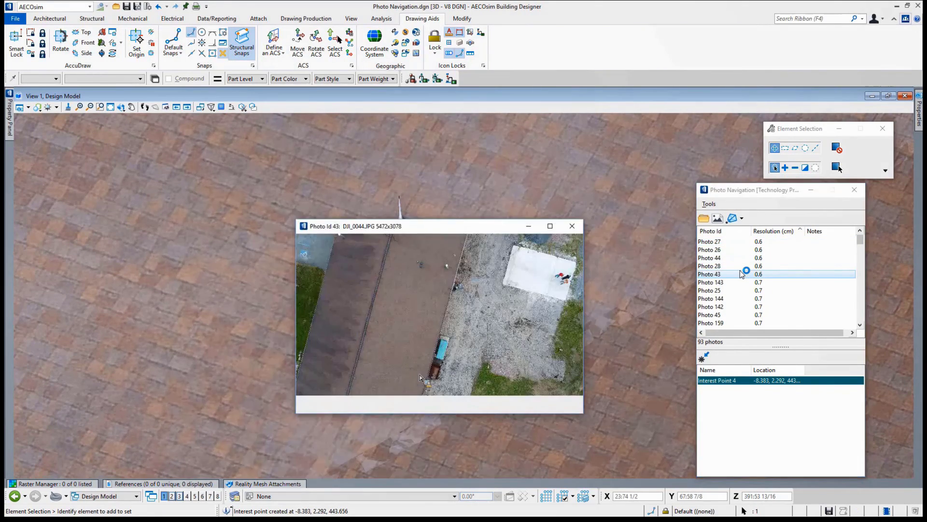
{"action": "scroll", "coordinate": [423, 269], "scroll_direction": "up", "scroll_amount": 3}
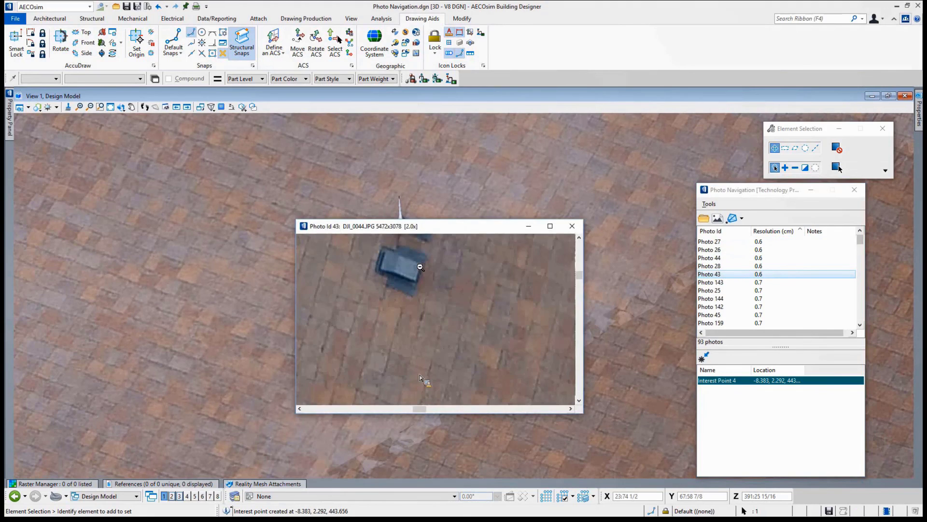
{"action": "left_click_drag", "start_coordinate": [374, 261], "coordinate": [370, 325]}
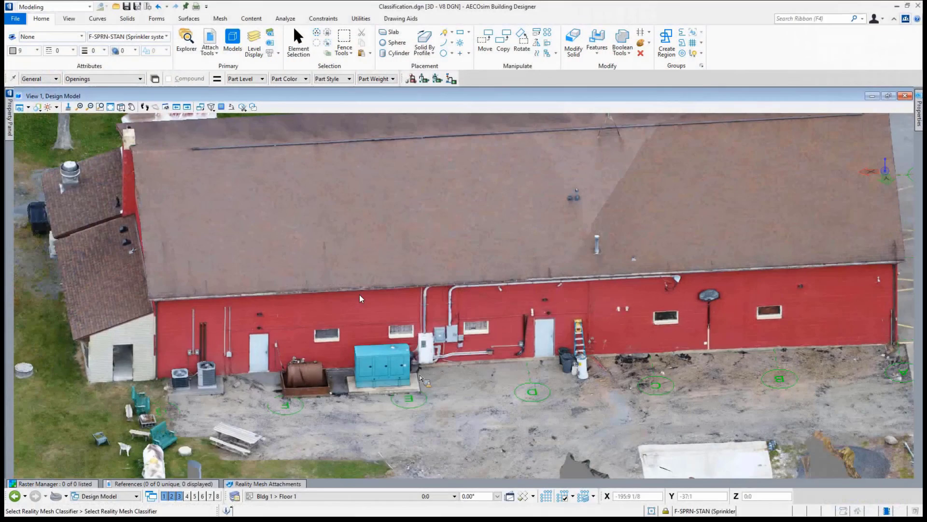
Select the Windows Doors classifier and set the mesh outside it to Dimmed
{"action": "left_click", "coordinate": [271, 484]}
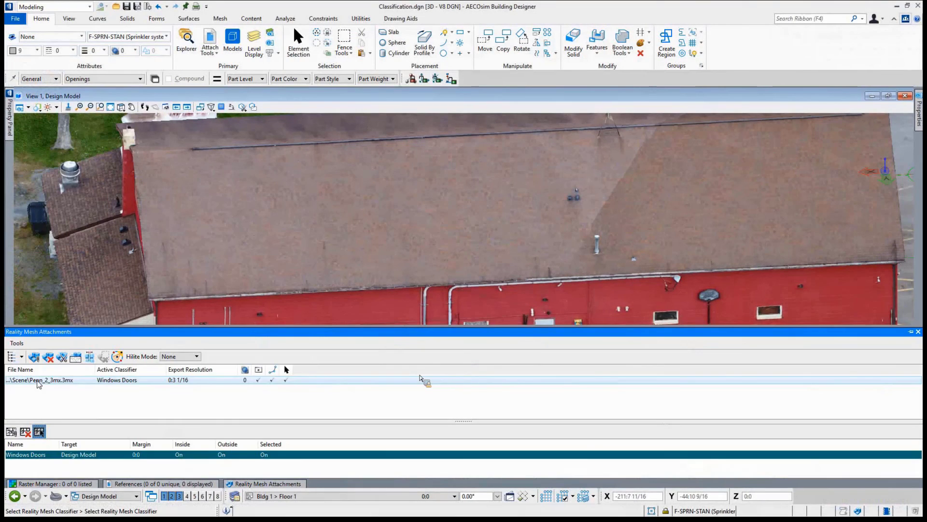
{"action": "left_click", "coordinate": [38, 433]}
{"action": "left_click", "coordinate": [231, 457]}
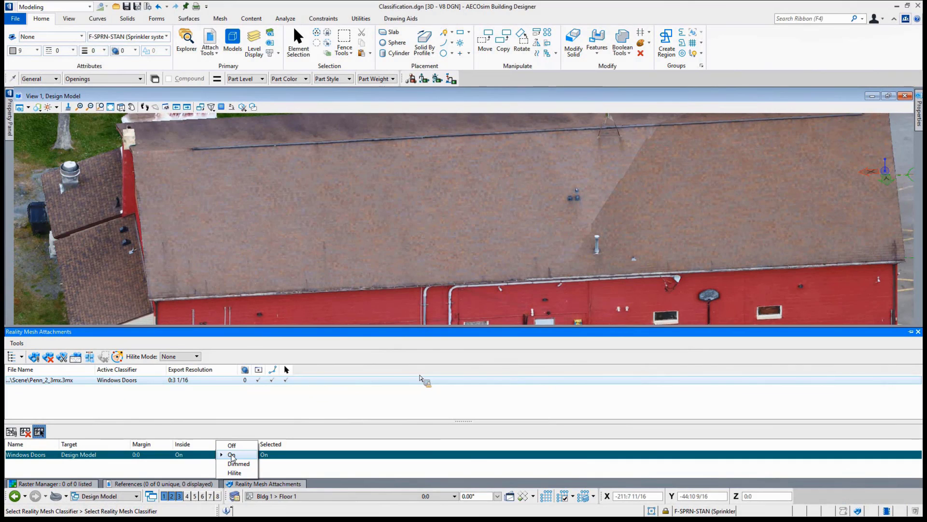
{"action": "left_click", "coordinate": [239, 464]}
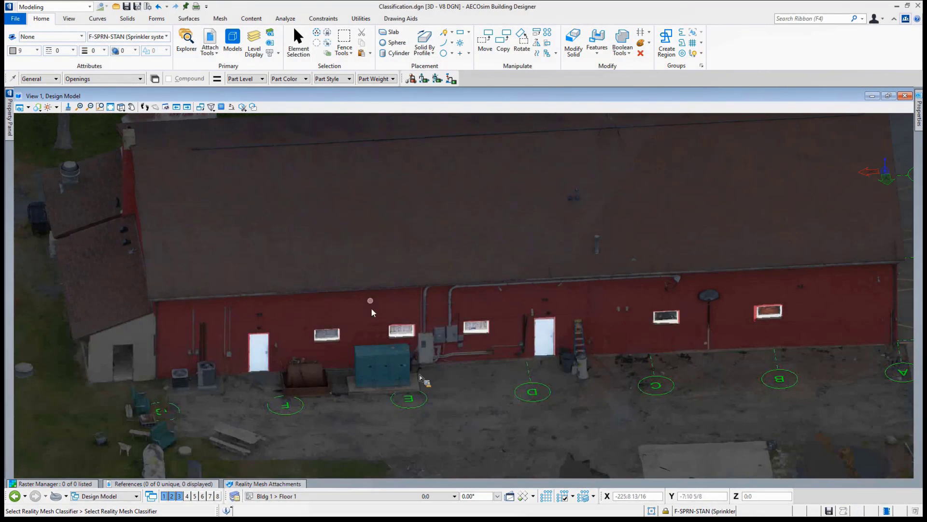
Switch the outside mesh display to On, then Off, and back to On
{"action": "middle_click_drag", "start_coordinate": [372, 289], "coordinate": [364, 174]}
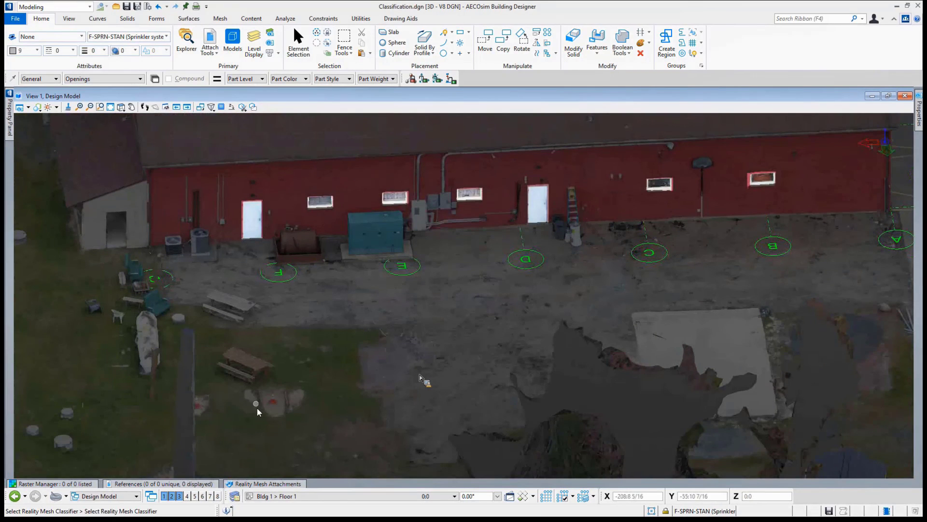
{"action": "mouse_move", "coordinate": [262, 488]}
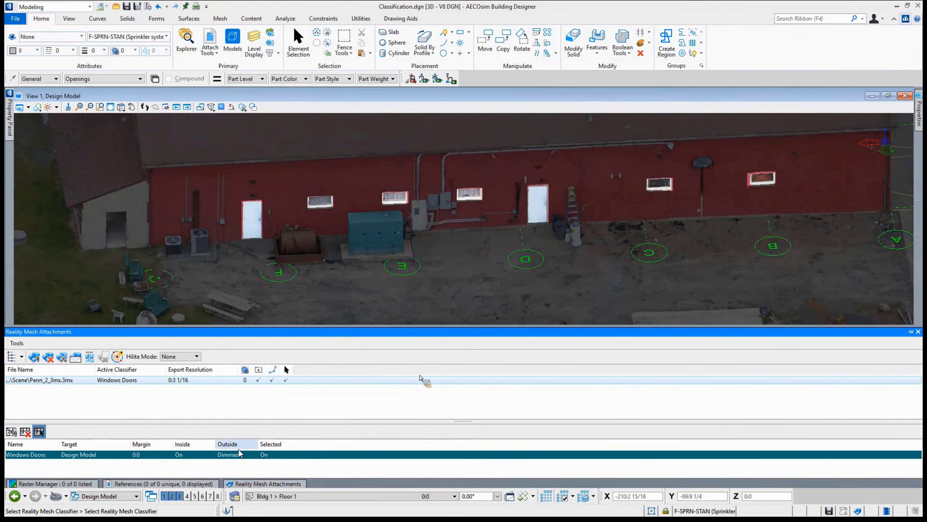
{"action": "left_click", "coordinate": [224, 459]}
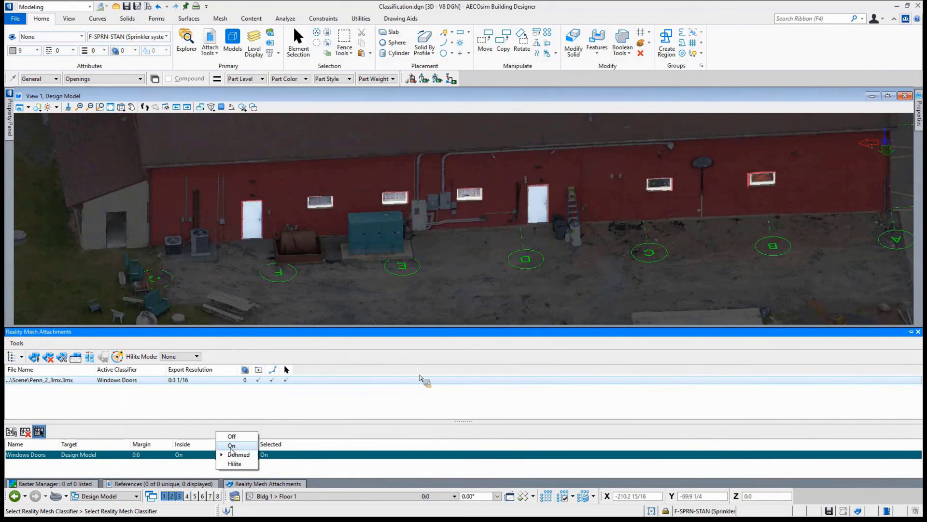
{"action": "left_click", "coordinate": [227, 456]}
{"action": "left_click", "coordinate": [225, 457]}
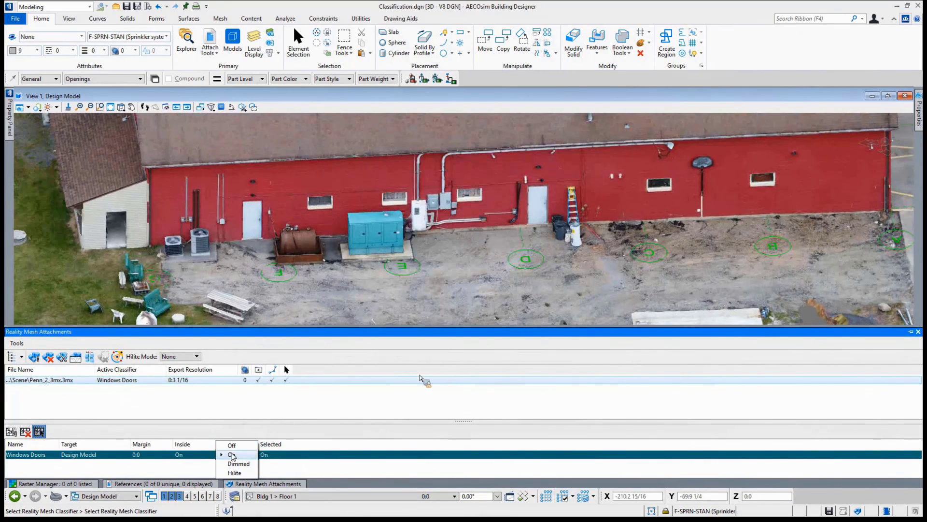
{"action": "left_click", "coordinate": [241, 450]}
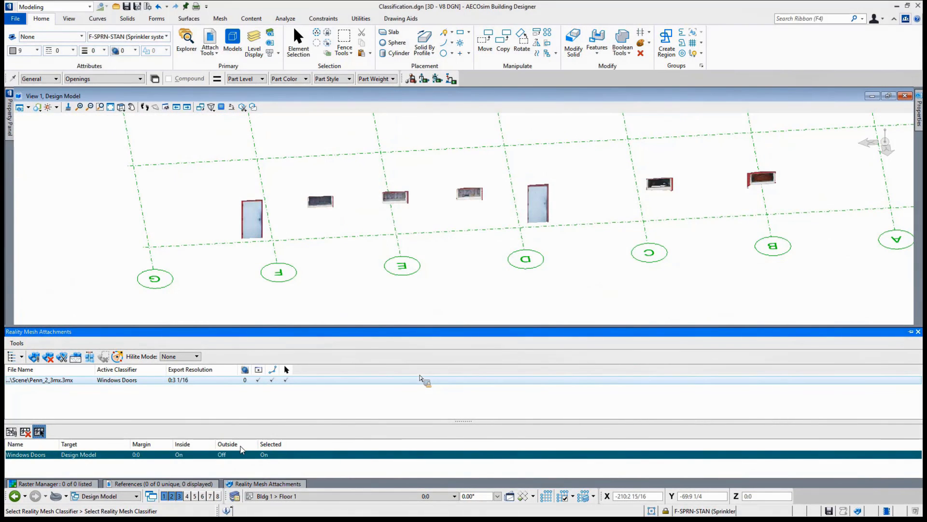
{"action": "left_click", "coordinate": [232, 458]}
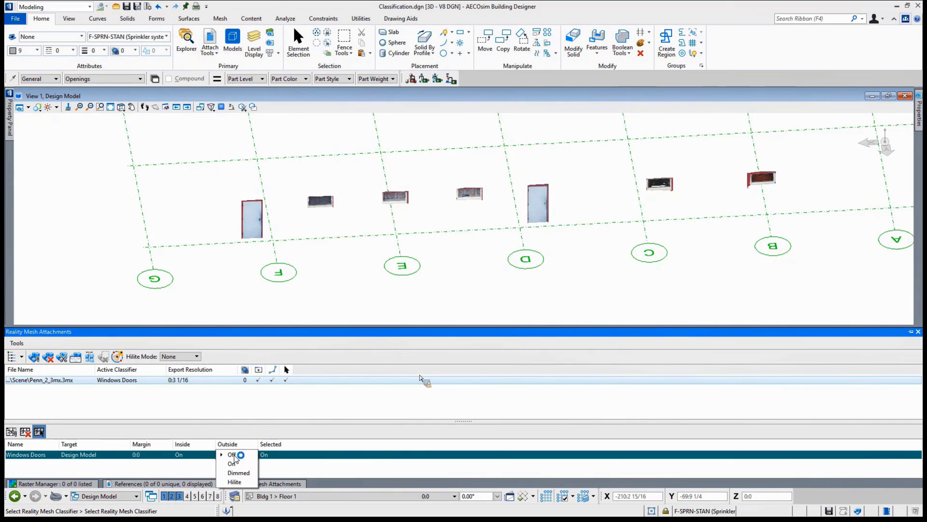
{"action": "left_click", "coordinate": [233, 462]}
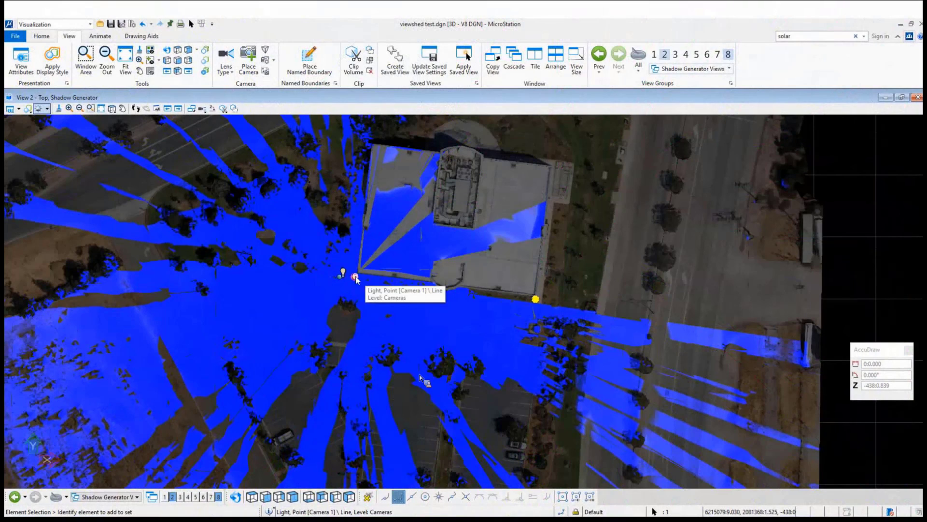
Move the camera light beside the building to recompute the viewshed
{"action": "left_click_drag", "start_coordinate": [356, 280], "coordinate": [378, 299]}
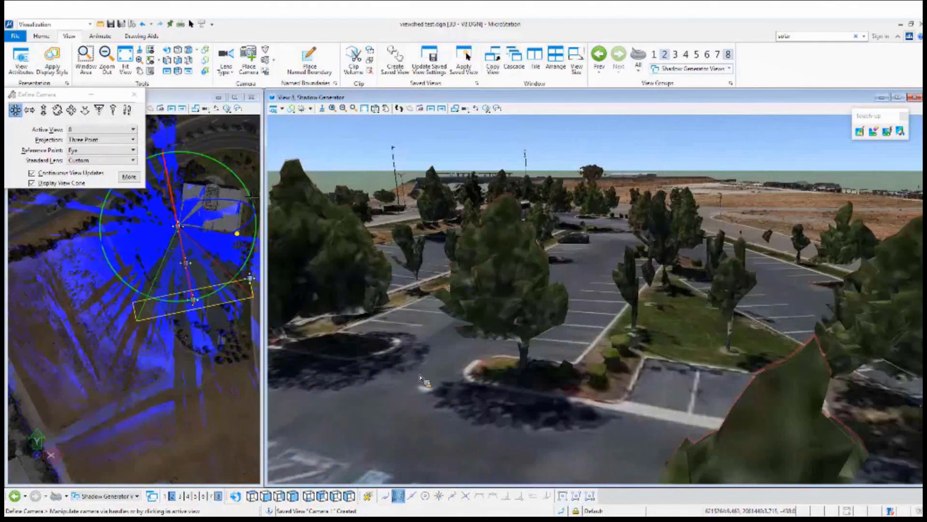
{"action": "left_click", "coordinate": [250, 199]}
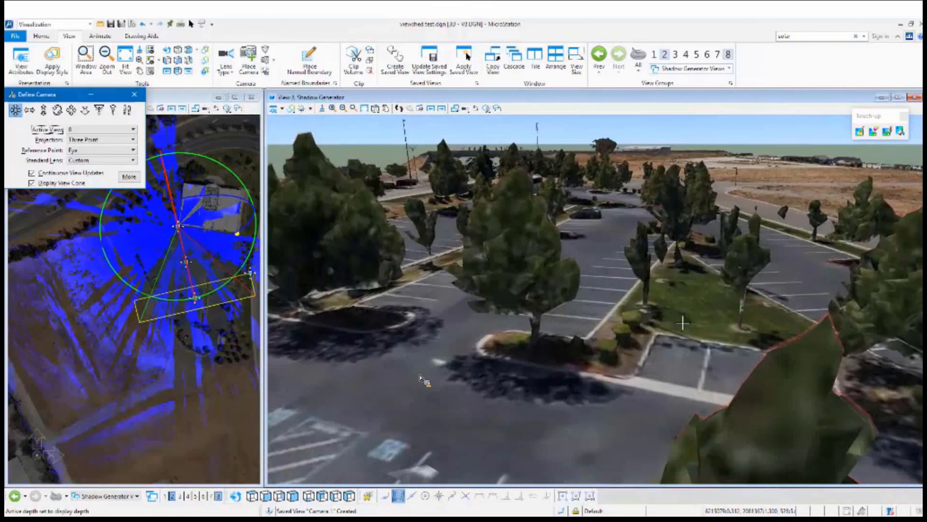
{"action": "left_click", "coordinate": [73, 111]}
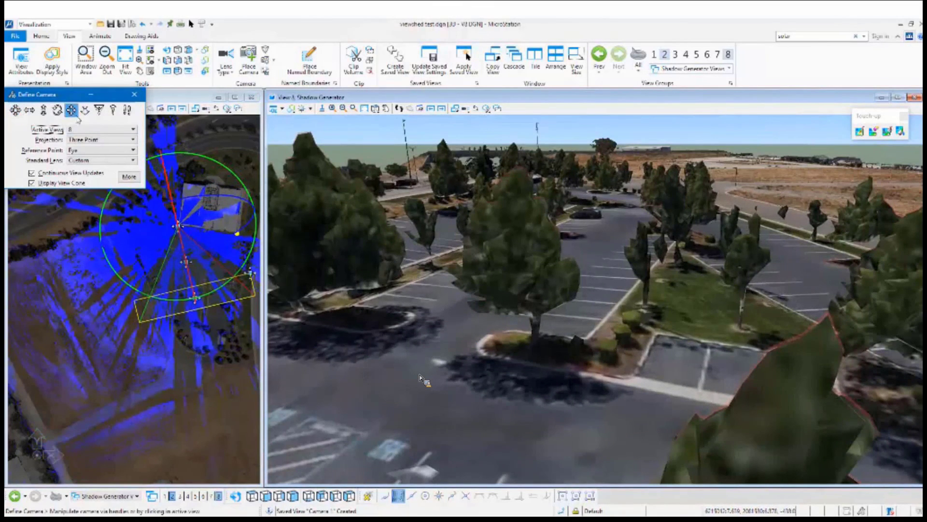
{"action": "left_click", "coordinate": [749, 409]}
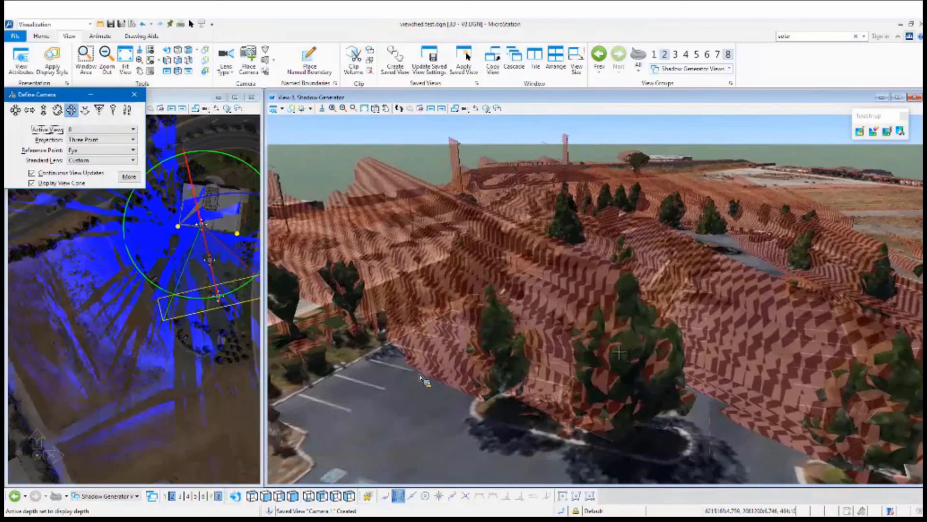
{"action": "left_click", "coordinate": [619, 353]}
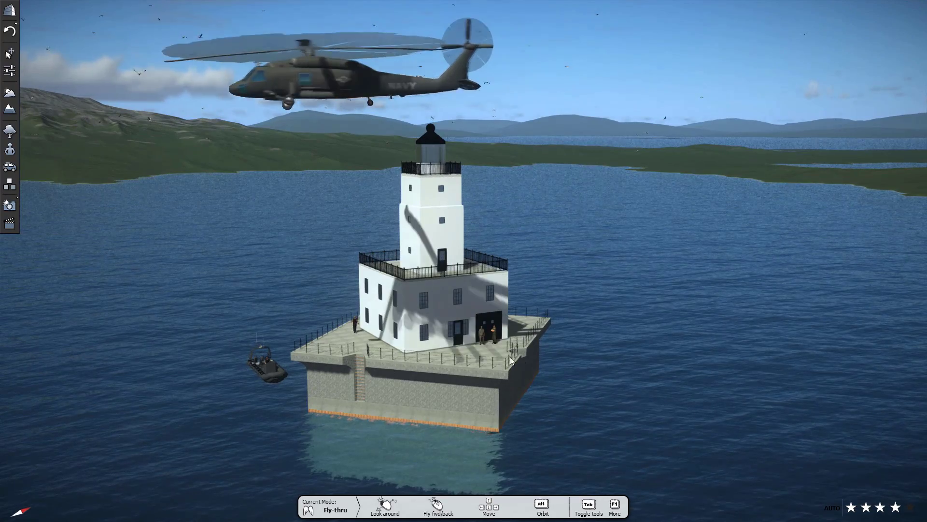
Fly in and orbit the white lighthouse to reveal its right side
{"action": "left_click_drag", "start_coordinate": [459, 374], "coordinate": [555, 300], "text": "alt"}
{"action": "scroll", "coordinate": [455, 274], "scroll_direction": "up", "scroll_amount": 6}
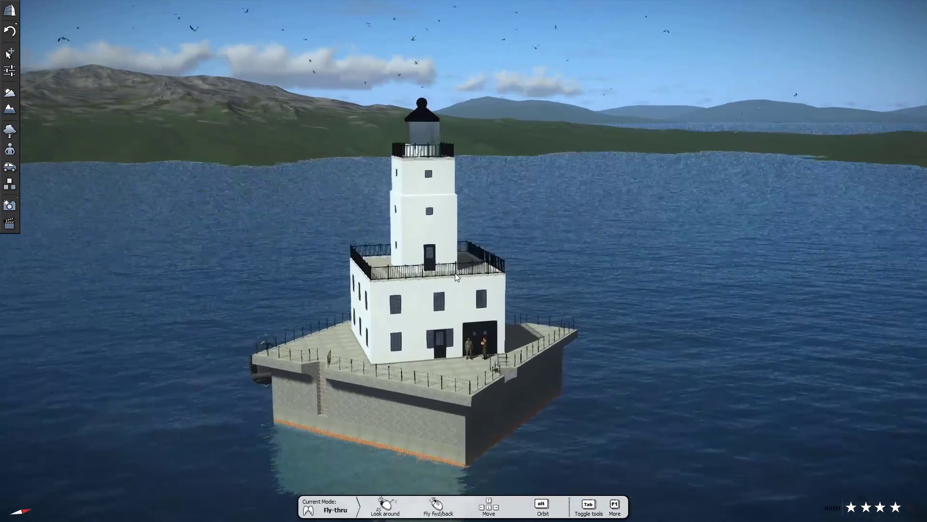
{"action": "scroll", "coordinate": [449, 290], "scroll_direction": "up", "scroll_amount": 2}
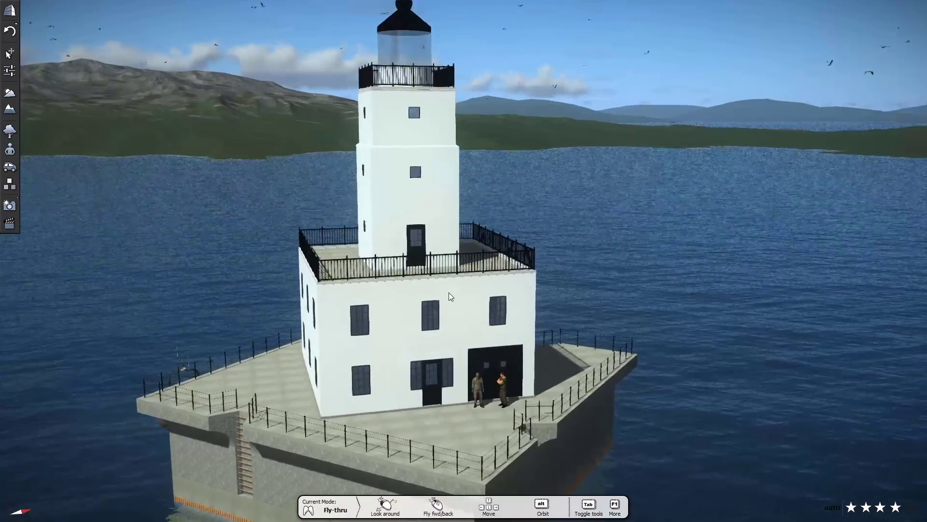
{"action": "left_click_drag", "start_coordinate": [537, 310], "coordinate": [633, 306], "text": "alt"}
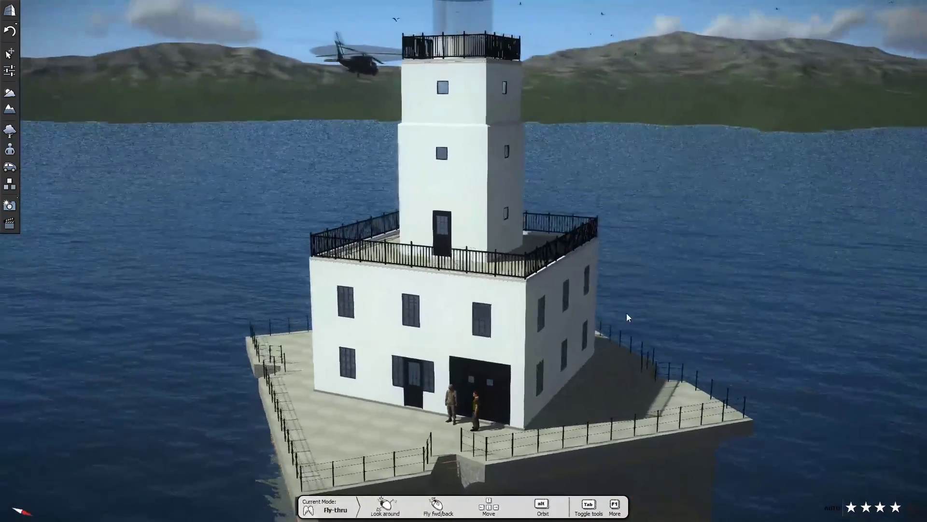
{"action": "left_click_drag", "start_coordinate": [462, 261], "coordinate": [380, 262], "text": "alt"}
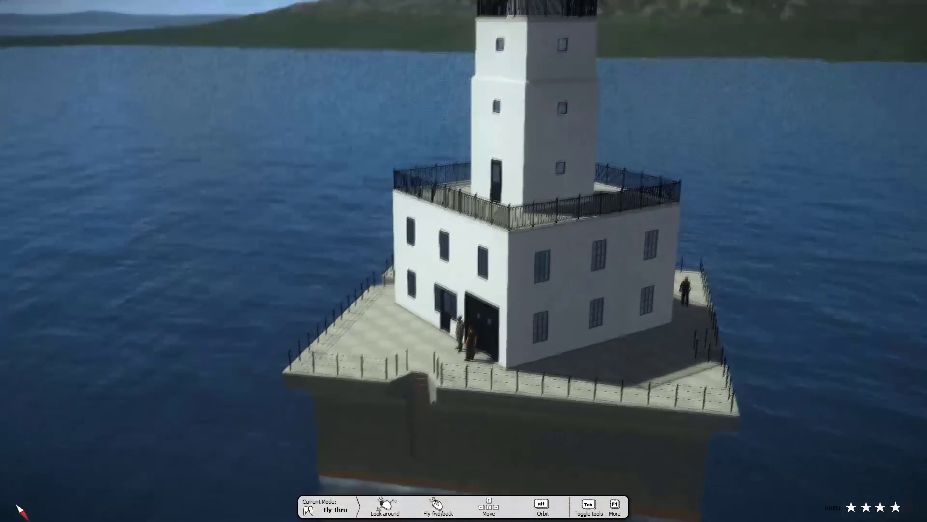
Toggle the navigation tools and orbit around the weathered reality-mesh lighthouse
{"action": "key", "text": "Tab"}
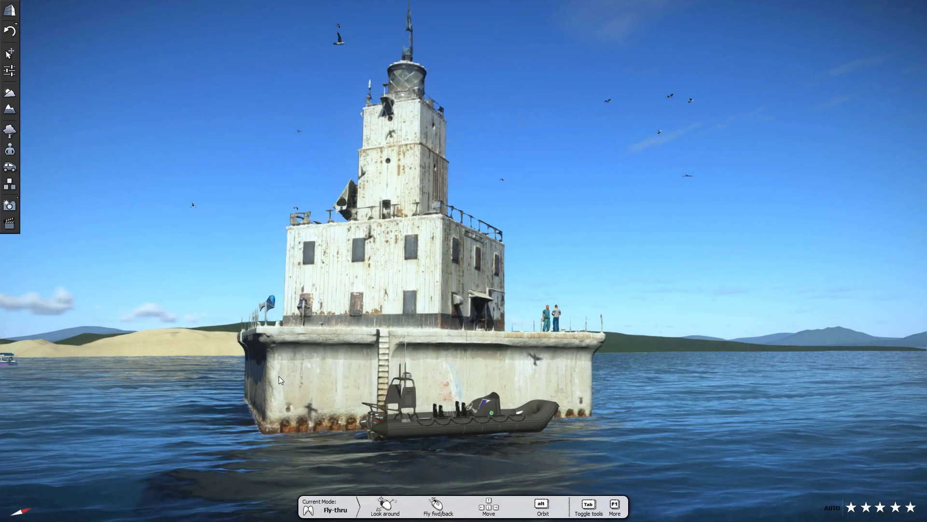
{"action": "key", "text": "Tab"}
{"action": "key", "text": "Tab"}
{"action": "right_click_drag", "start_coordinate": [463, 261], "coordinate": [285, 317], "text": "alt"}
Fly toward the weathered lighthouse's pier and the inflatable boat moored beside it
{"action": "scroll", "coordinate": [447, 265], "scroll_direction": "up", "scroll_amount": 5}
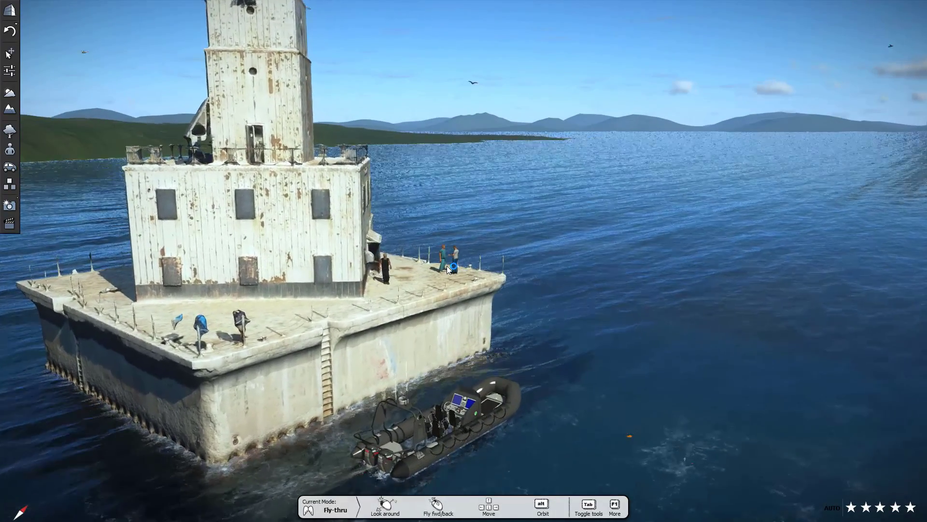
{"action": "scroll", "coordinate": [447, 265], "scroll_direction": "up", "scroll_amount": 2}
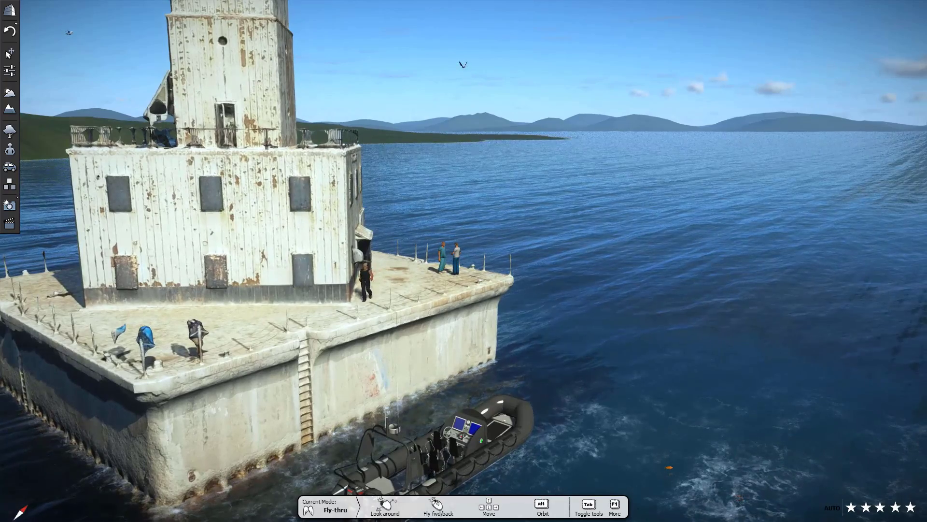